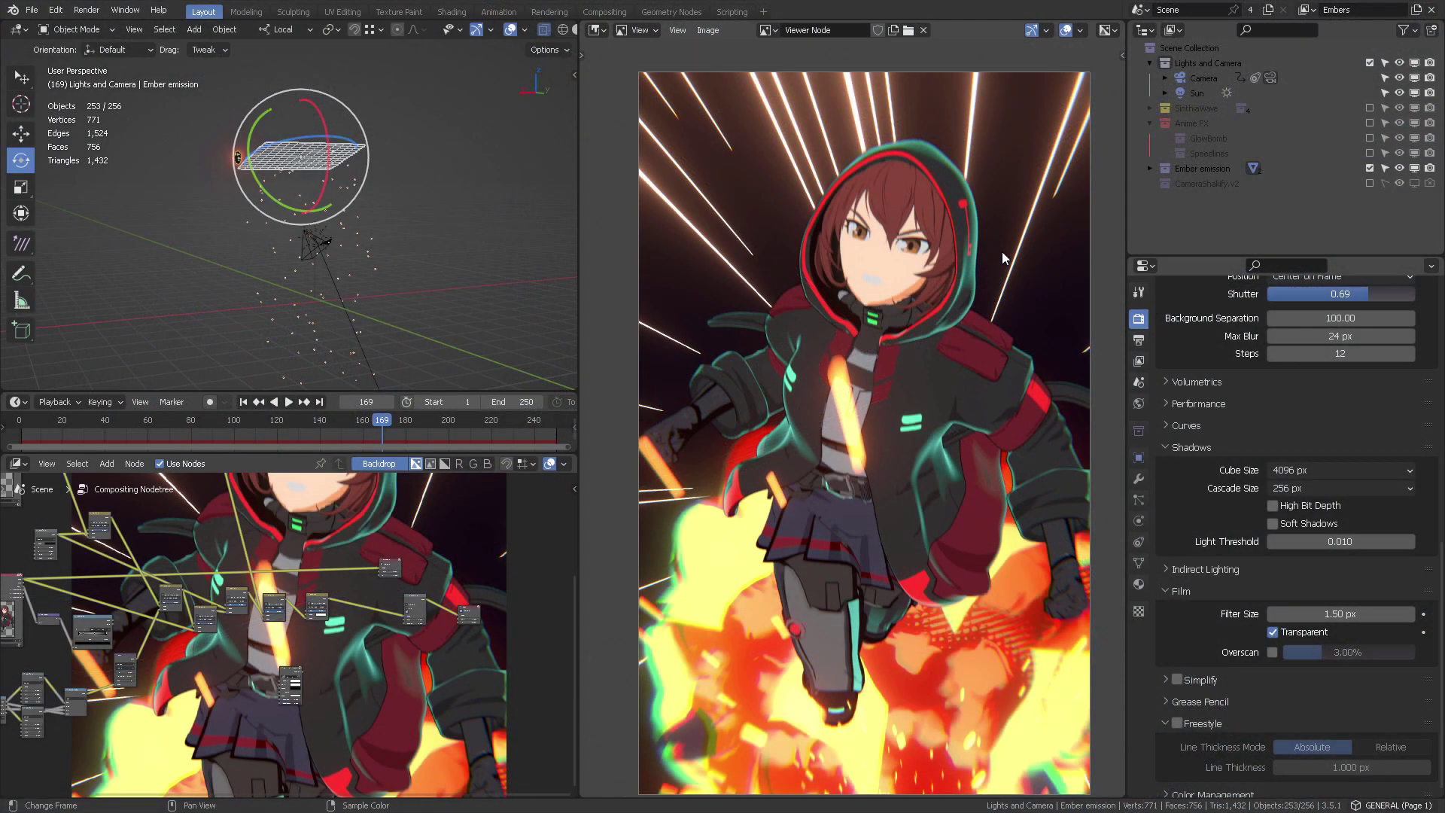
# Step: Maximize the compositor and examine the image sequence, Speedlines and Embers input nodes of the node tree
pyautogui.scroll(2, 996, 268)
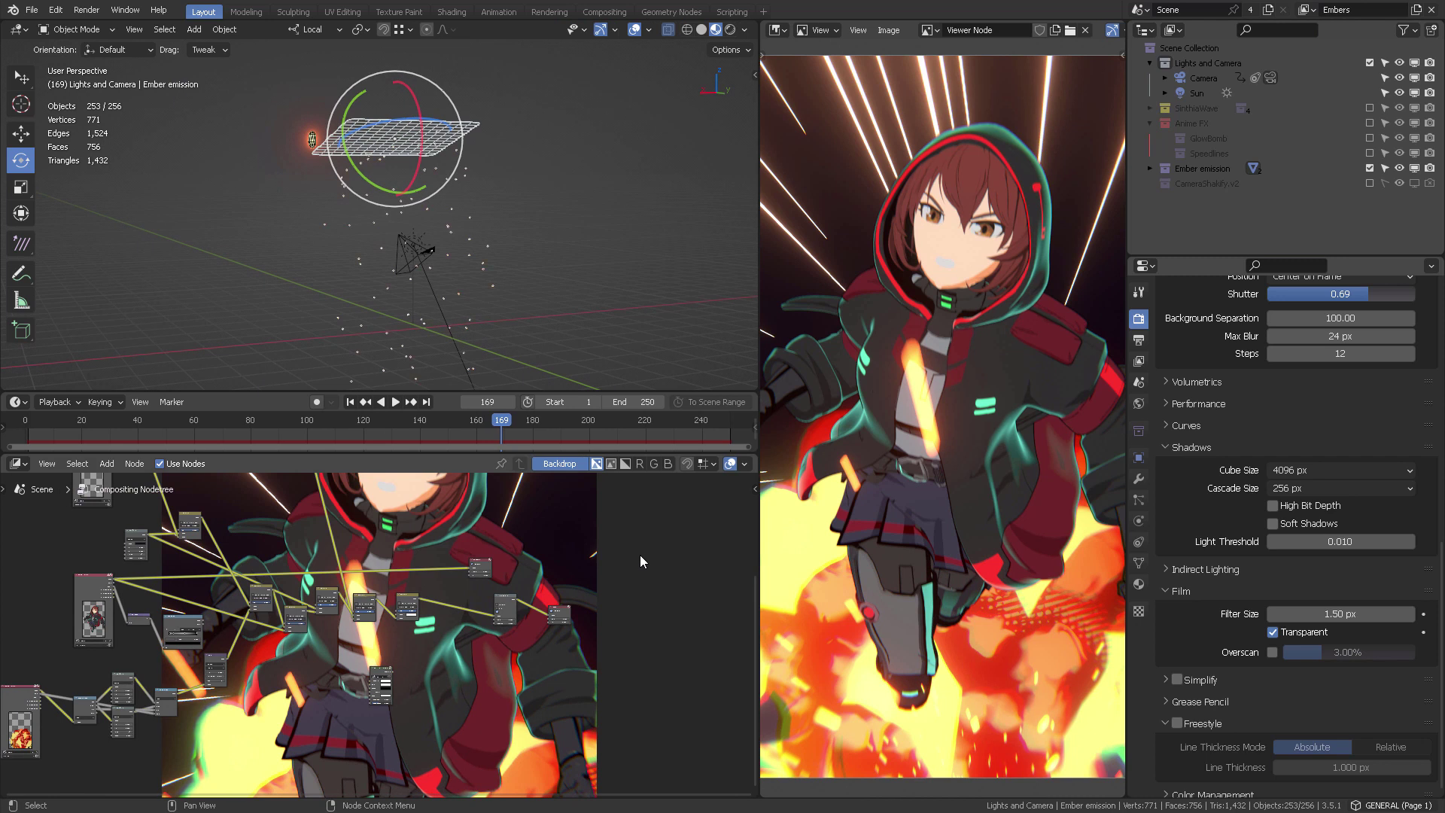
pyautogui.hotkey('ctrl', 'space')
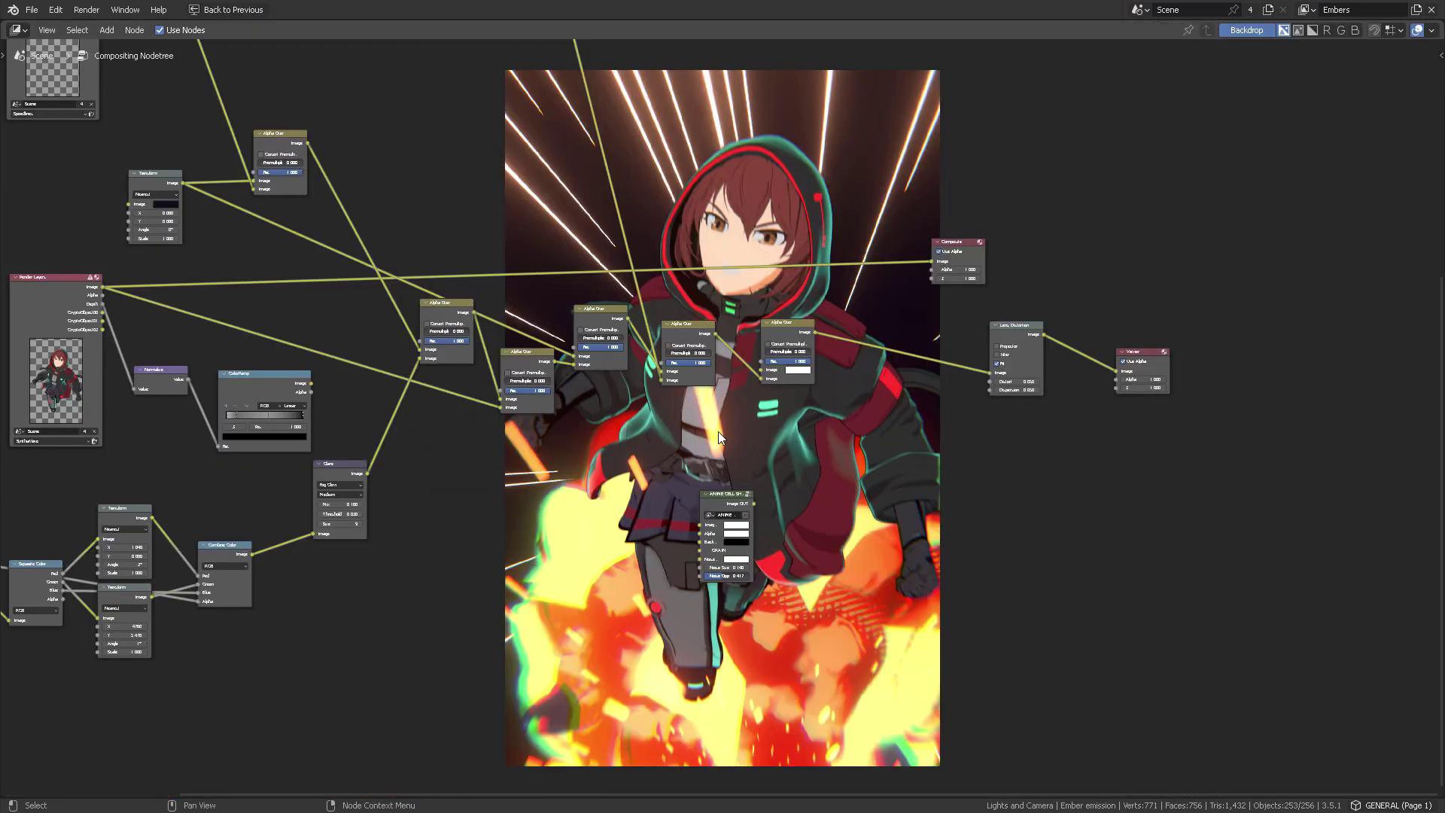
pyautogui.moveTo(699, 174); pyautogui.dragTo(784, 407, button='middle')
pyautogui.scroll(4, 737, 294)
pyautogui.moveTo(706, 226); pyautogui.dragTo(768, 464, button='middle')
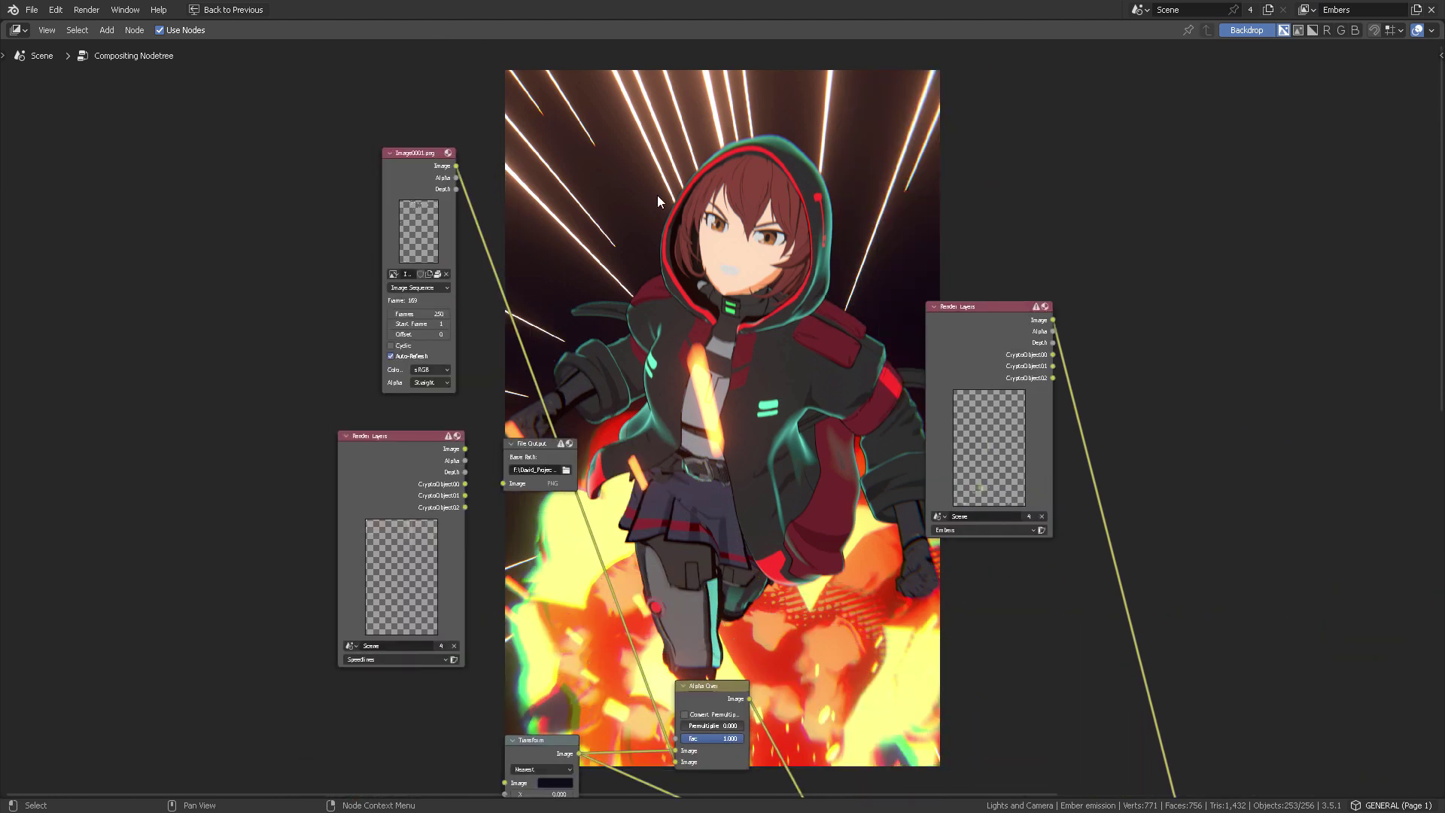
pyautogui.moveTo(635, 308); pyautogui.dragTo(687, 361, button='middle')
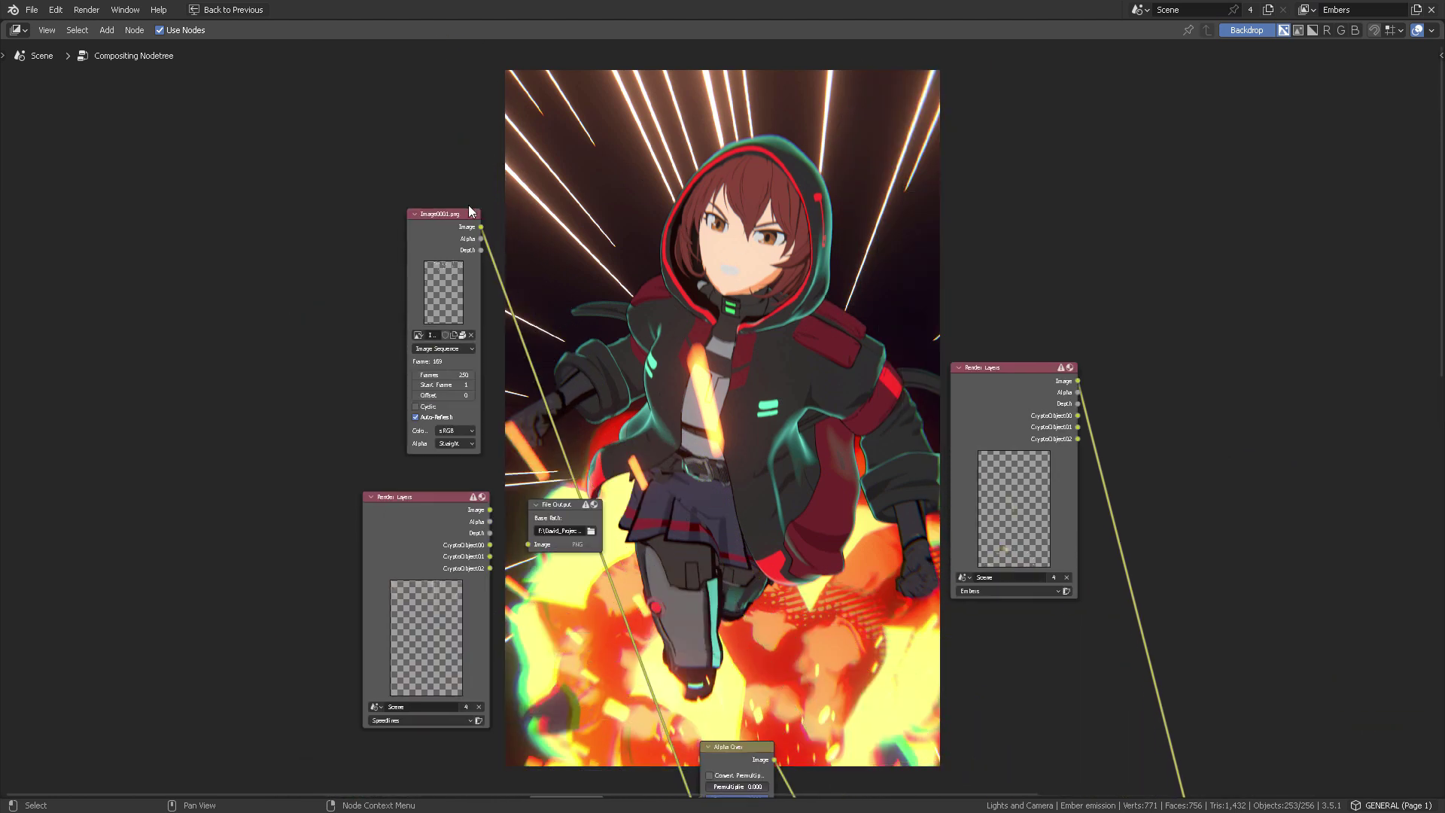
pyautogui.keyDown('shift'); pyautogui.scroll(-10, 763, 194); pyautogui.keyUp('shift')
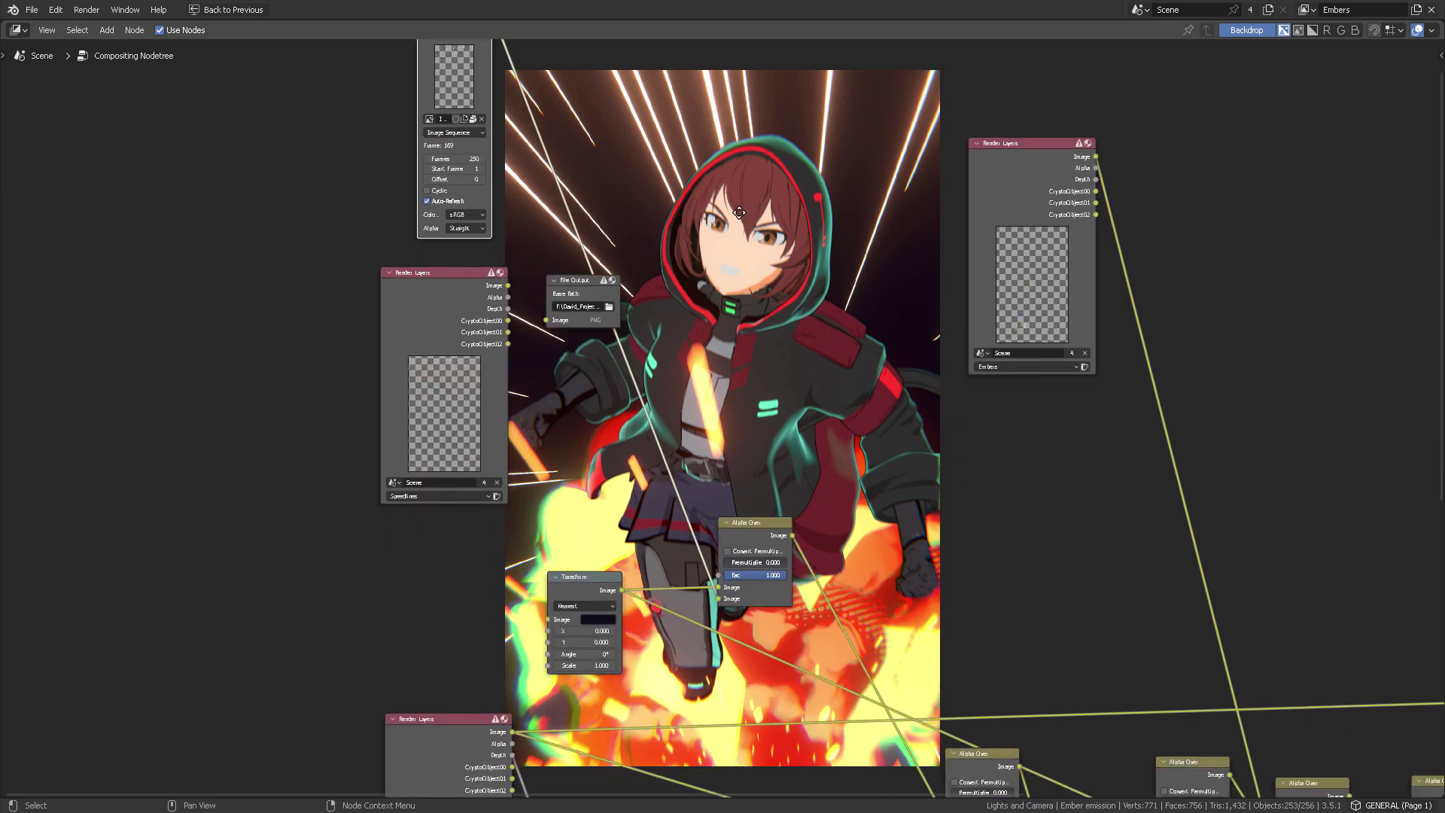
pyautogui.keyDown('shift'); pyautogui.scroll(-6, 763, 195); pyautogui.keyUp('shift')
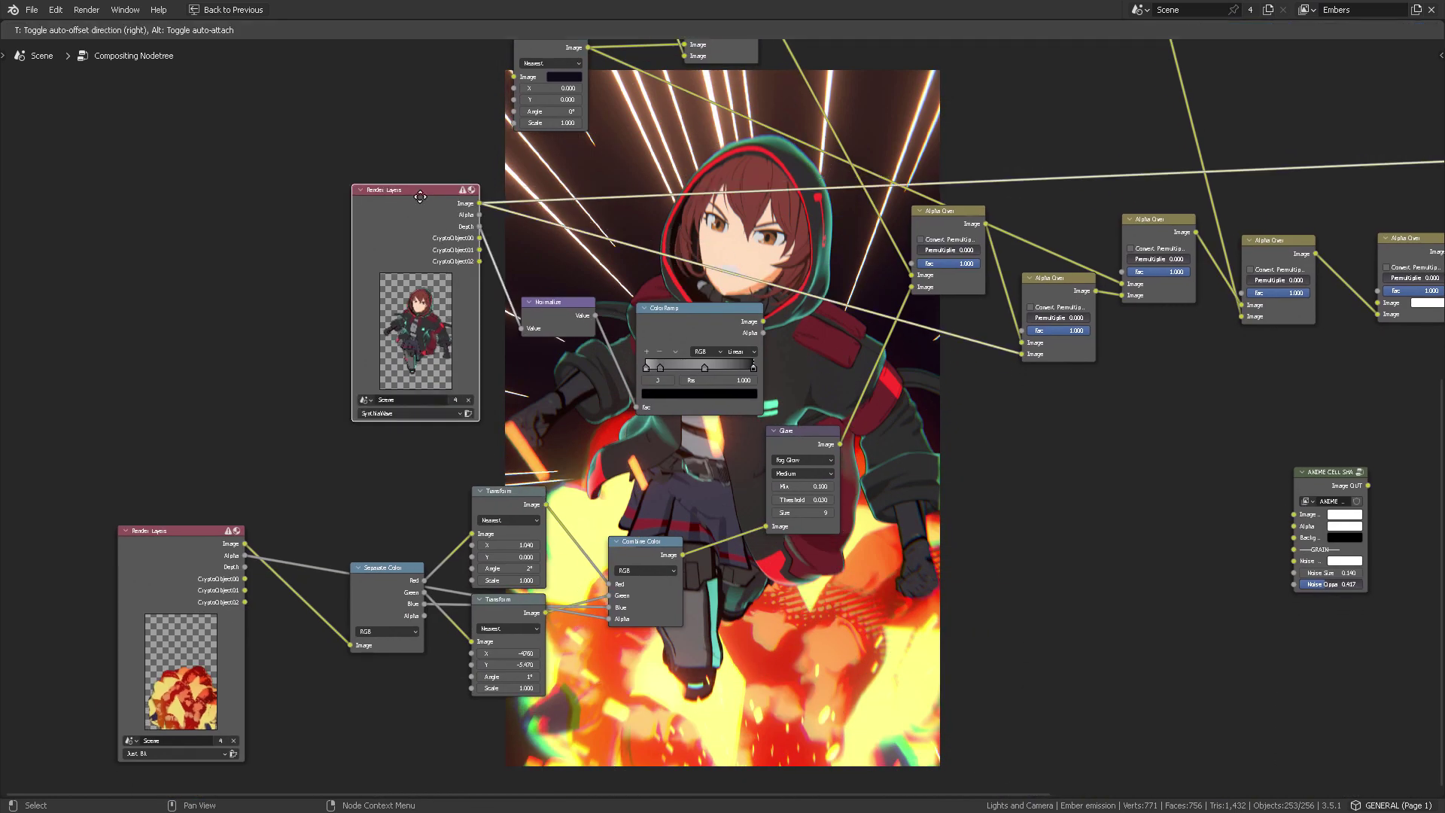
# Step: Examine the SynthiaWave and Just Bk Render Layers nodes and the nodes connected to them
pyautogui.click(405, 196)
pyautogui.scroll(6, 368, 184)
pyautogui.moveTo(445, 140); pyautogui.dragTo(648, 228, button='middle')
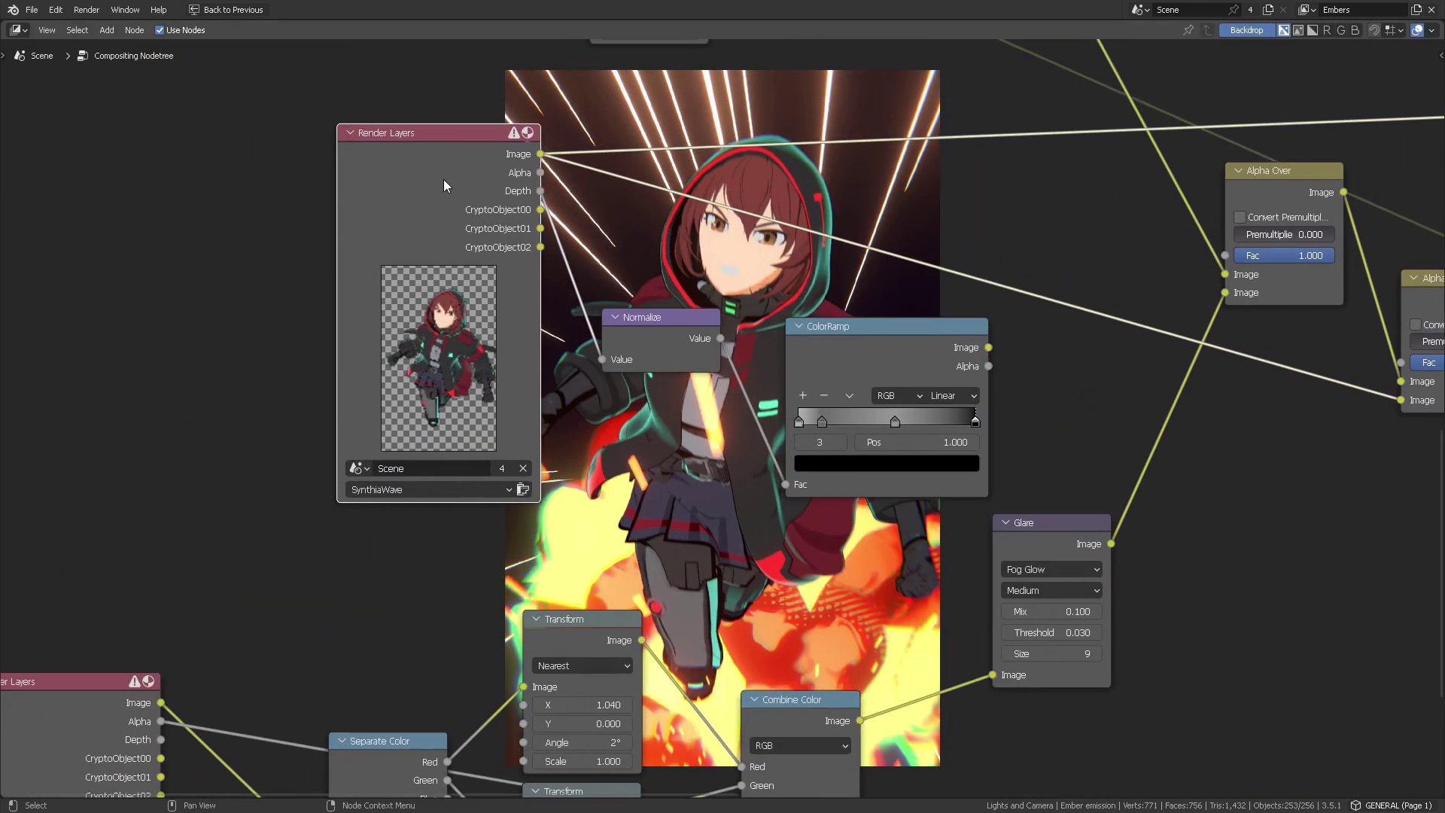
pyautogui.moveTo(407, 208); pyautogui.dragTo(423, 221)
pyautogui.scroll(-2, 315, 511)
pyautogui.moveTo(315, 524); pyautogui.dragTo(435, 334, button='middle')
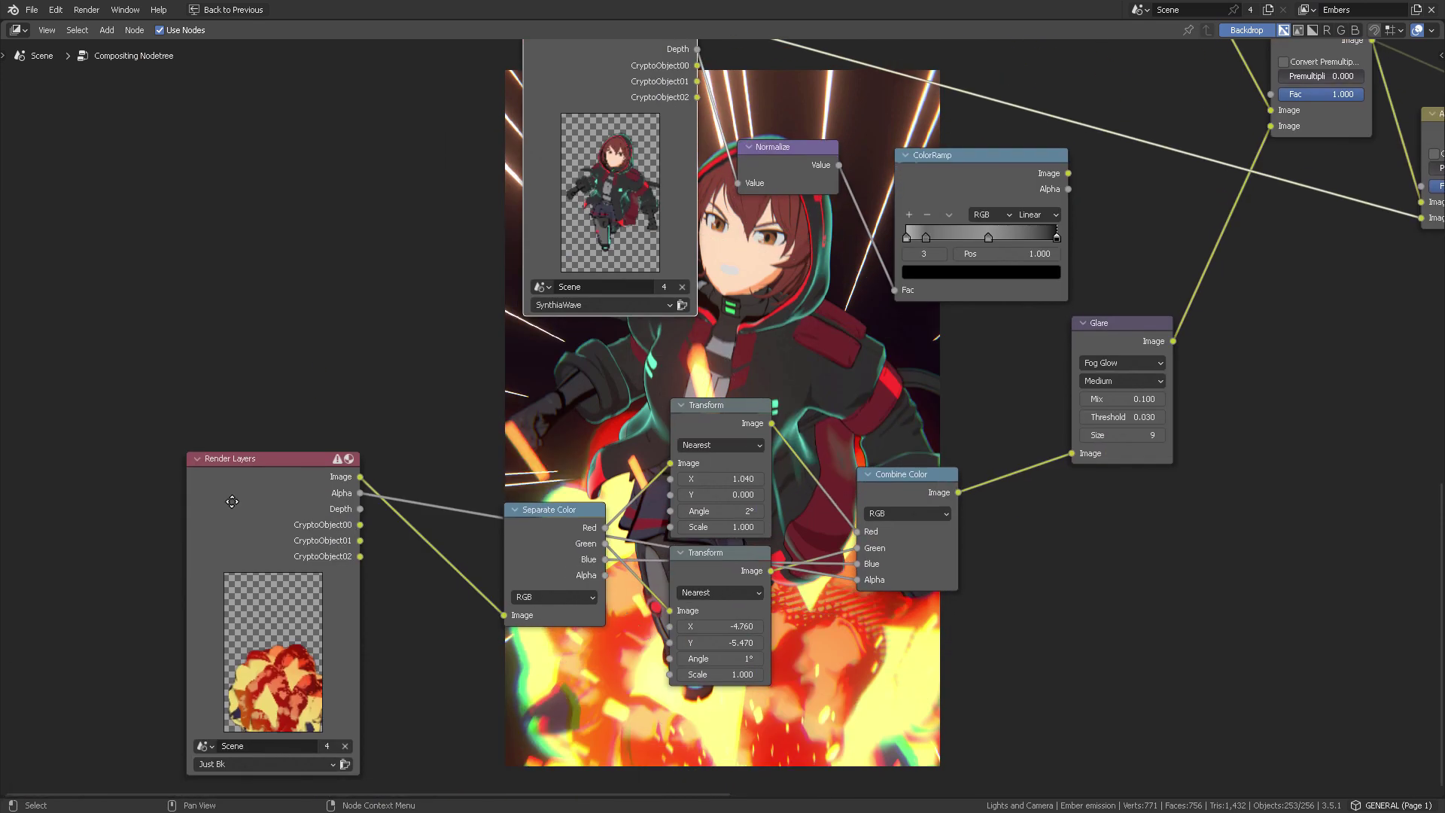
pyautogui.moveTo(226, 497); pyautogui.dragTo(282, 501)
pyautogui.moveTo(726, 370); pyautogui.dragTo(529, 369, button='middle')
pyautogui.scroll(-2, 681, 373)
pyautogui.moveTo(634, 363); pyautogui.dragTo(695, 482, button='middle')
pyautogui.scroll(2, 622, 331)
pyautogui.moveTo(622, 331); pyautogui.dragTo(583, 356, button='middle')
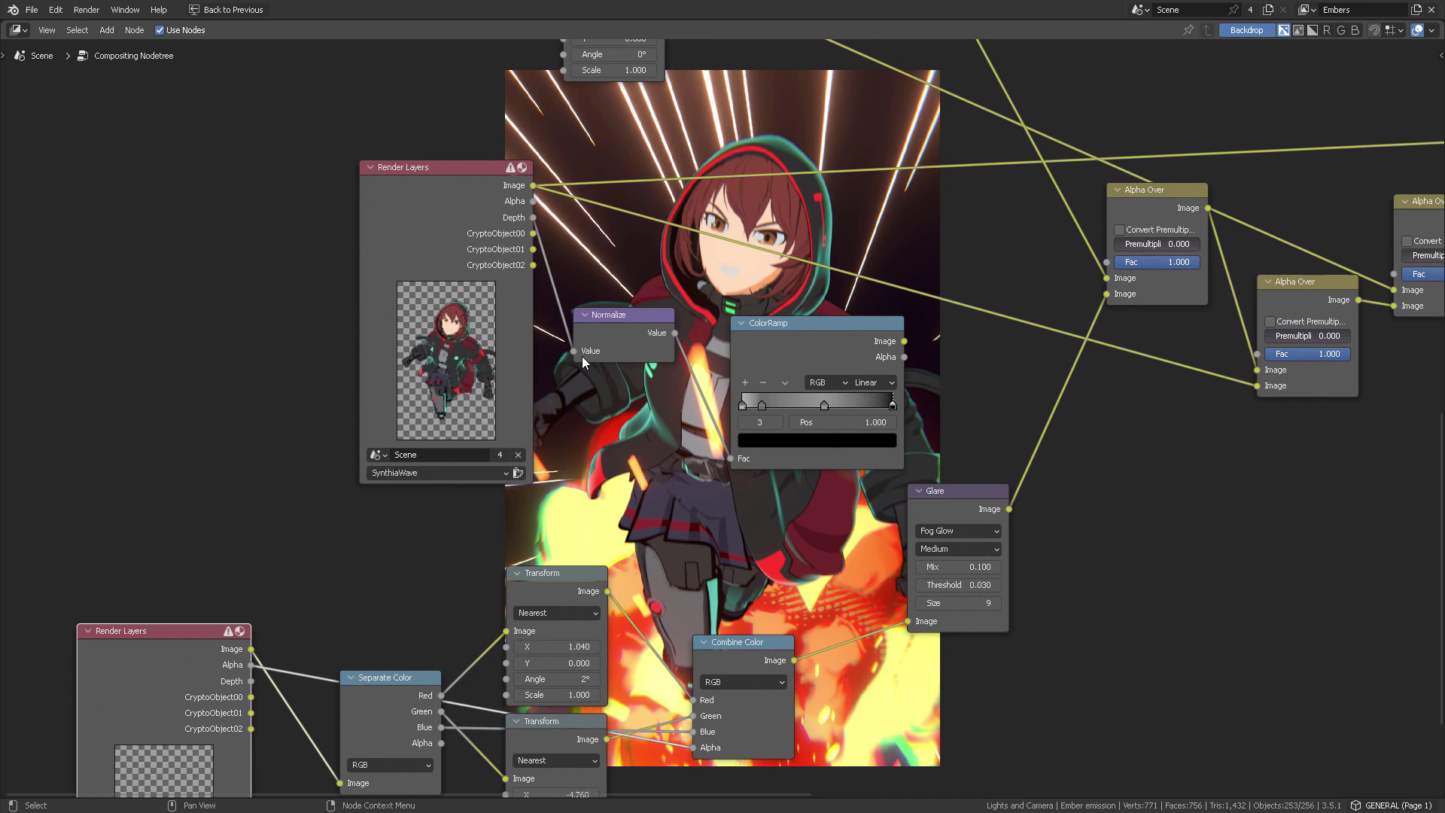
# Step: Space out the SynthiaWave Render Layers, Normalize and ColorRamp nodes, keeping the Depth output linked to Normalize
pyautogui.moveTo(421, 184); pyautogui.dragTo(357, 197)
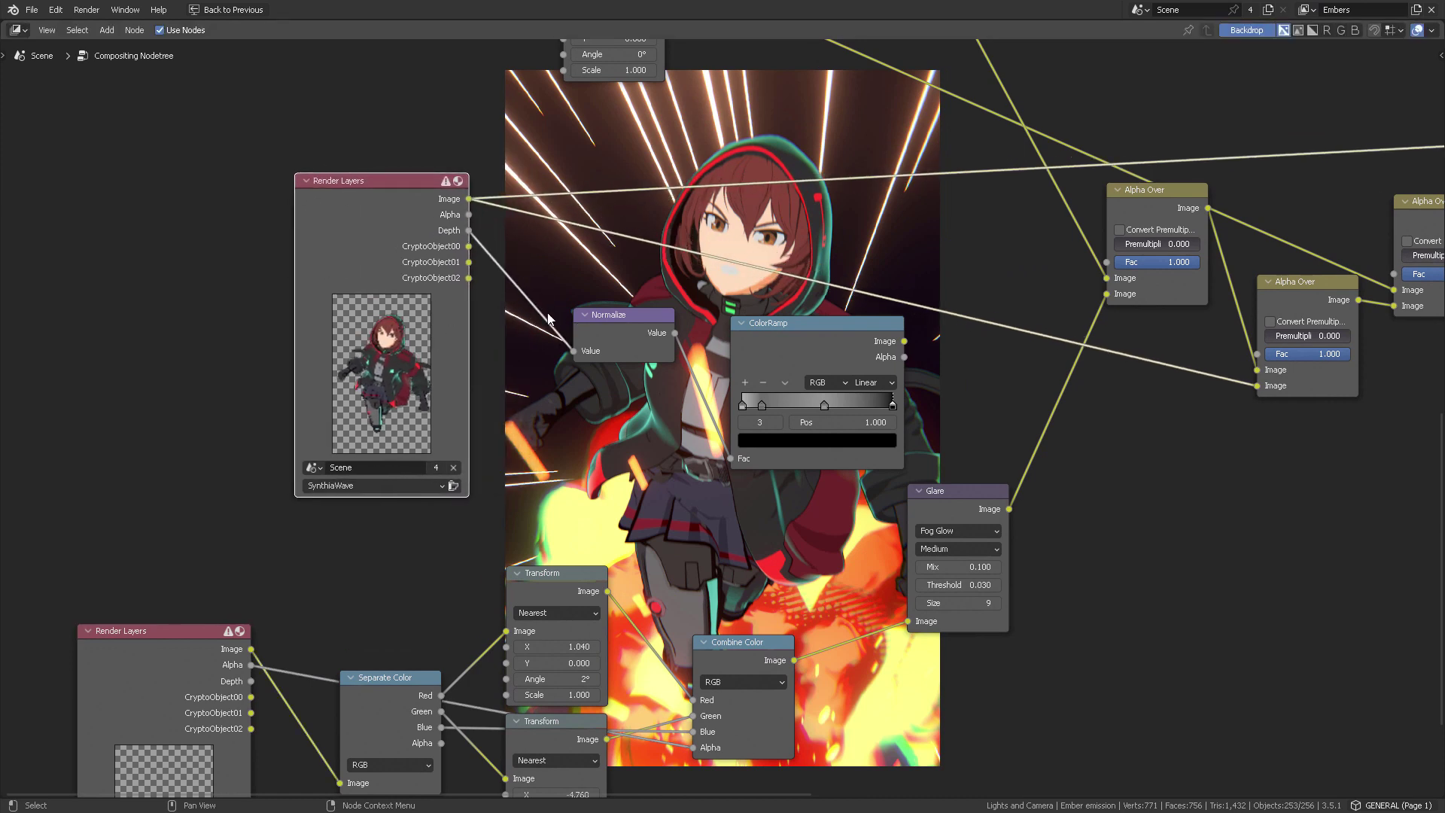
pyautogui.moveTo(623, 327); pyautogui.dragTo(618, 301)
pyautogui.moveTo(469, 231); pyautogui.dragTo(551, 255)
pyautogui.click(551, 265)
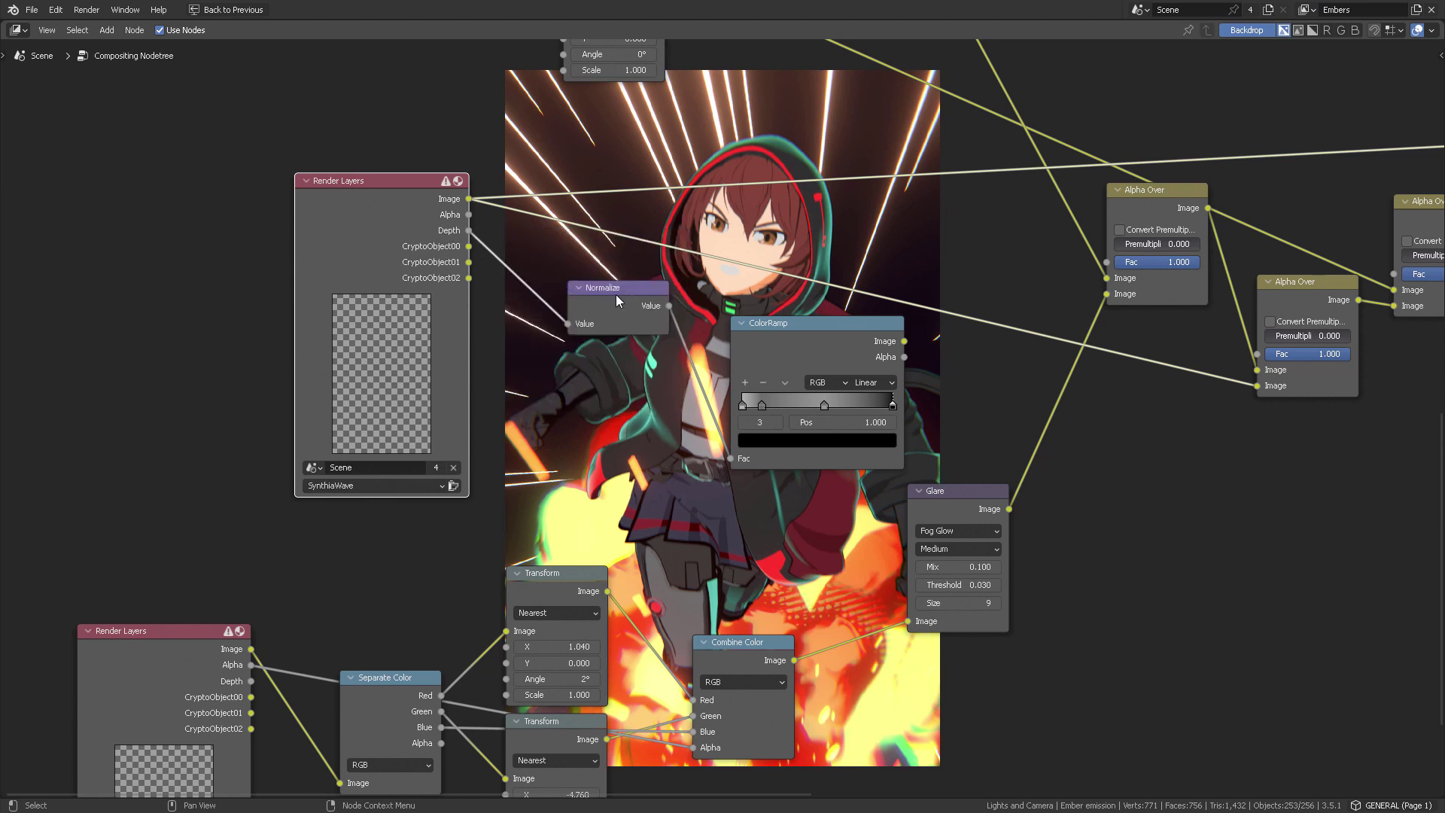
pyautogui.moveTo(616, 295); pyautogui.dragTo(573, 303)
pyautogui.moveTo(483, 228); pyautogui.dragTo(286, 205, button='middle')
pyautogui.moveTo(545, 309); pyautogui.dragTo(486, 356)
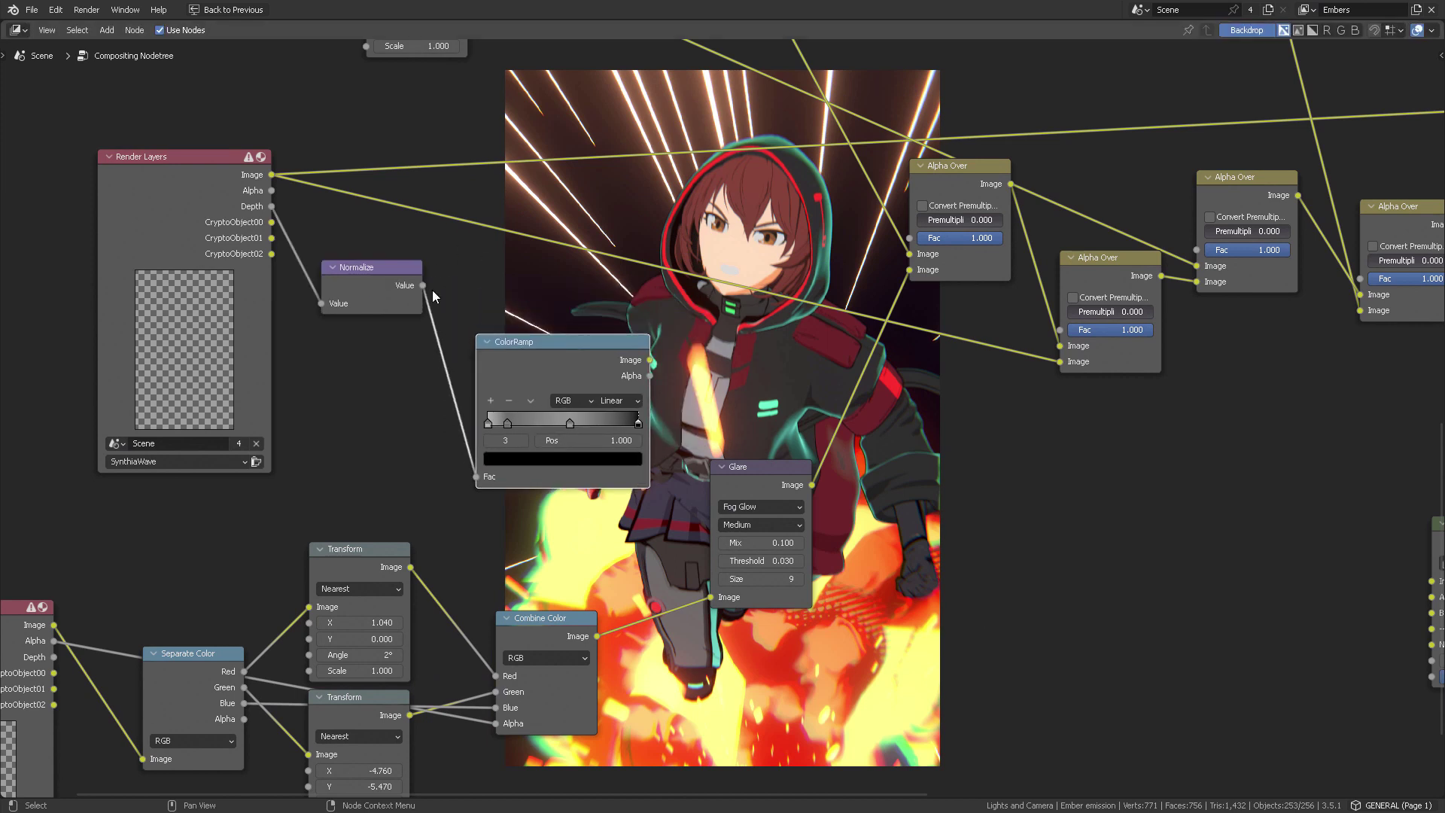
# Step: Preview the Normalize output in the viewer and compare it with the depth map in the Stable Diffusion web UI in the browser
pyautogui.keyDown('ctrl'); pyautogui.keyDown('shift'); pyautogui.click(401, 286); pyautogui.keyUp('shift'); pyautogui.keyUp('ctrl')
pyautogui.moveTo(725, 243); pyautogui.dragTo(786, 308, button='middle')
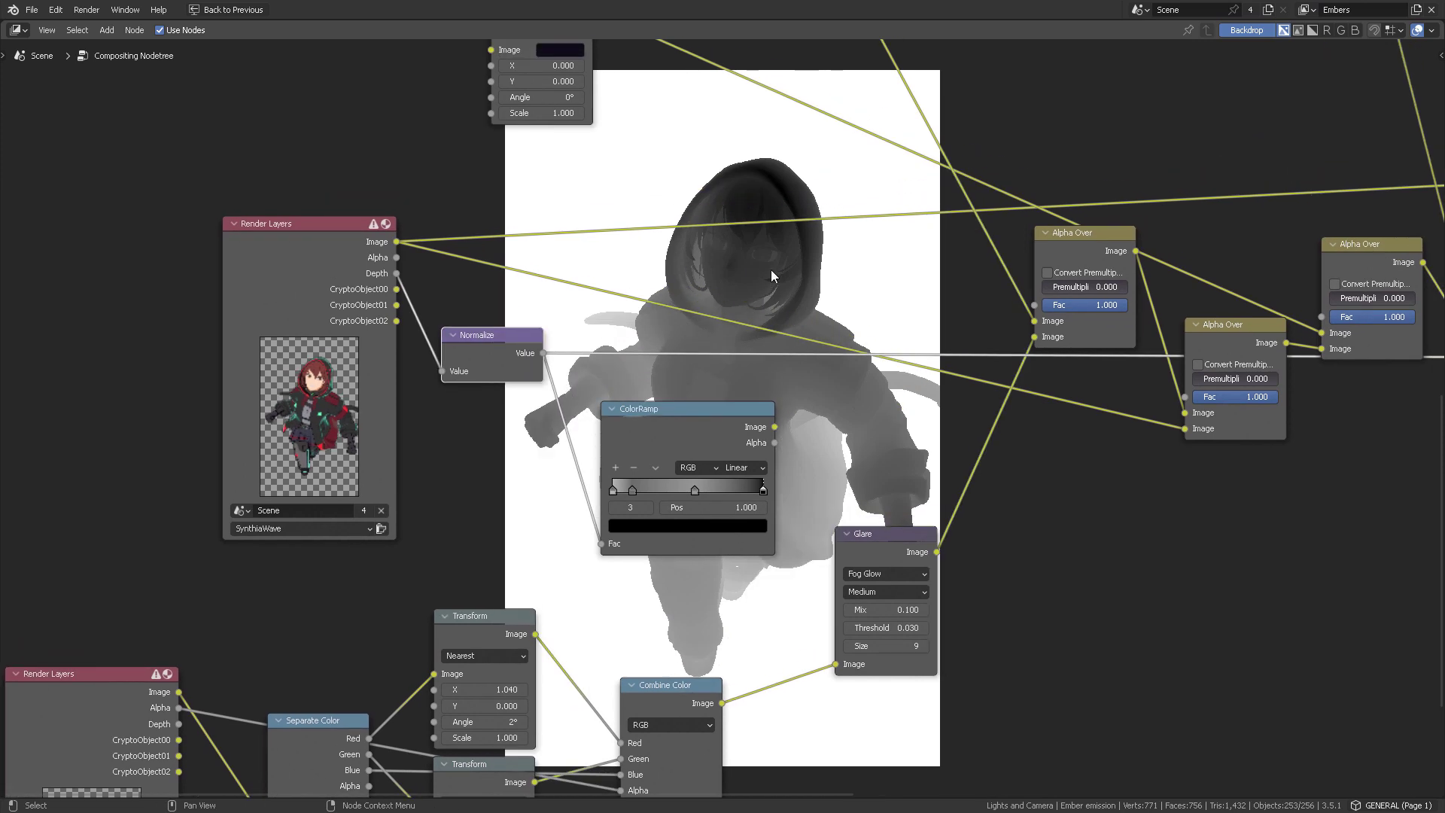
pyautogui.hotkey('alt', 'Tab')
pyautogui.click(901, 263)
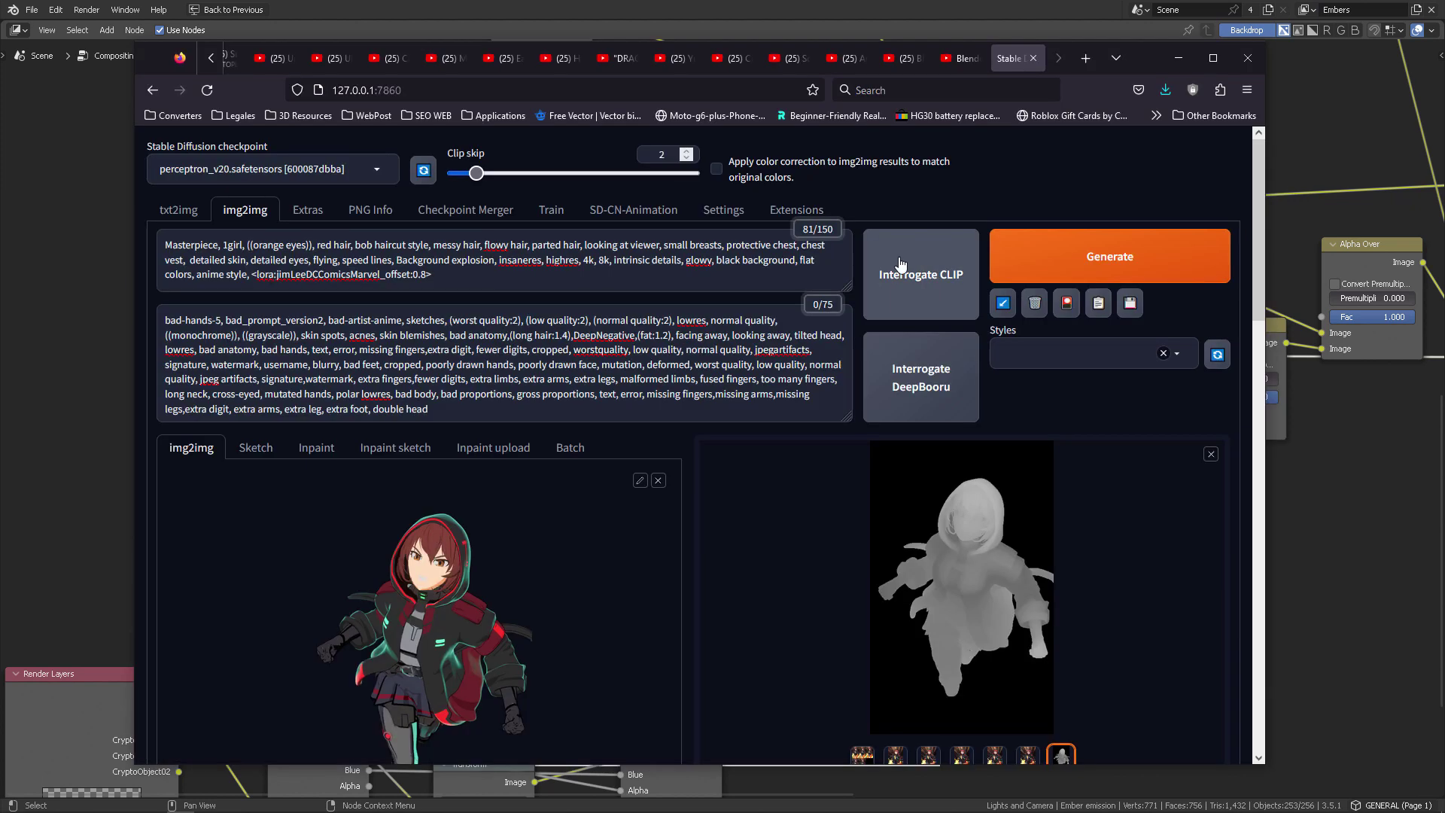
pyautogui.scroll(-2, 865, 422)
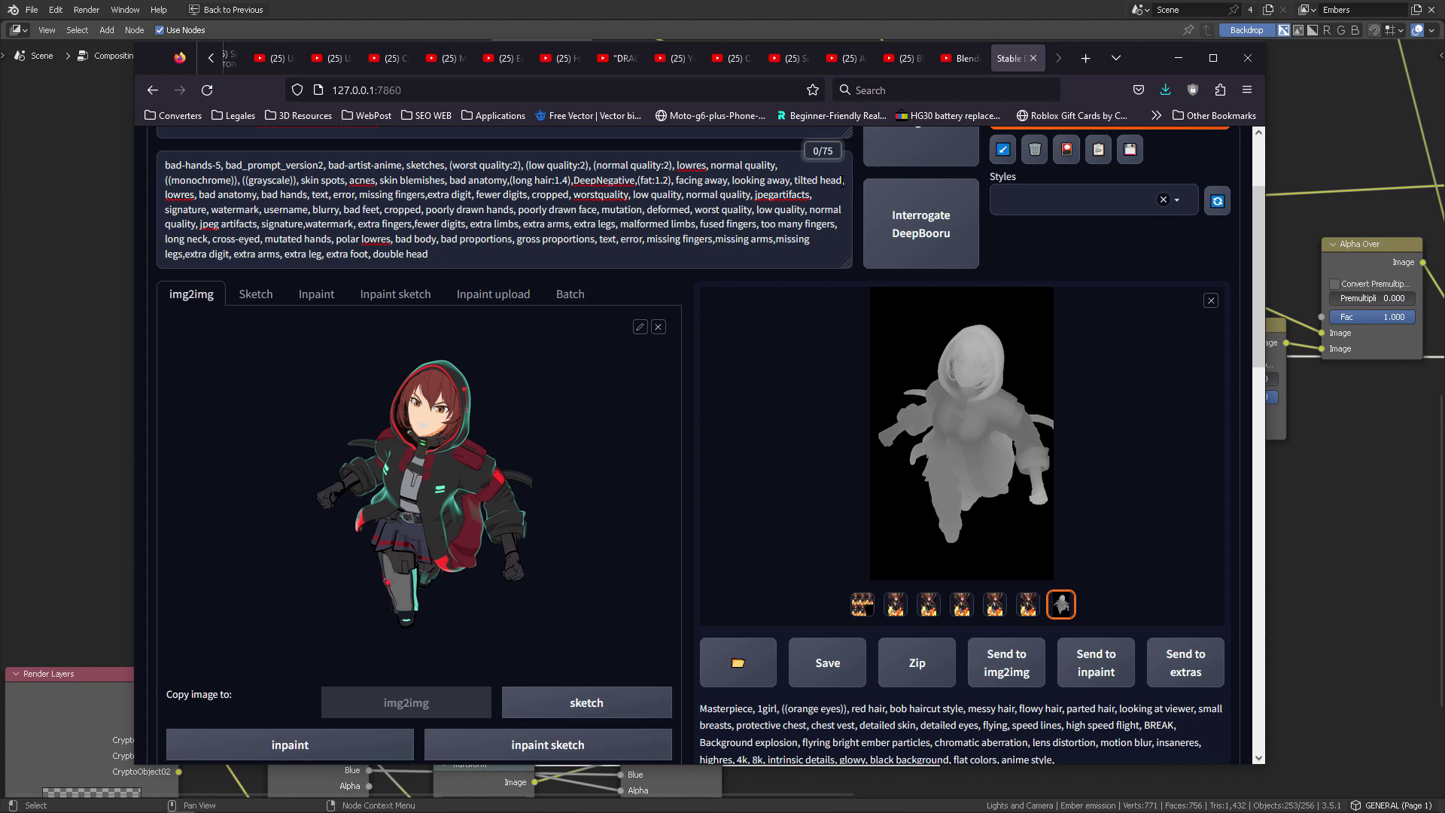
pyautogui.click(864, 7)
# Step: Back in Blender, move the existing ColorRamp aside and add a second ColorRamp node below Normalize
pyautogui.moveTo(810, 364); pyautogui.dragTo(770, 329, button='middle')
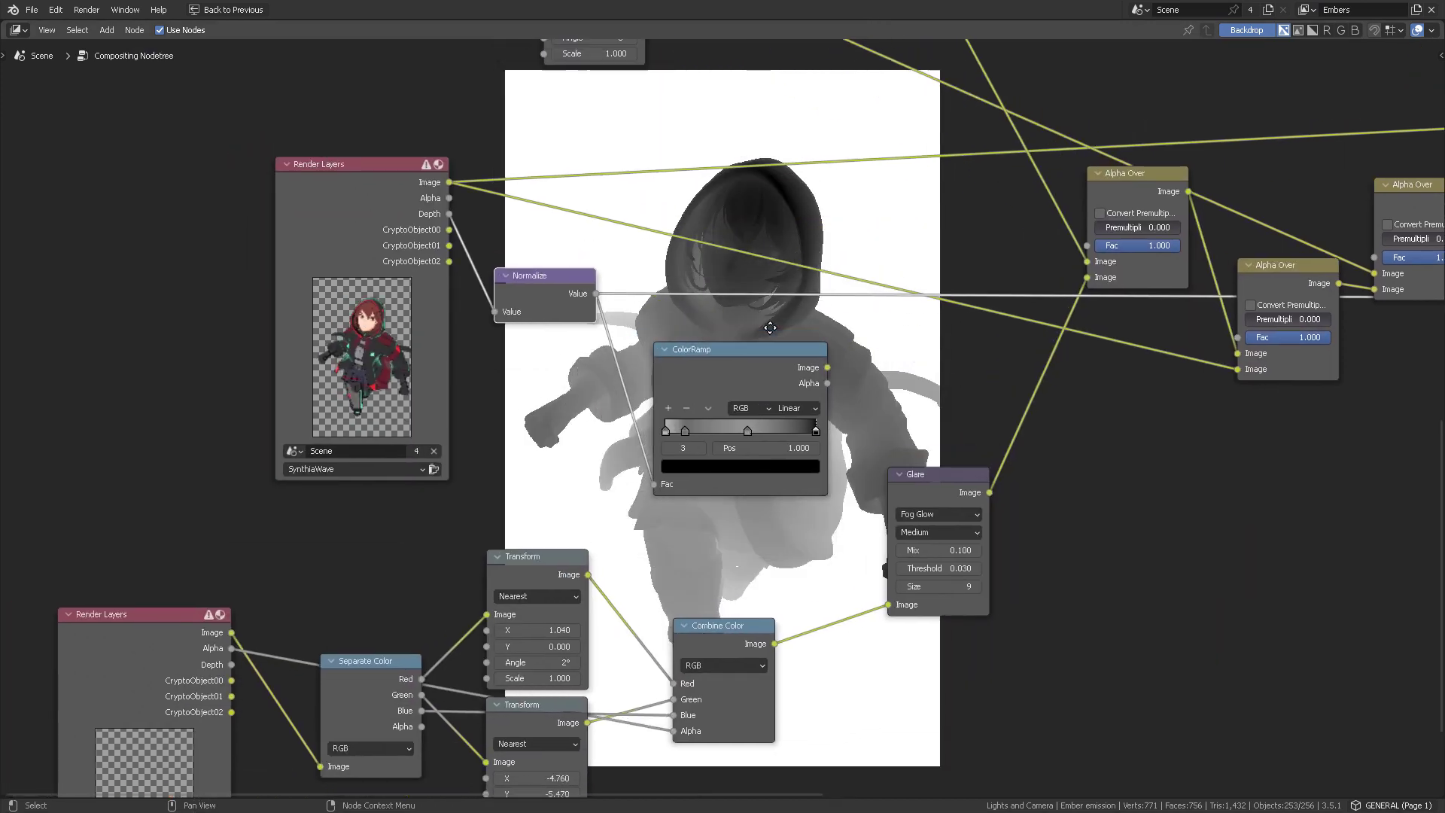
pyautogui.moveTo(639, 246); pyautogui.dragTo(881, 308, button='middle')
pyautogui.moveTo(481, 229); pyautogui.dragTo(783, 433)
pyautogui.moveTo(798, 375); pyautogui.dragTo(398, 346)
pyautogui.moveTo(381, 479); pyautogui.dragTo(442, 444)
pyautogui.hotkey('shift', 'a')
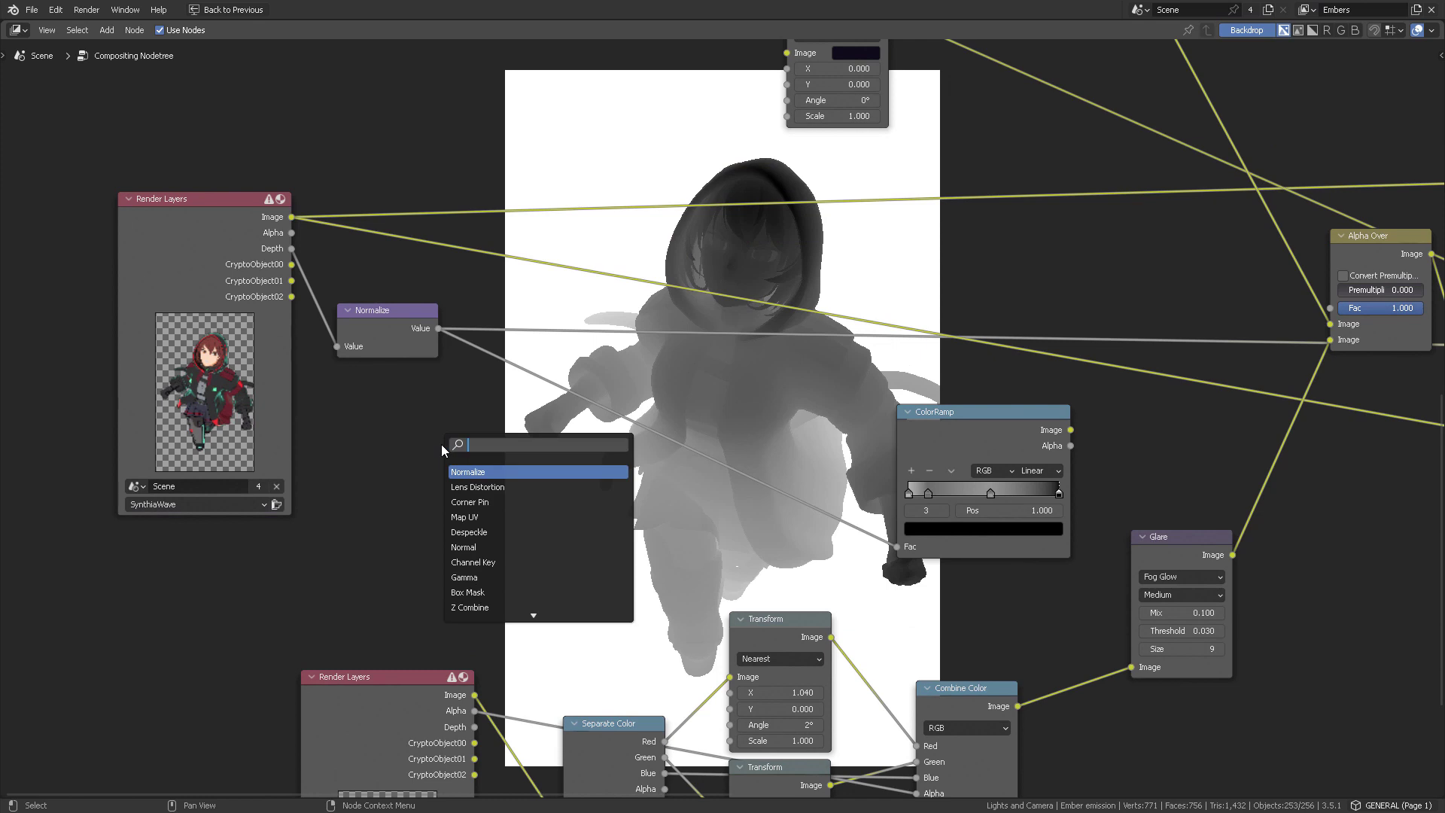
pyautogui.write('color')
pyautogui.press('Return')
pyautogui.click(441, 444)
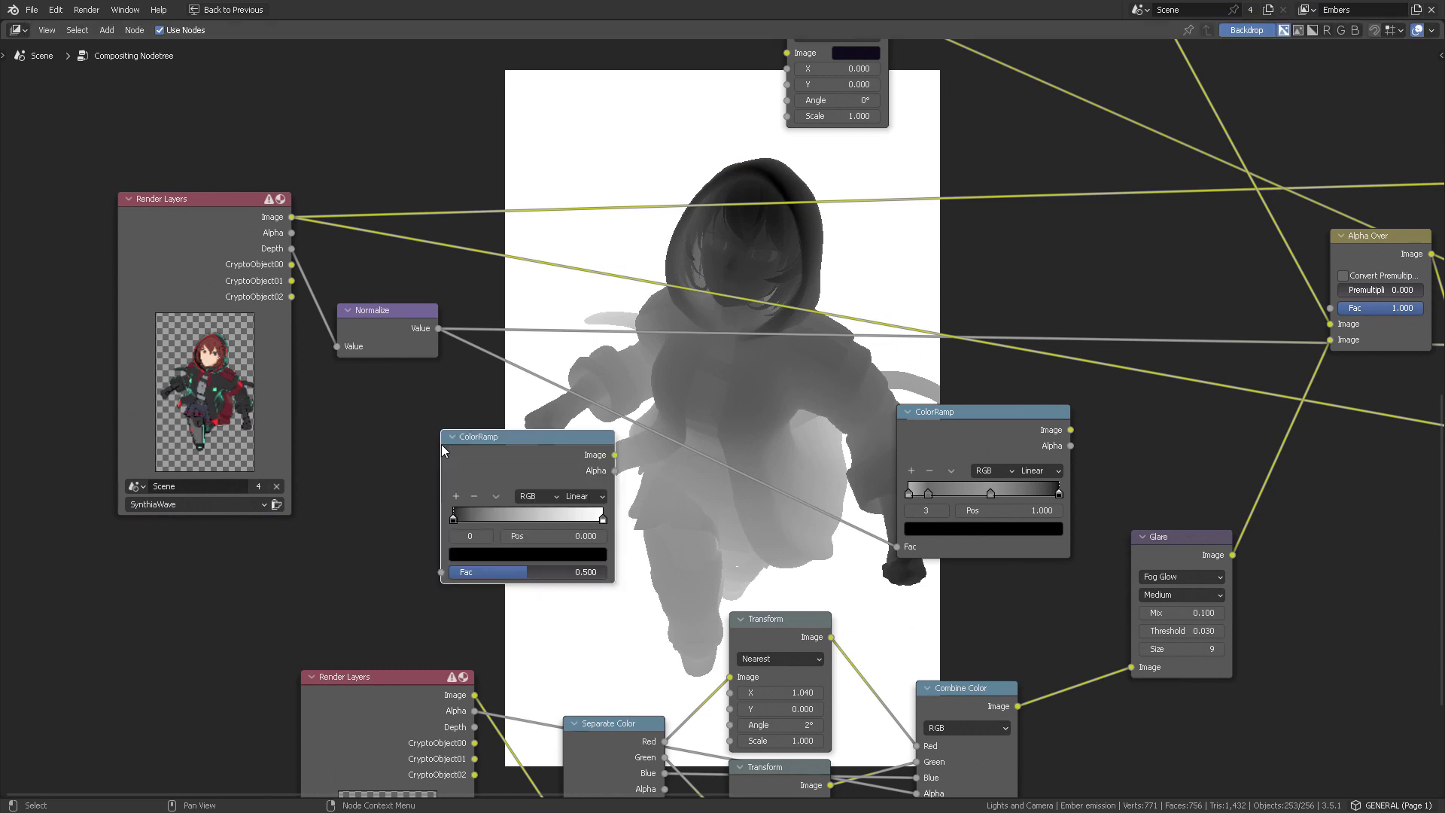
# Step: Link the Normalize value to the new ColorRamp's Fac, preview its output and place it beside Normalize
pyautogui.moveTo(438, 328); pyautogui.dragTo(441, 572)
pyautogui.keyDown('ctrl'); pyautogui.keyDown('shift'); pyautogui.click(514, 474); pyautogui.keyUp('shift'); pyautogui.keyUp('ctrl')
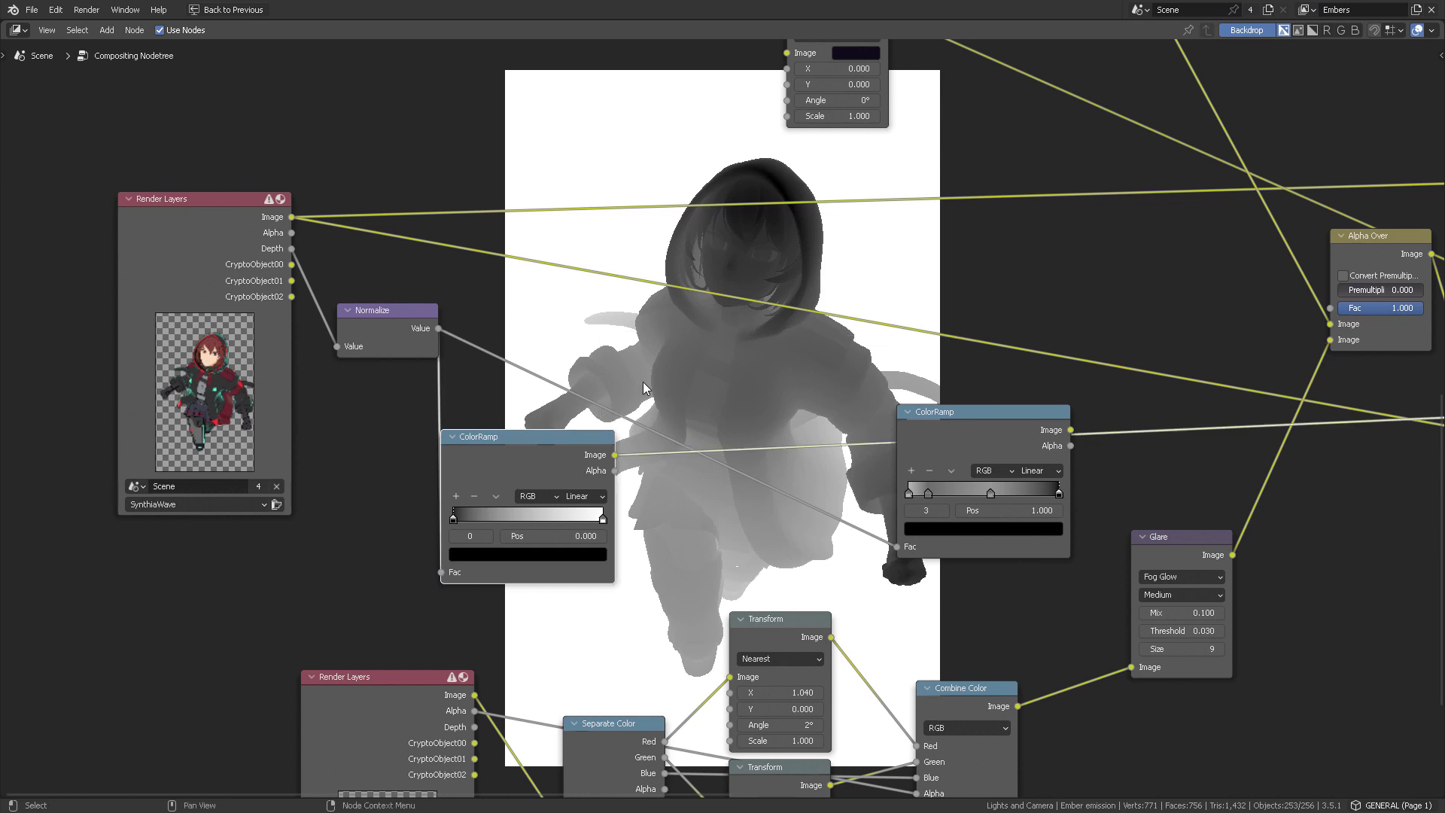
pyautogui.moveTo(479, 437); pyautogui.dragTo(514, 309)
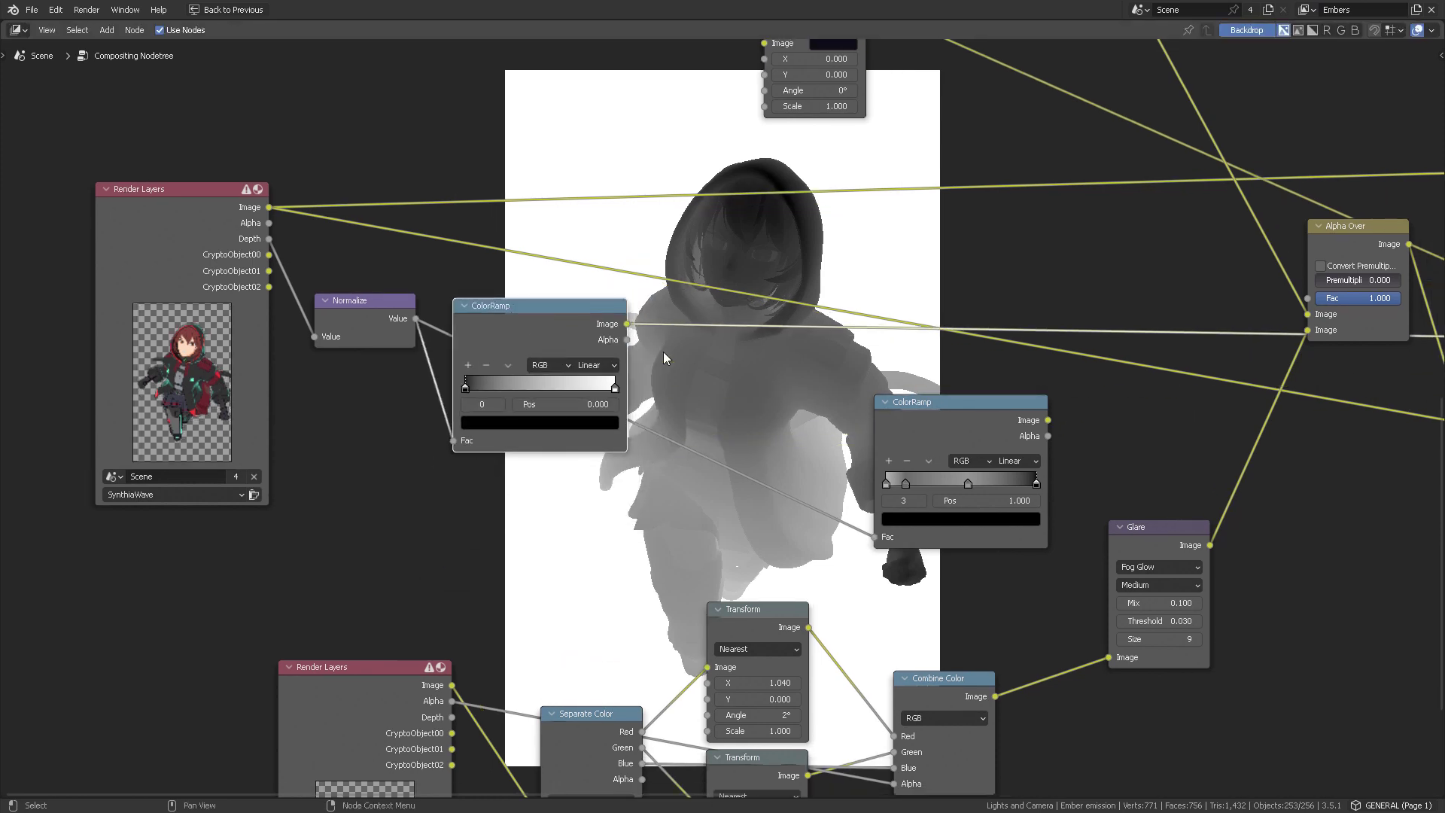
# Step: Try shifting the new ColorRamp's black stop, undo it, and invert the gradient to run from white to black
pyautogui.moveTo(465, 390); pyautogui.dragTo(501, 386)
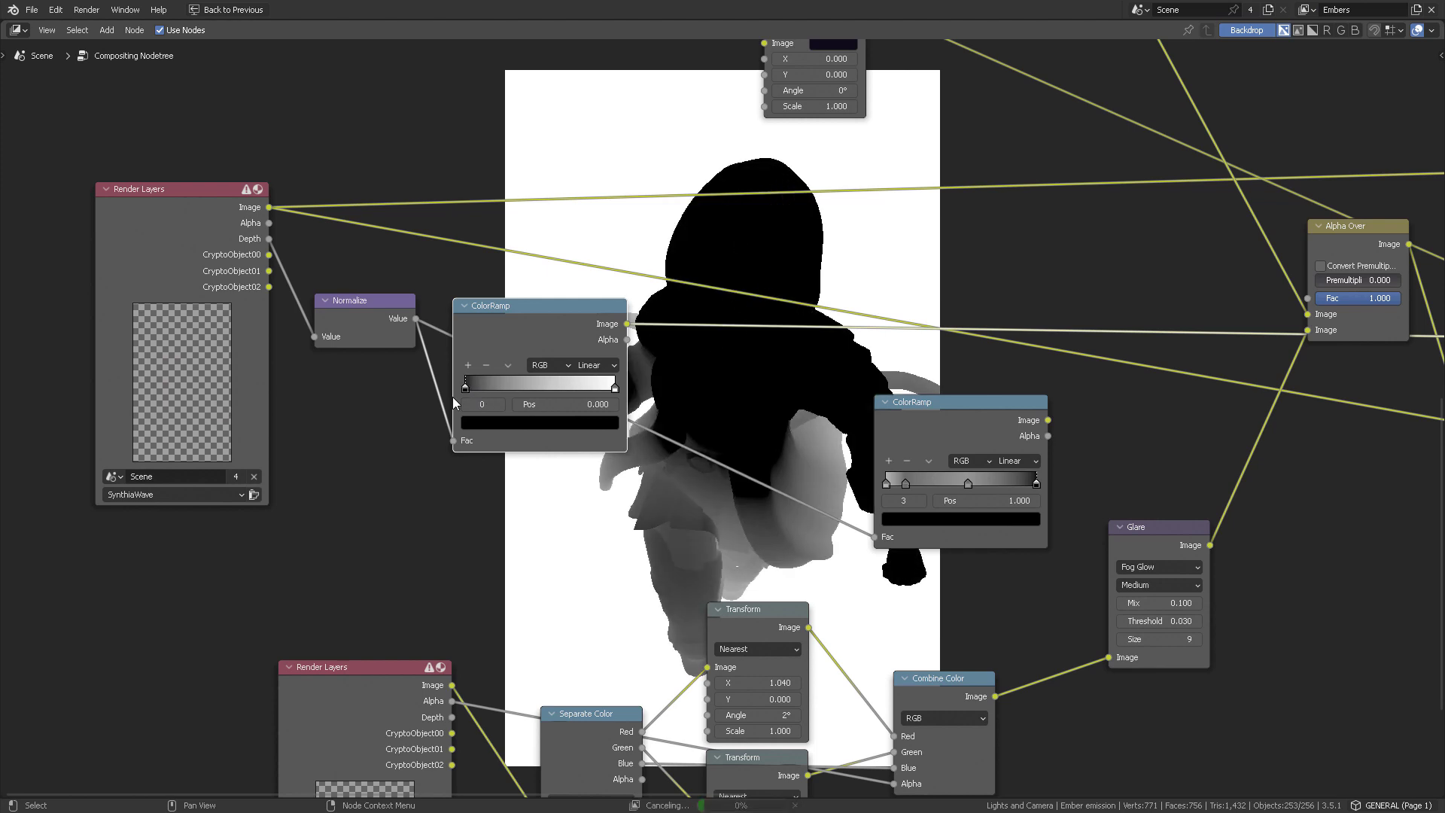
pyautogui.hotkey('ctrl', 'z')
pyautogui.moveTo(616, 388)
pyautogui.mouseDown()
pyautogui.moveTo(475, 387)
pyautogui.moveTo(639, 388)
pyautogui.mouseUp()
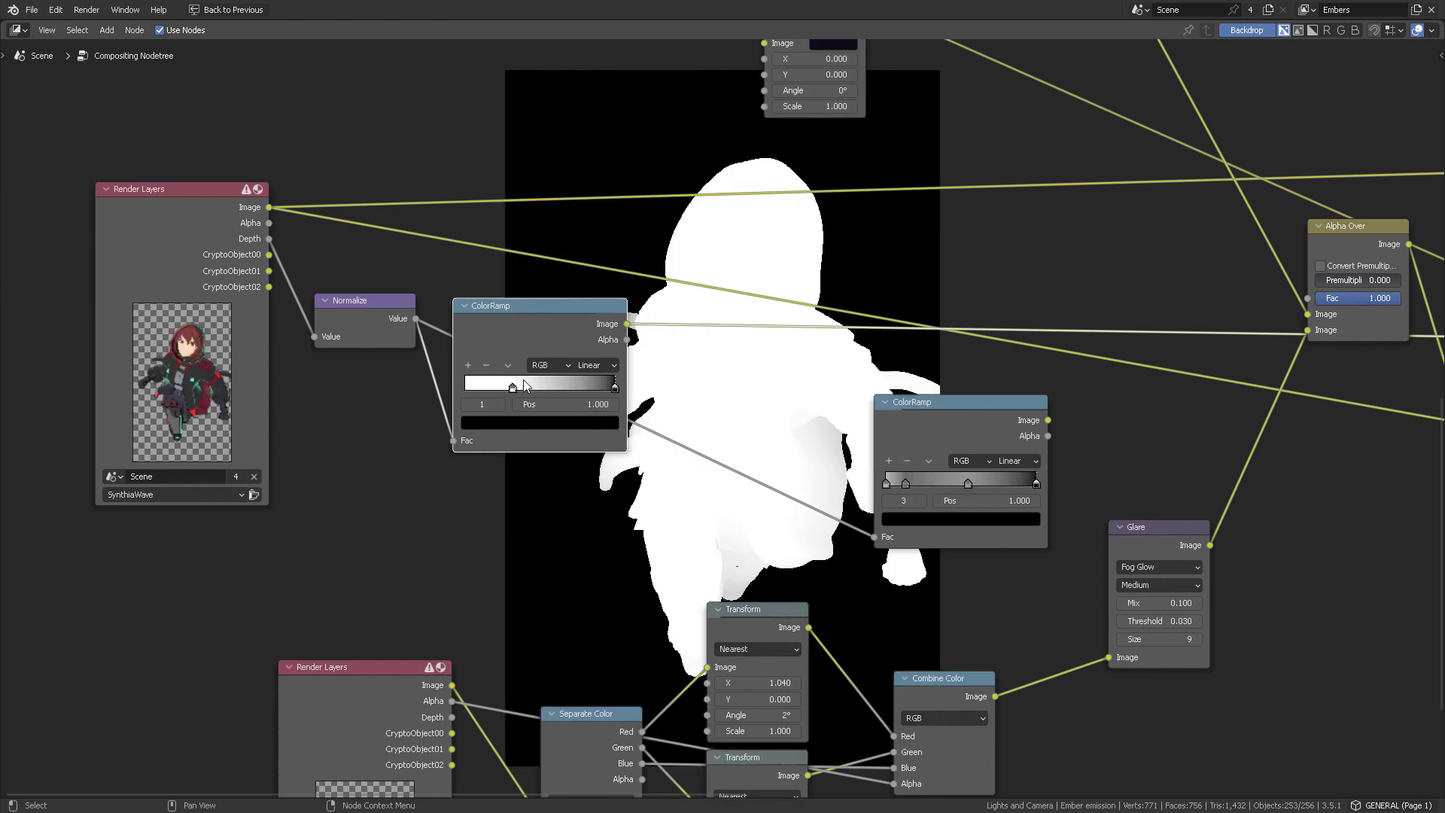
pyautogui.moveTo(509, 386); pyautogui.dragTo(806, 507, button='middle')
pyautogui.moveTo(789, 606); pyautogui.dragTo(784, 585)
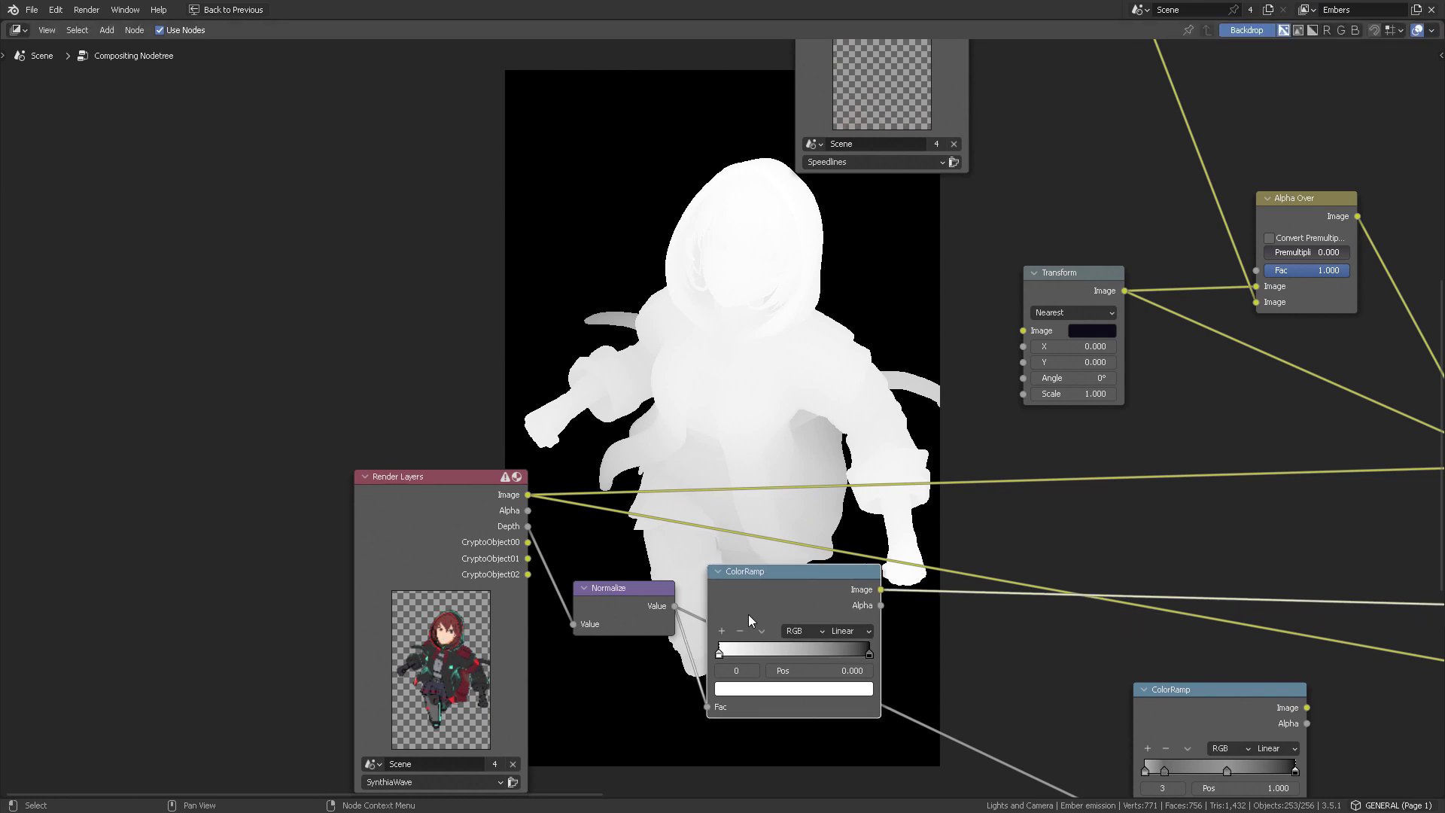
# Step: Narrow the new ColorRamp's gradient by moving its black stop to position 0.409, then 0.232 and finally 0.123
pyautogui.moveTo(863, 652); pyautogui.dragTo(780, 649)
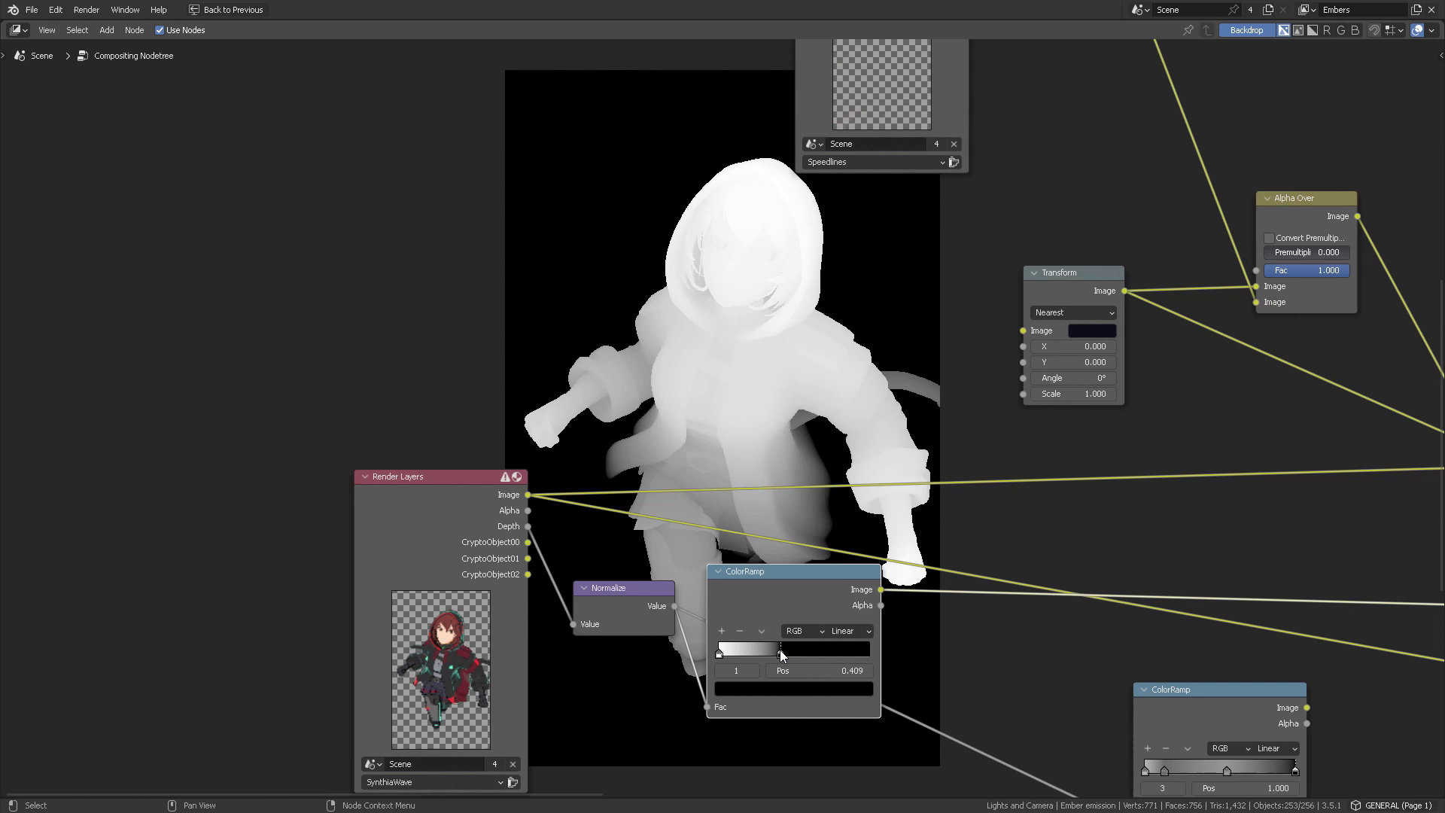
pyautogui.moveTo(806, 598); pyautogui.dragTo(892, 623)
pyautogui.moveTo(645, 589); pyautogui.dragTo(621, 604)
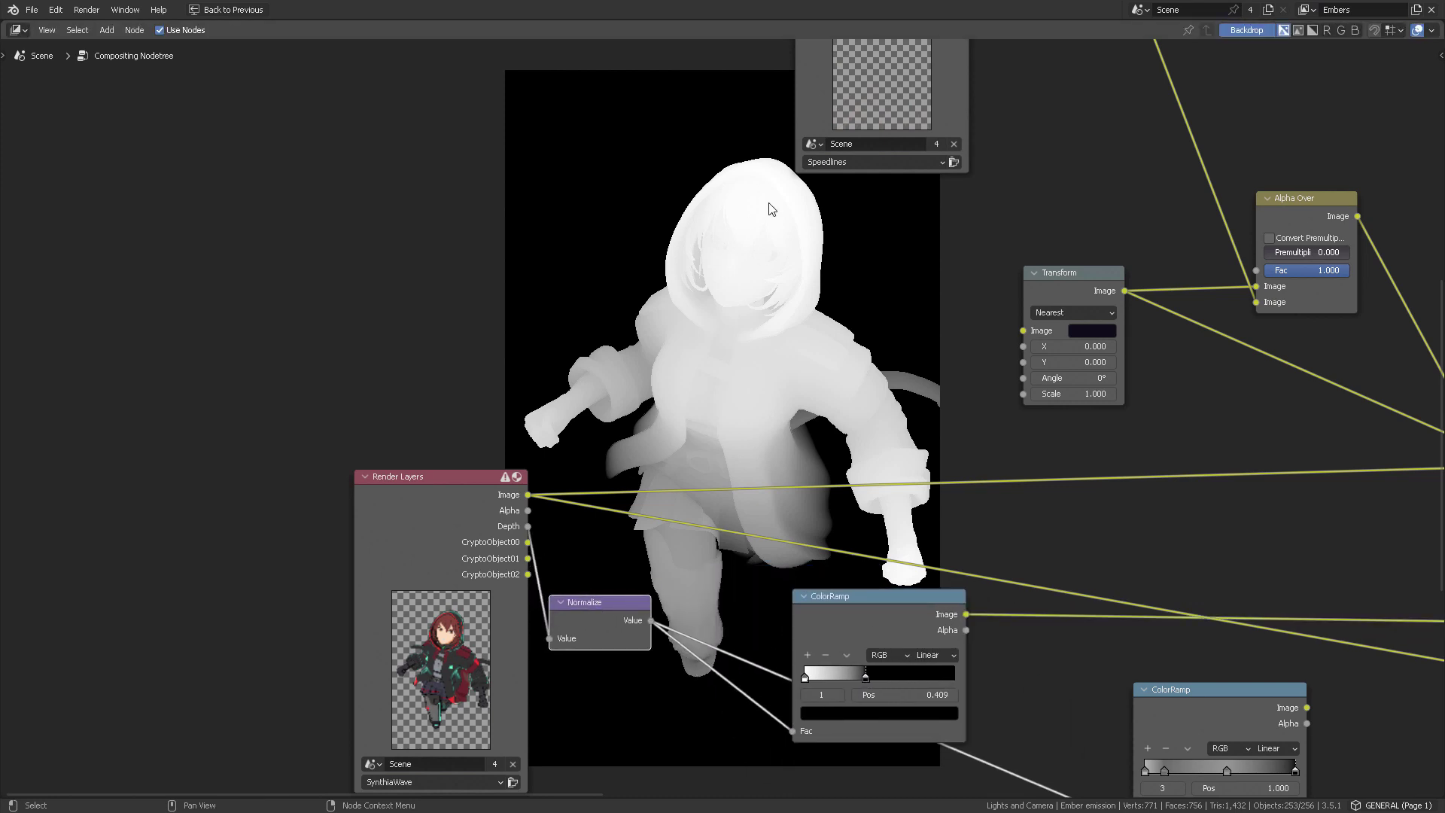
pyautogui.moveTo(866, 678); pyautogui.dragTo(840, 682)
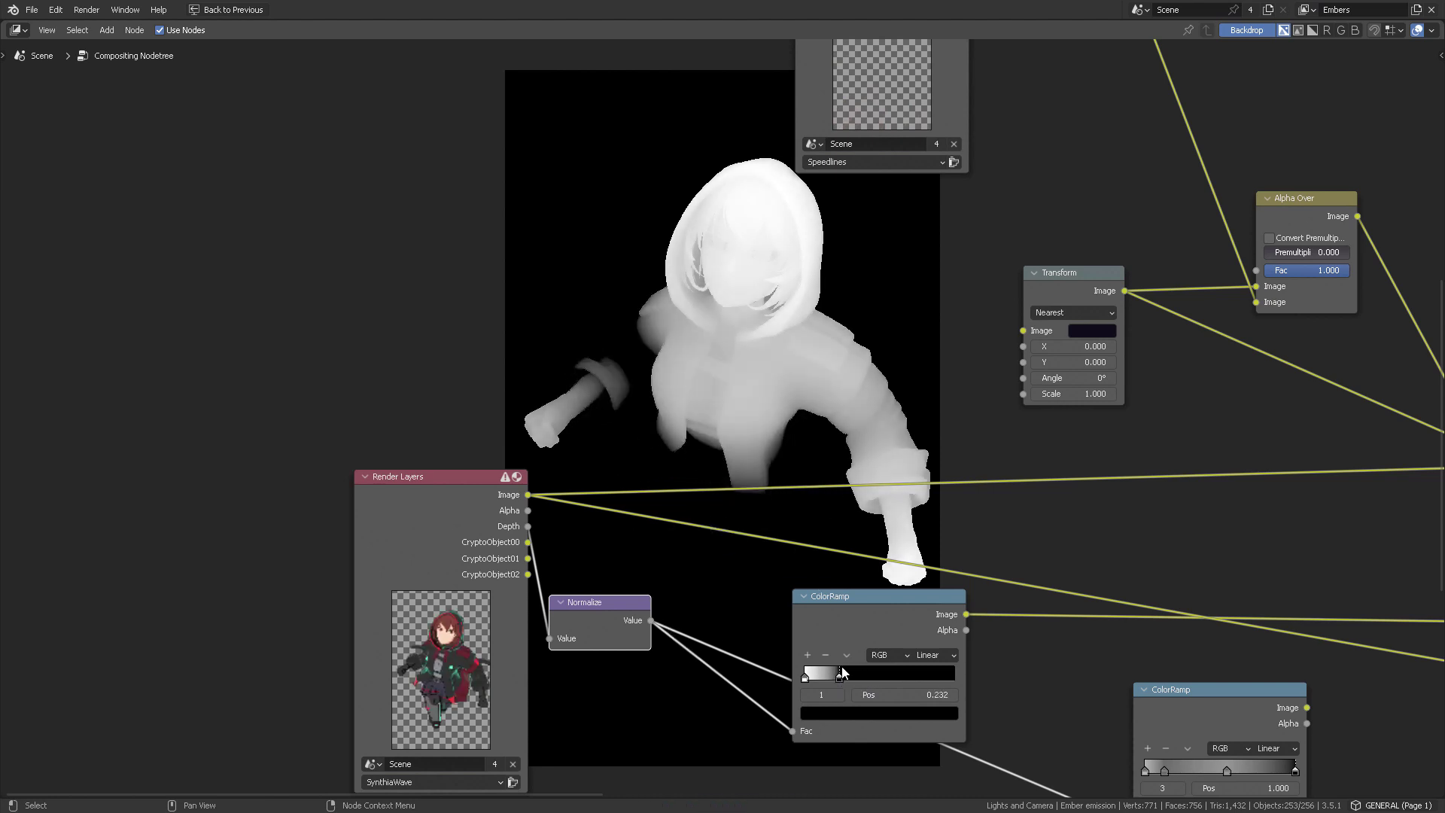
pyautogui.click(806, 677)
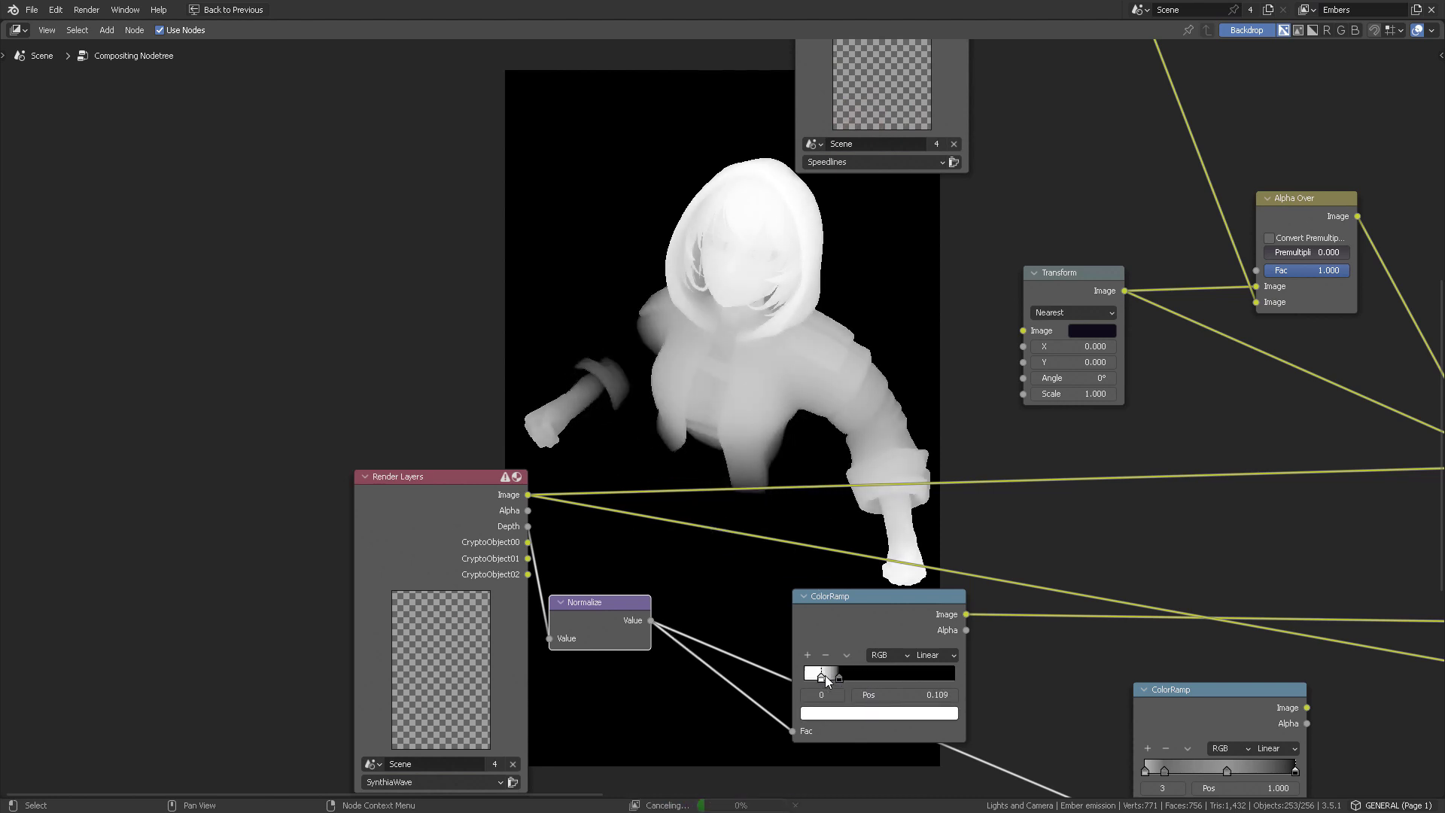
pyautogui.moveTo(839, 677); pyautogui.dragTo(822, 678)
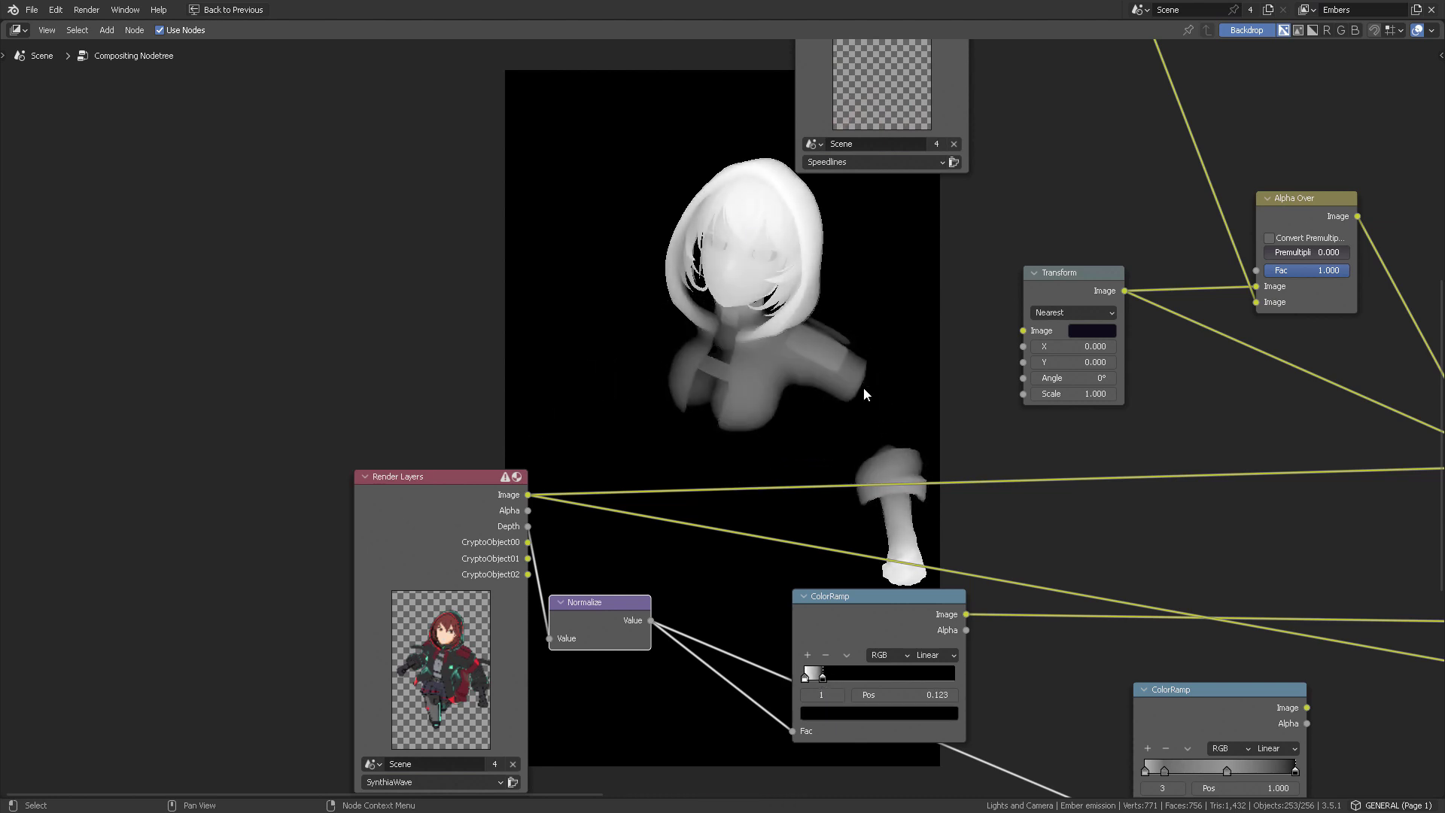
# Step: Delete the new ColorRamp and move the original four-stop ColorRamp back beside the Normalize node
pyautogui.moveTo(864, 390); pyautogui.dragTo(763, 270, button='middle')
pyautogui.moveTo(792, 479); pyautogui.dragTo(761, 481)
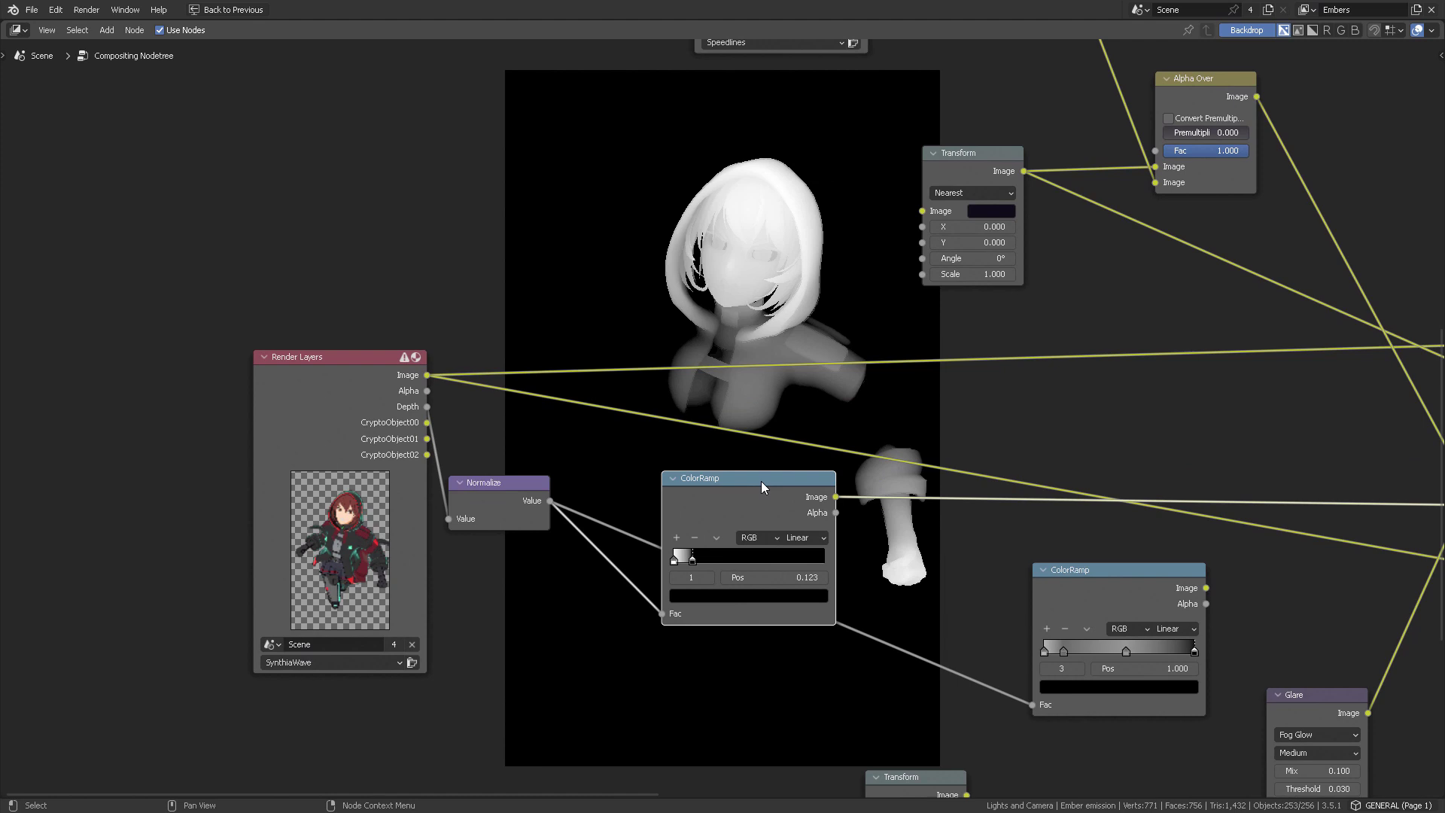
pyautogui.press('x')
pyautogui.moveTo(1130, 600); pyautogui.dragTo(665, 508)
pyautogui.scroll(2, 704, 468)
pyautogui.moveTo(692, 449); pyautogui.dragTo(799, 325, button='middle')
pyautogui.scroll(2, 797, 316)
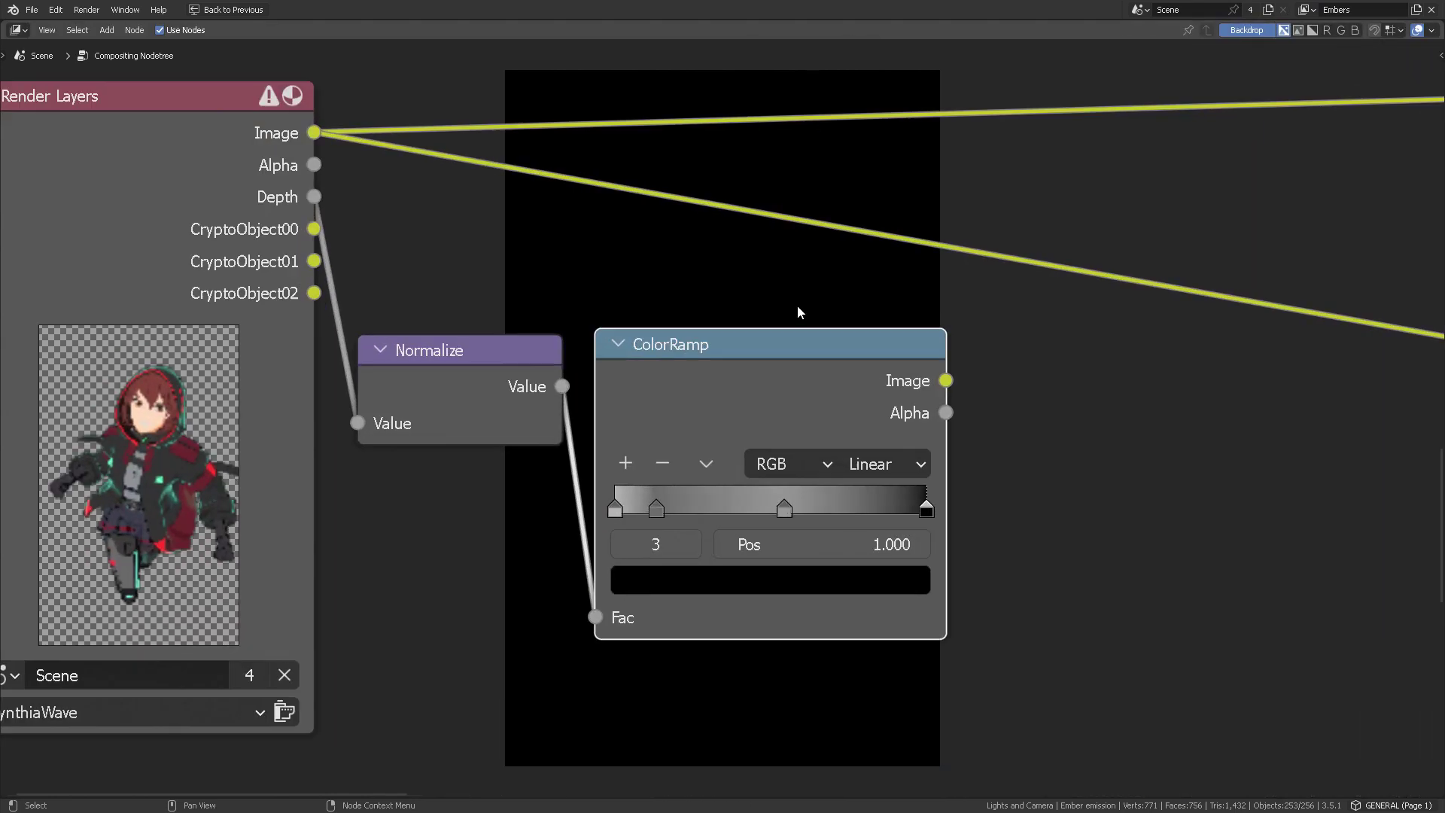
pyautogui.scroll(1, 618, 493)
# Step: Examine the positions of the ColorRamp's first three stops and the HSV colour values of the second and third
pyautogui.click(575, 508)
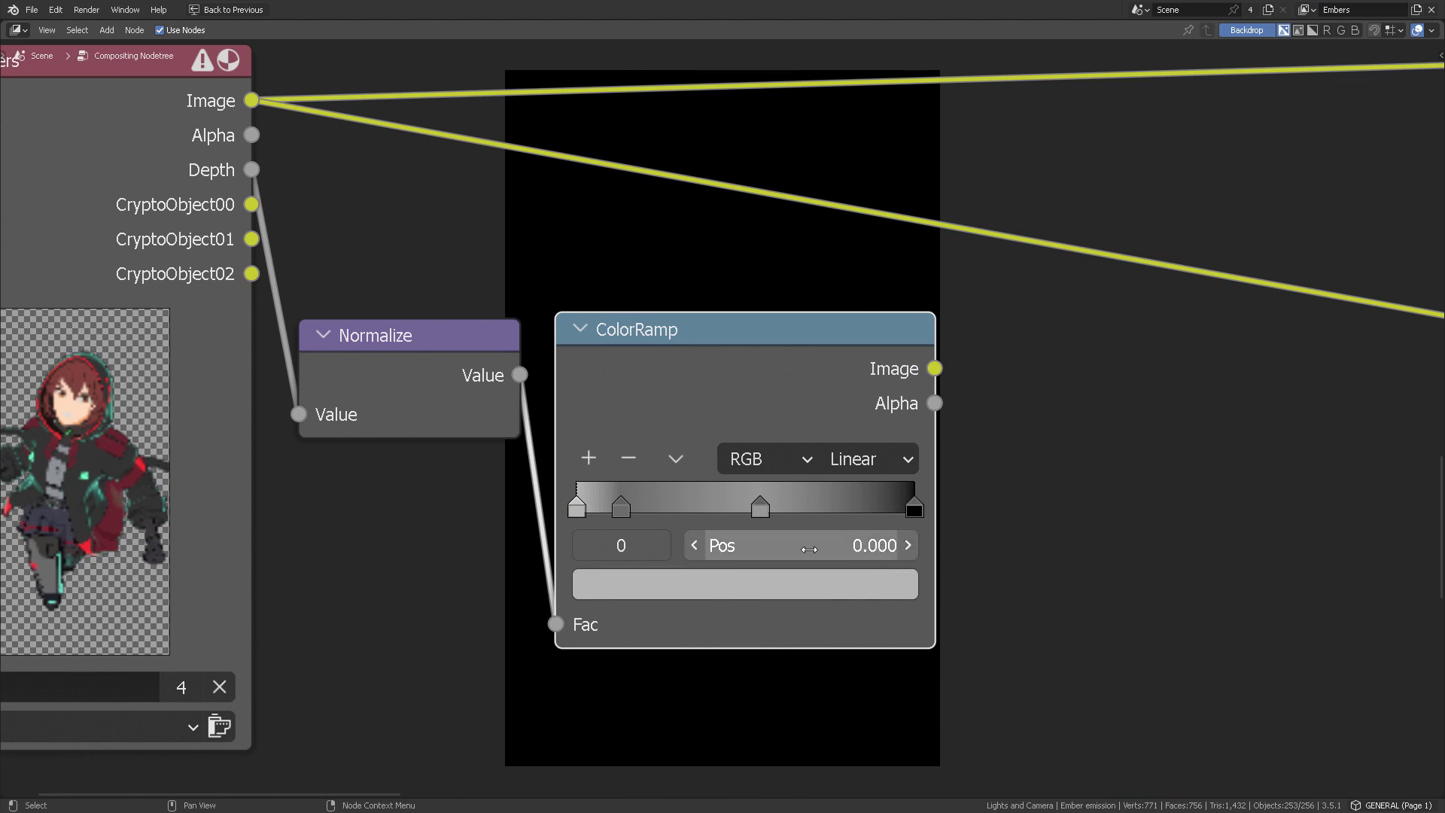
pyautogui.click(622, 507)
pyautogui.click(873, 546)
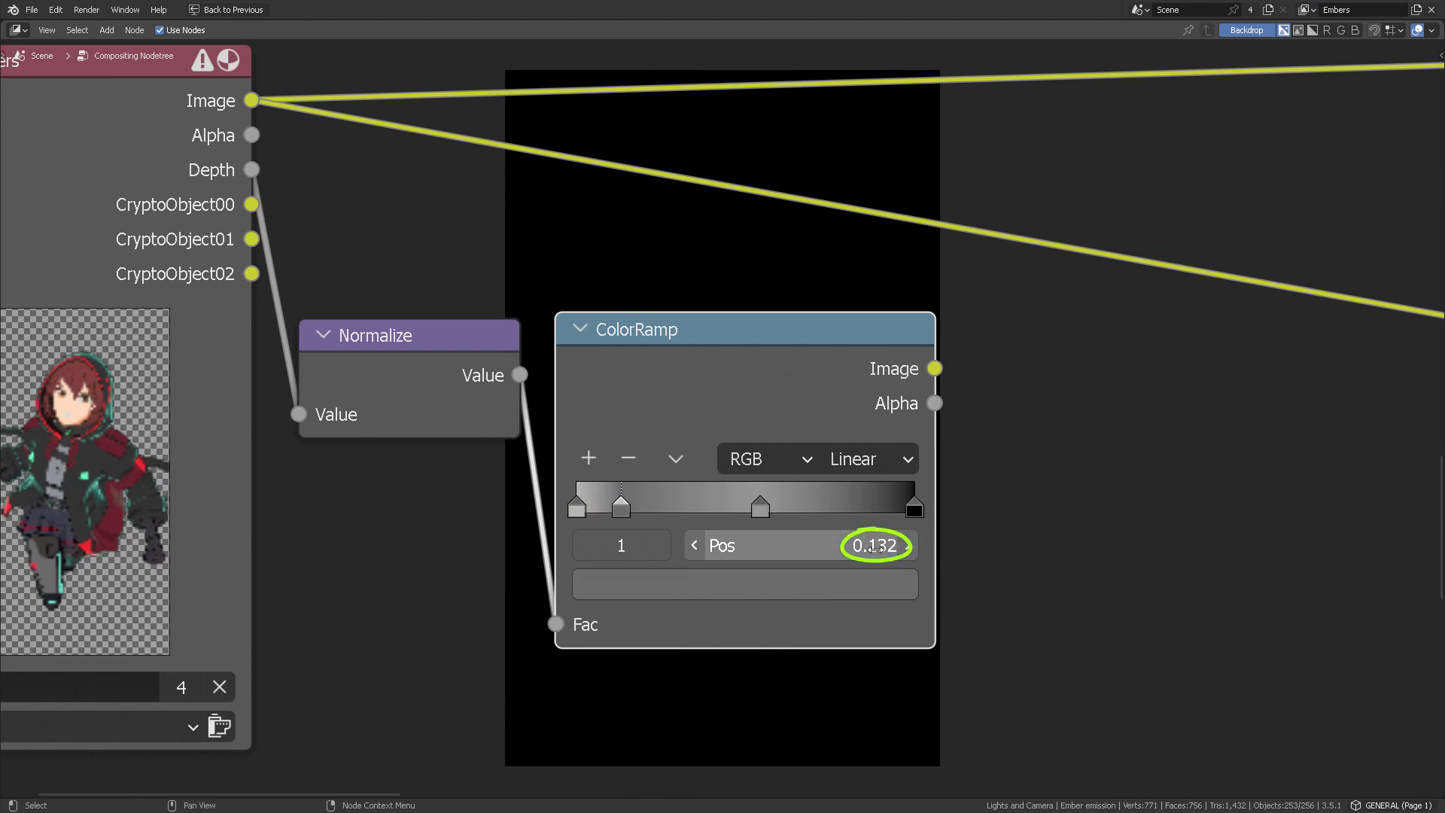
pyautogui.click(855, 584)
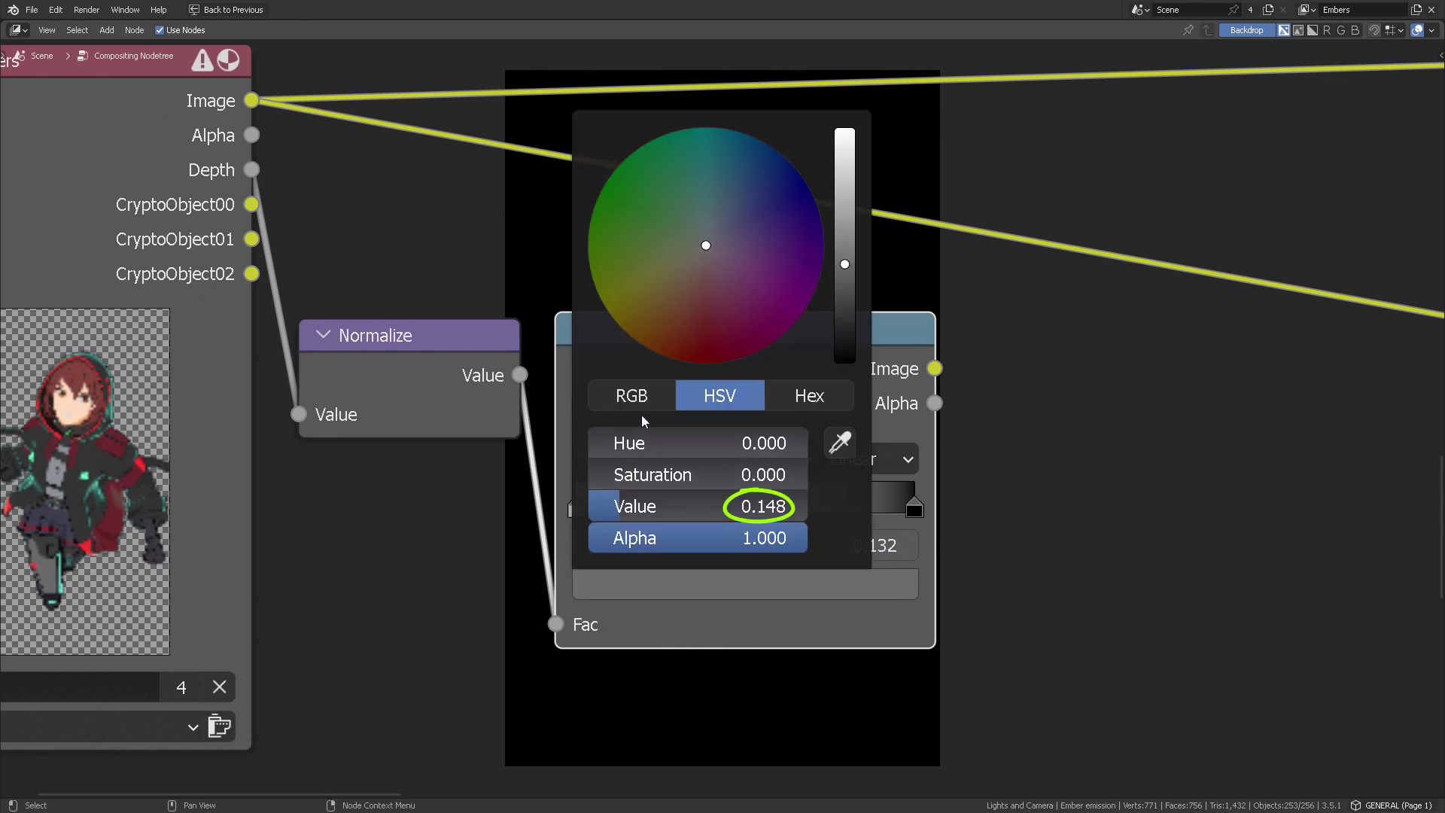
pyautogui.click(762, 508)
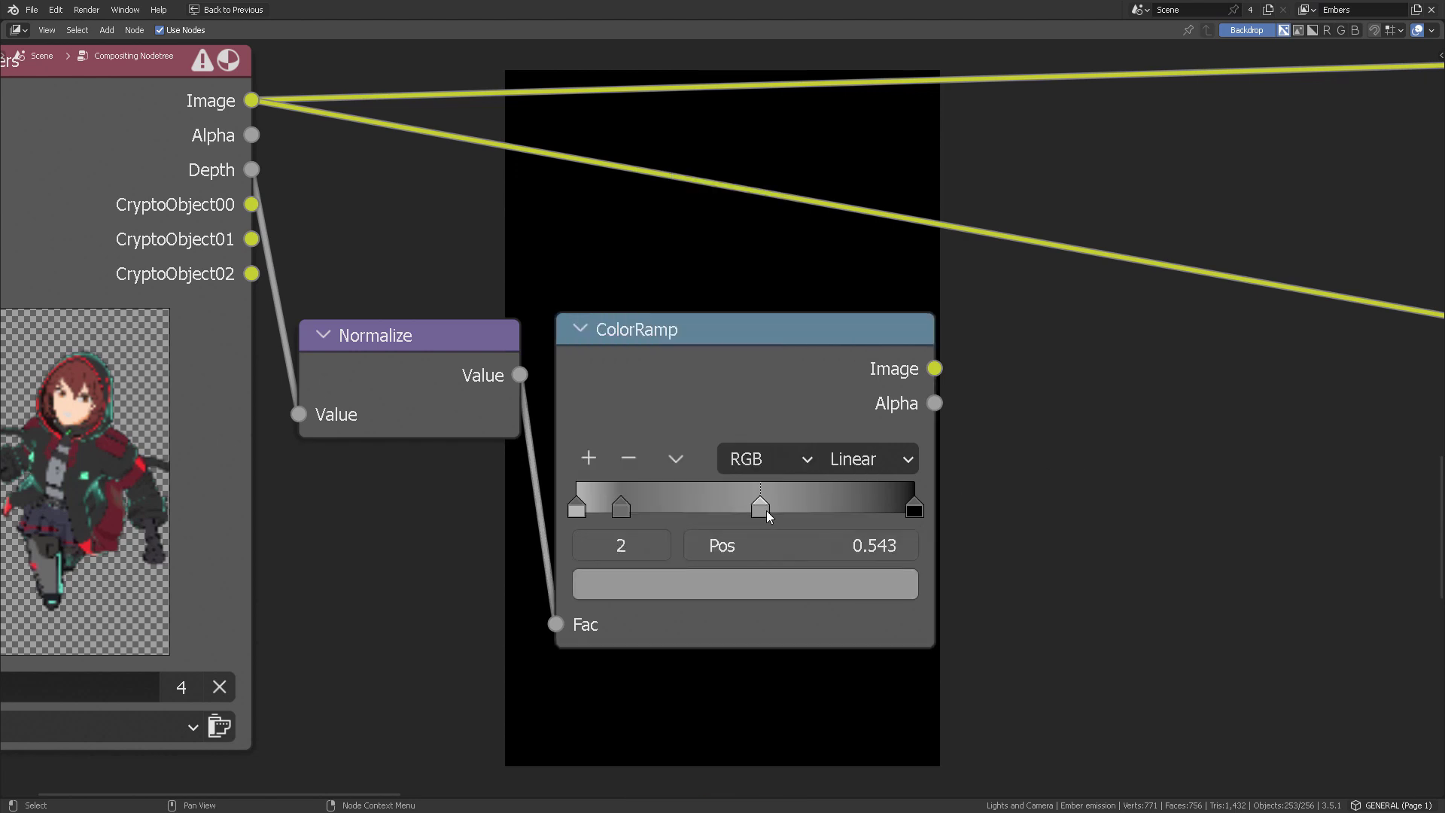
pyautogui.click(848, 592)
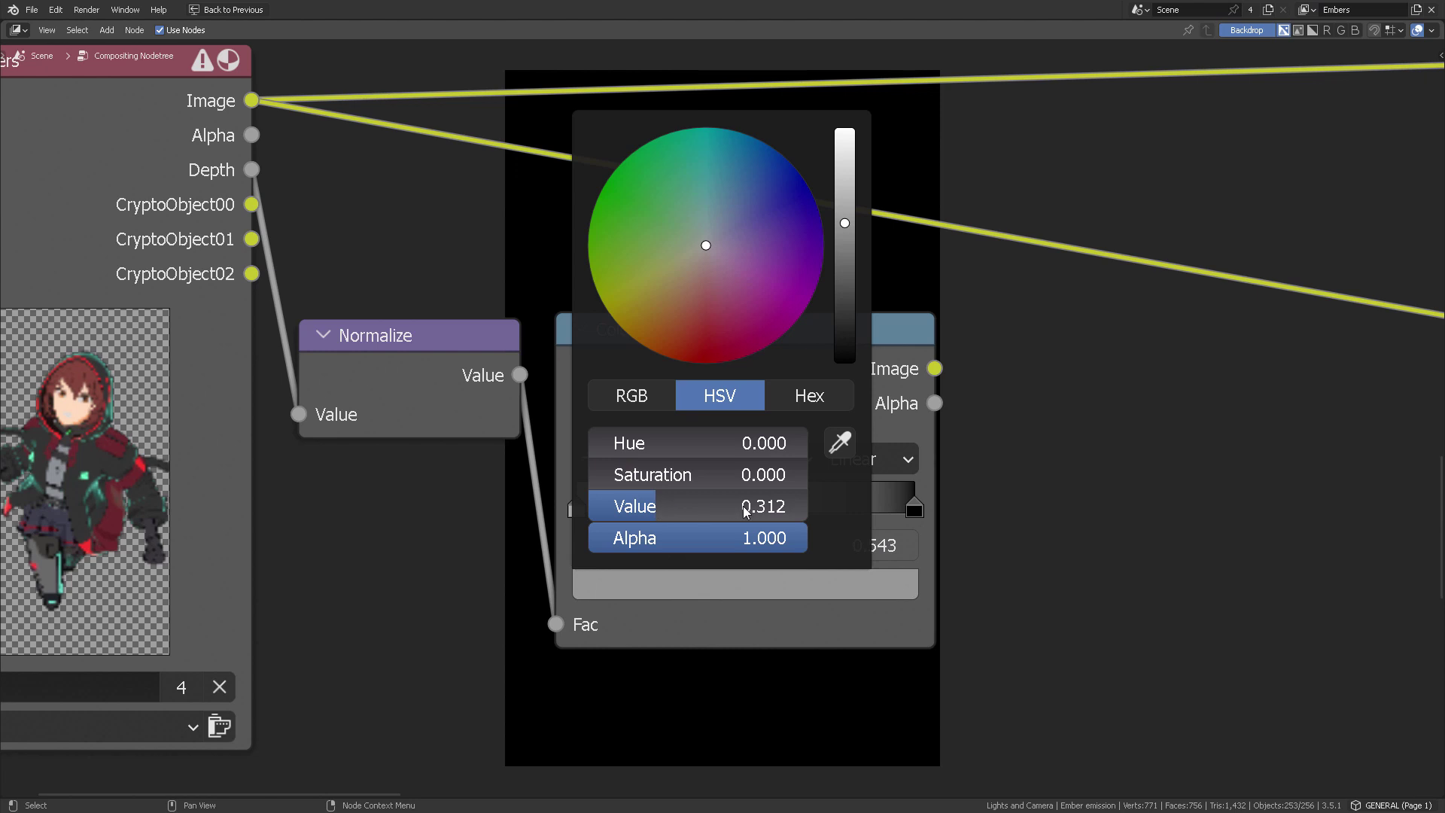
# Step: Examine the position and colour of the ColorRamp's last stop
pyautogui.click(915, 509)
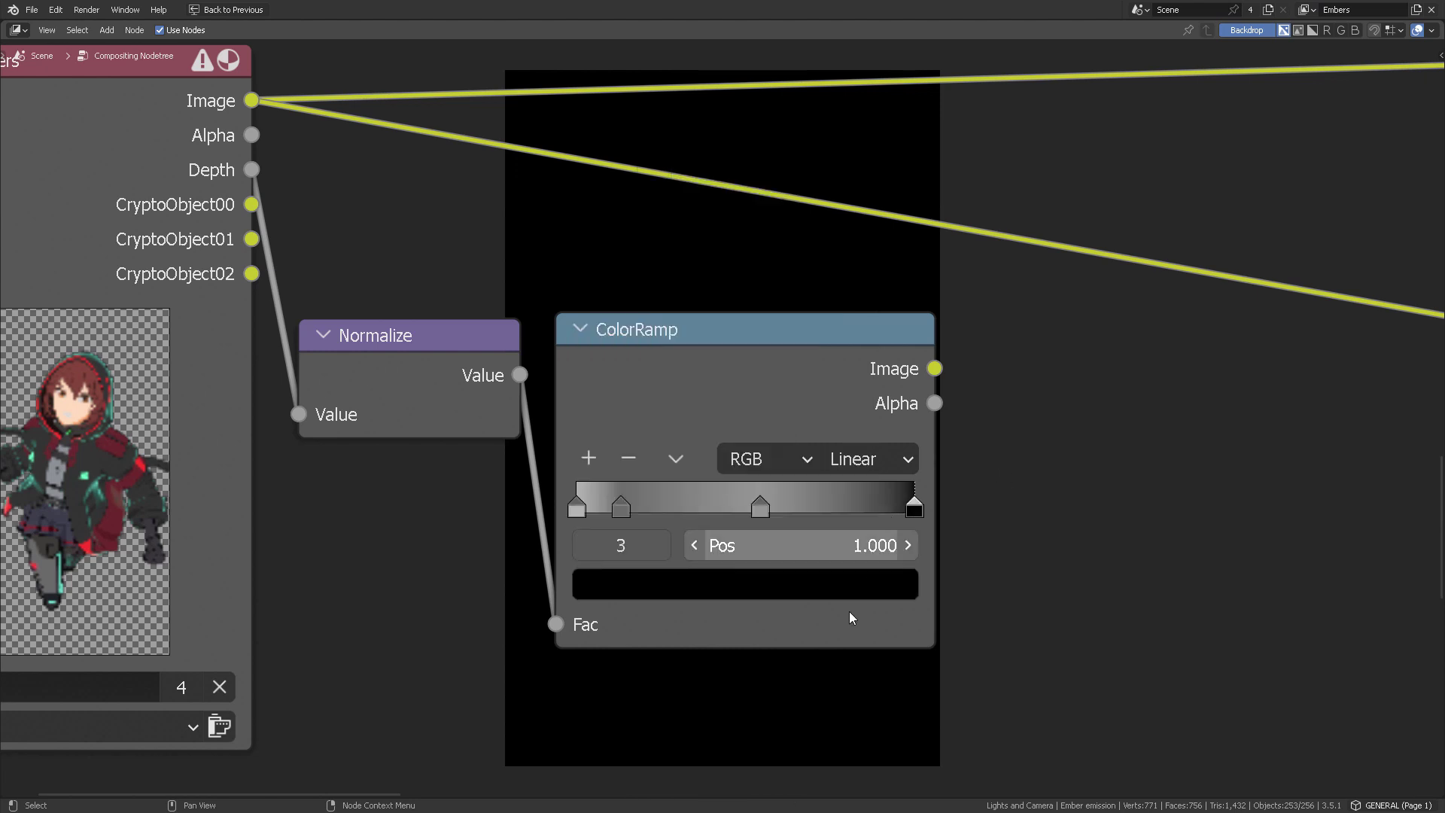
pyautogui.click(847, 584)
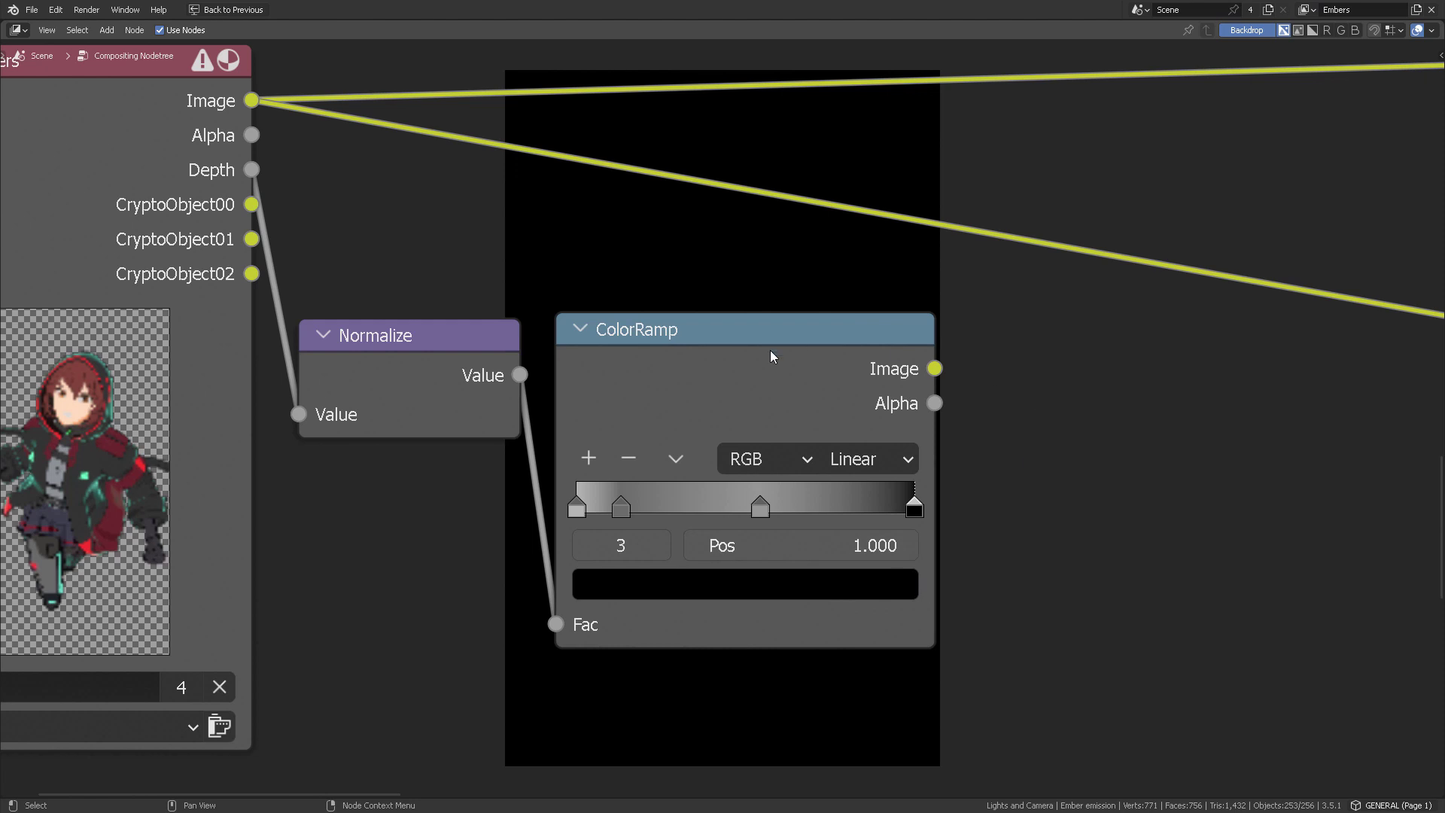
# Step: Connect the ColorRamp's Image output to the viewer to preview the depth map in the compositor backdrop
pyautogui.keyDown('ctrl'); pyautogui.keyDown('shift'); pyautogui.click(770, 351); pyautogui.keyUp('shift'); pyautogui.keyUp('ctrl')
pyautogui.scroll(-3, 858, 229)
pyautogui.moveTo(844, 281); pyautogui.dragTo(888, 527, button='middle')
pyautogui.scroll(-4, 851, 376)
pyautogui.moveTo(873, 290); pyautogui.dragTo(878, 443, button='middle')
pyautogui.scroll(-1, 856, 417)
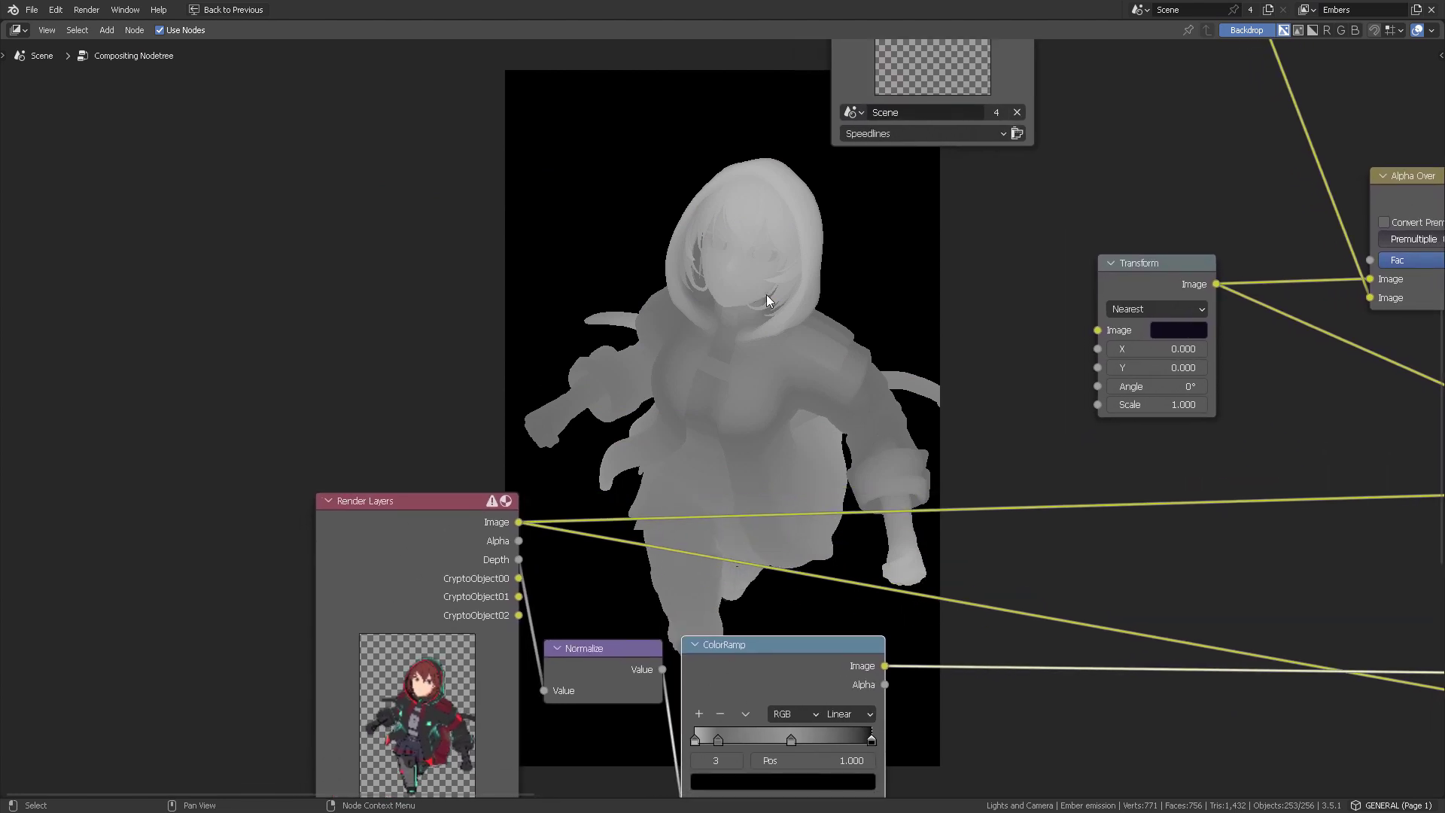
pyautogui.moveTo(853, 373); pyautogui.dragTo(810, 276, button='middle')
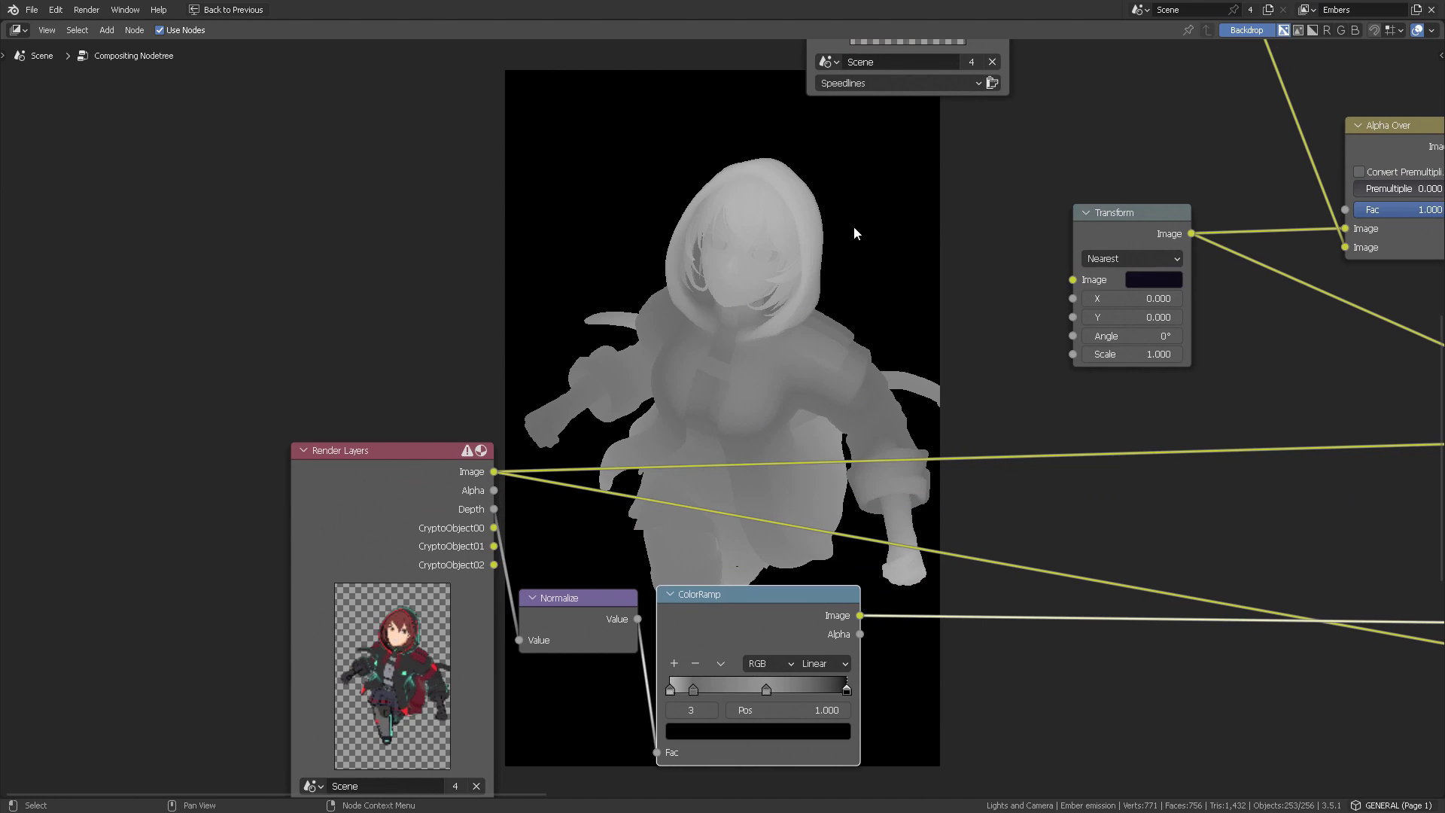
# Step: Check that the Image Editor is set to display the Viewer Node image, and return to the maximized node editor
pyautogui.hotkey('ctrl', 'space')
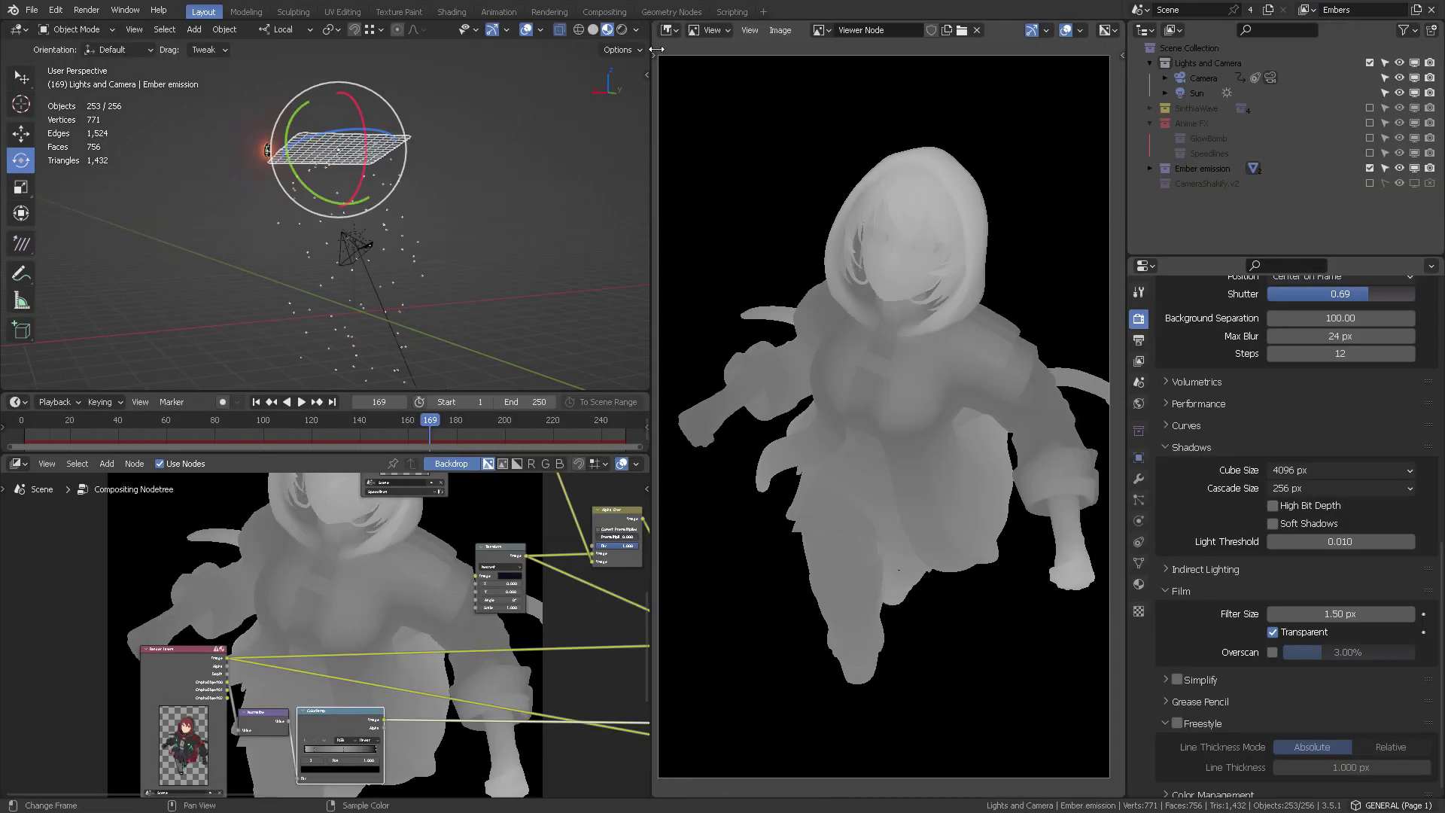
pyautogui.click(667, 30)
pyautogui.click(713, 88)
pyautogui.click(820, 30)
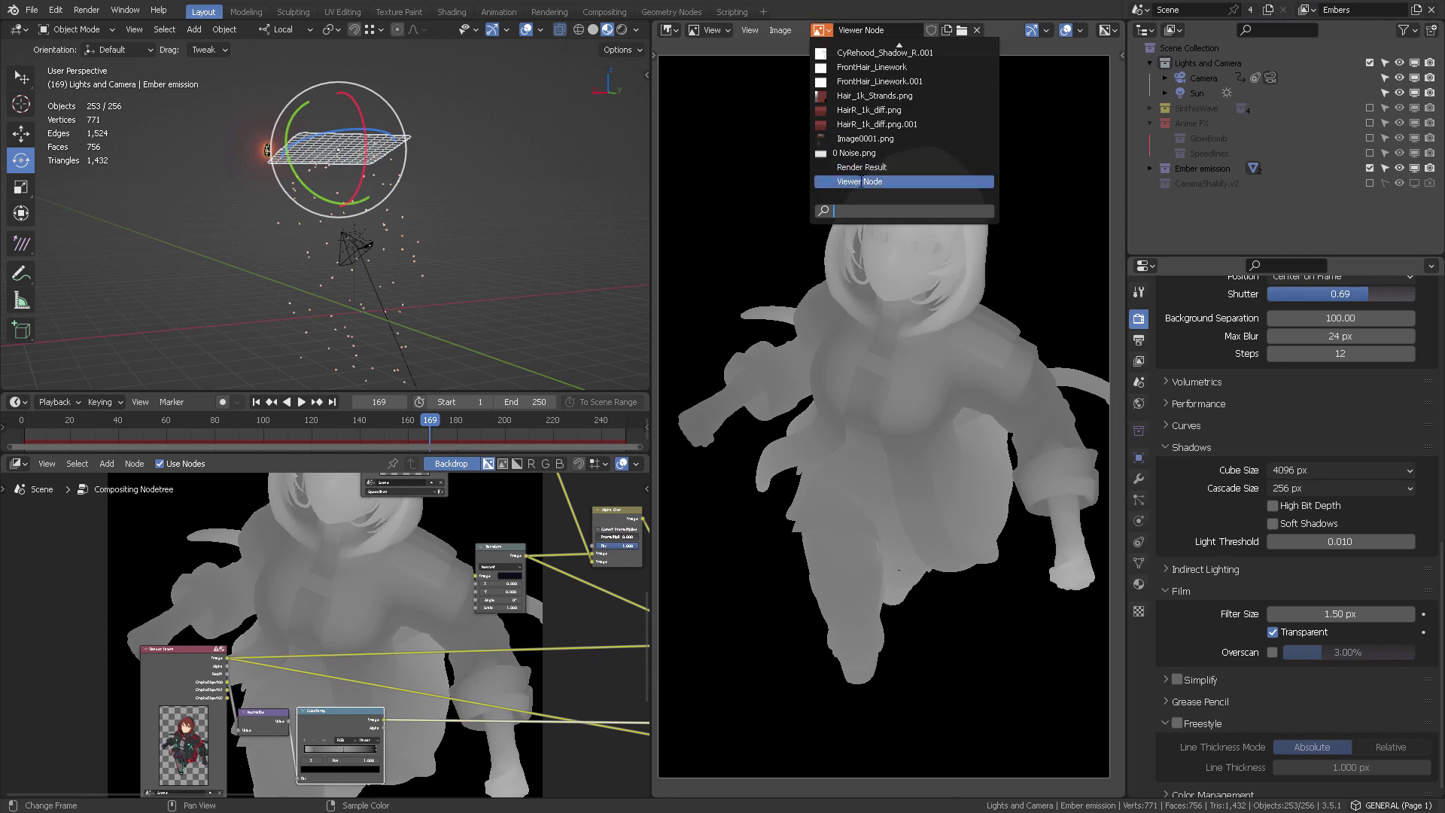
pyautogui.click(861, 181)
pyautogui.hotkey('ctrl', 'space')
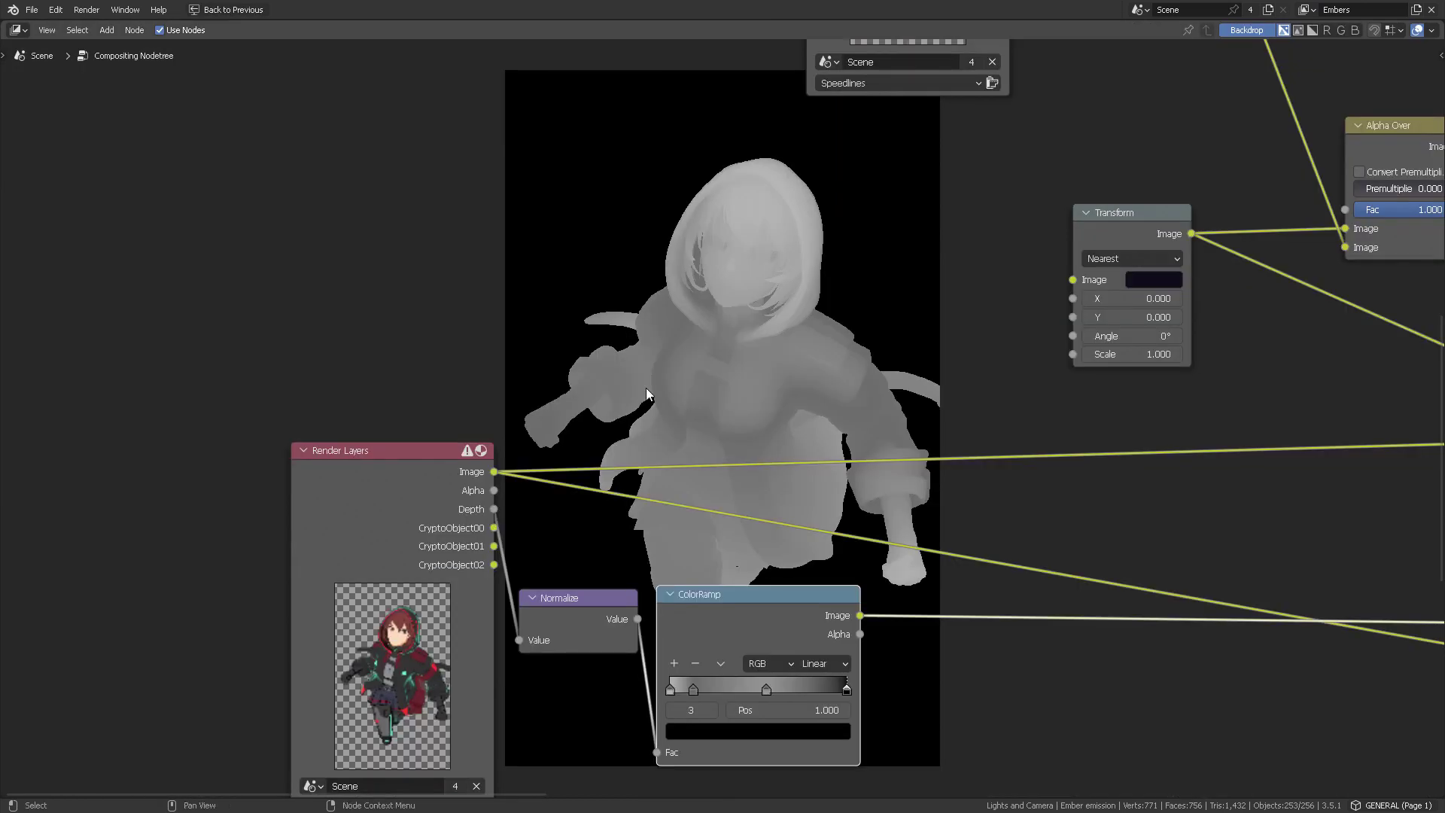
# Step: Check that the node editor is set to Compositor and cycle the viewer link through the ColorRamp's Alpha output back to Image
pyautogui.scroll(-2, 672, 337)
pyautogui.click(17, 30)
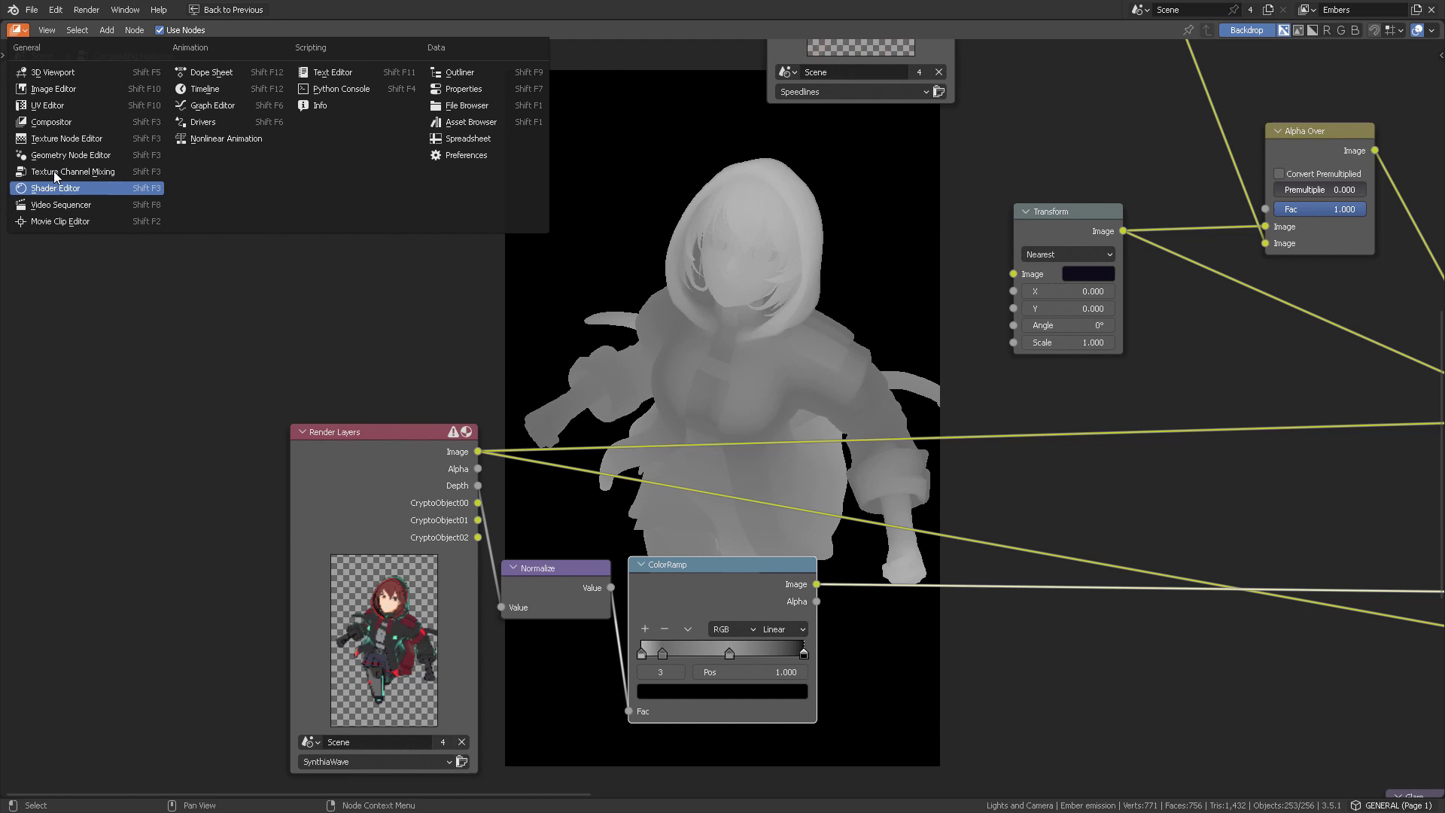
pyautogui.click(66, 122)
pyautogui.moveTo(719, 559); pyautogui.dragTo(621, 472, button='middle')
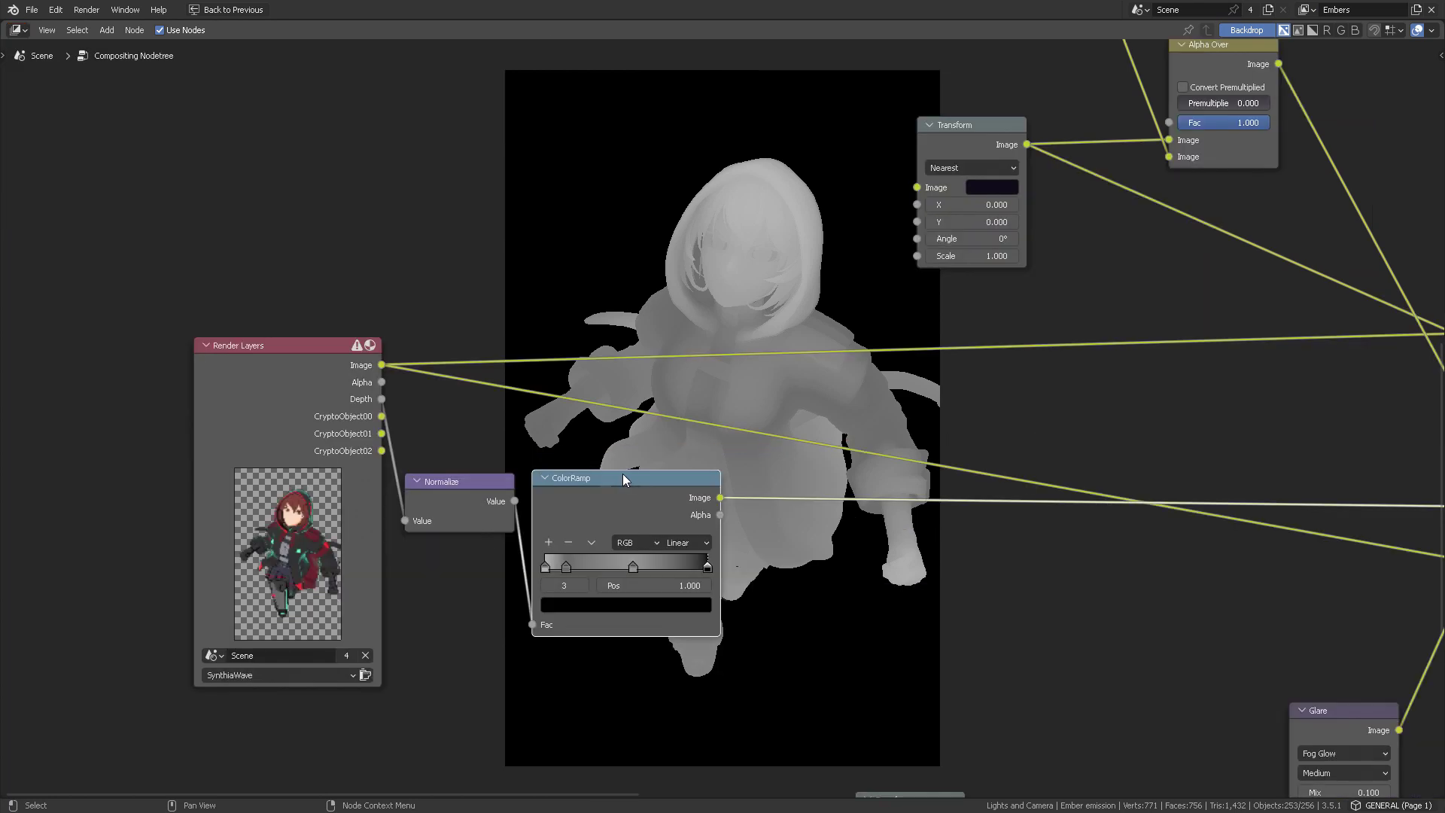
pyautogui.keyDown('ctrl'); pyautogui.keyDown('shift'); pyautogui.click(634, 492); pyautogui.keyUp('shift'); pyautogui.keyUp('ctrl')
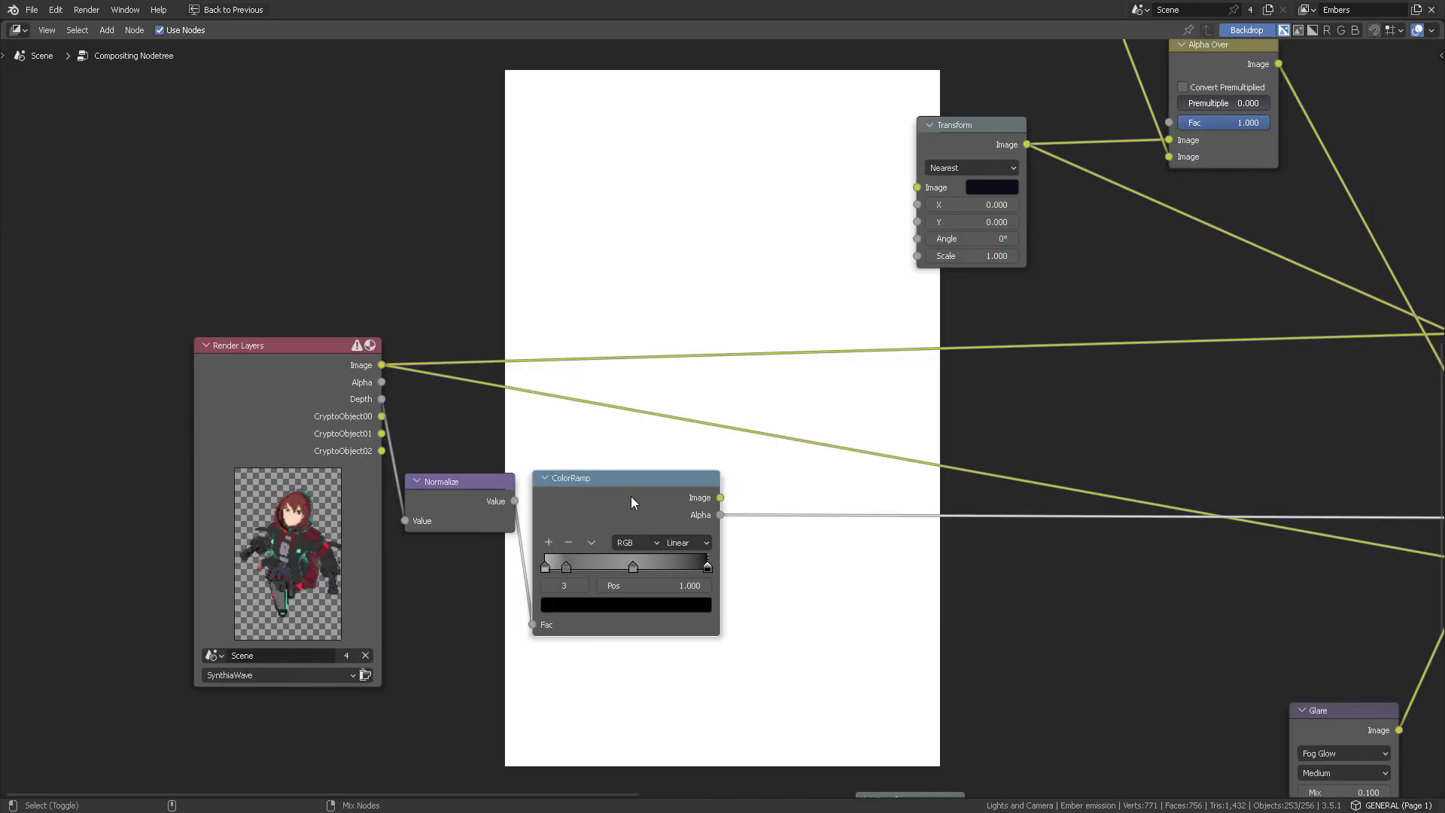
pyautogui.keyDown('ctrl'); pyautogui.keyDown('shift'); pyautogui.click(640, 488); pyautogui.keyUp('shift'); pyautogui.keyUp('ctrl')
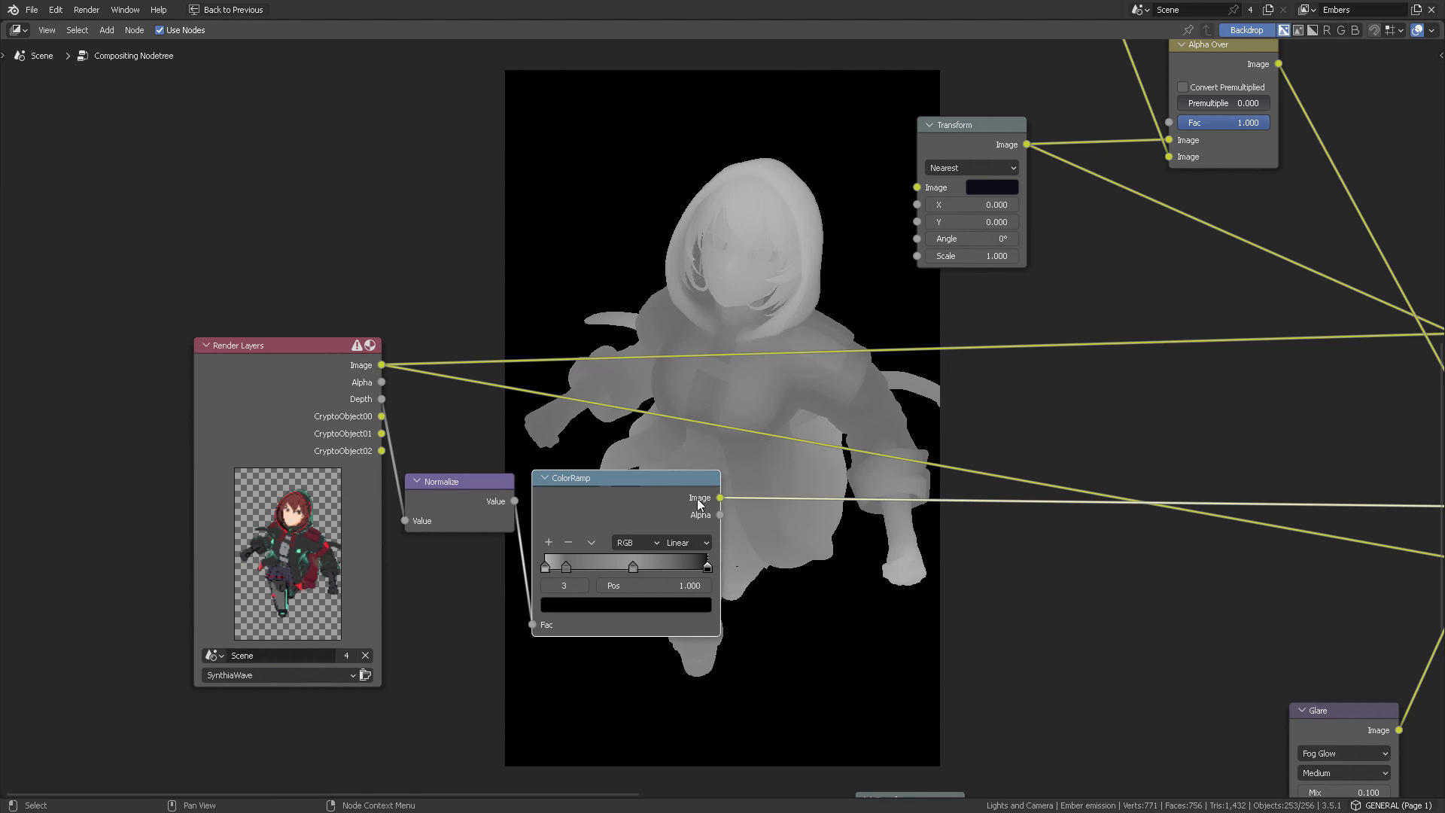
# Step: Restore the full workspace, choose Viewer Node in the Image Editor and open the commands for saving the image
pyautogui.hotkey('ctrl', 'space')
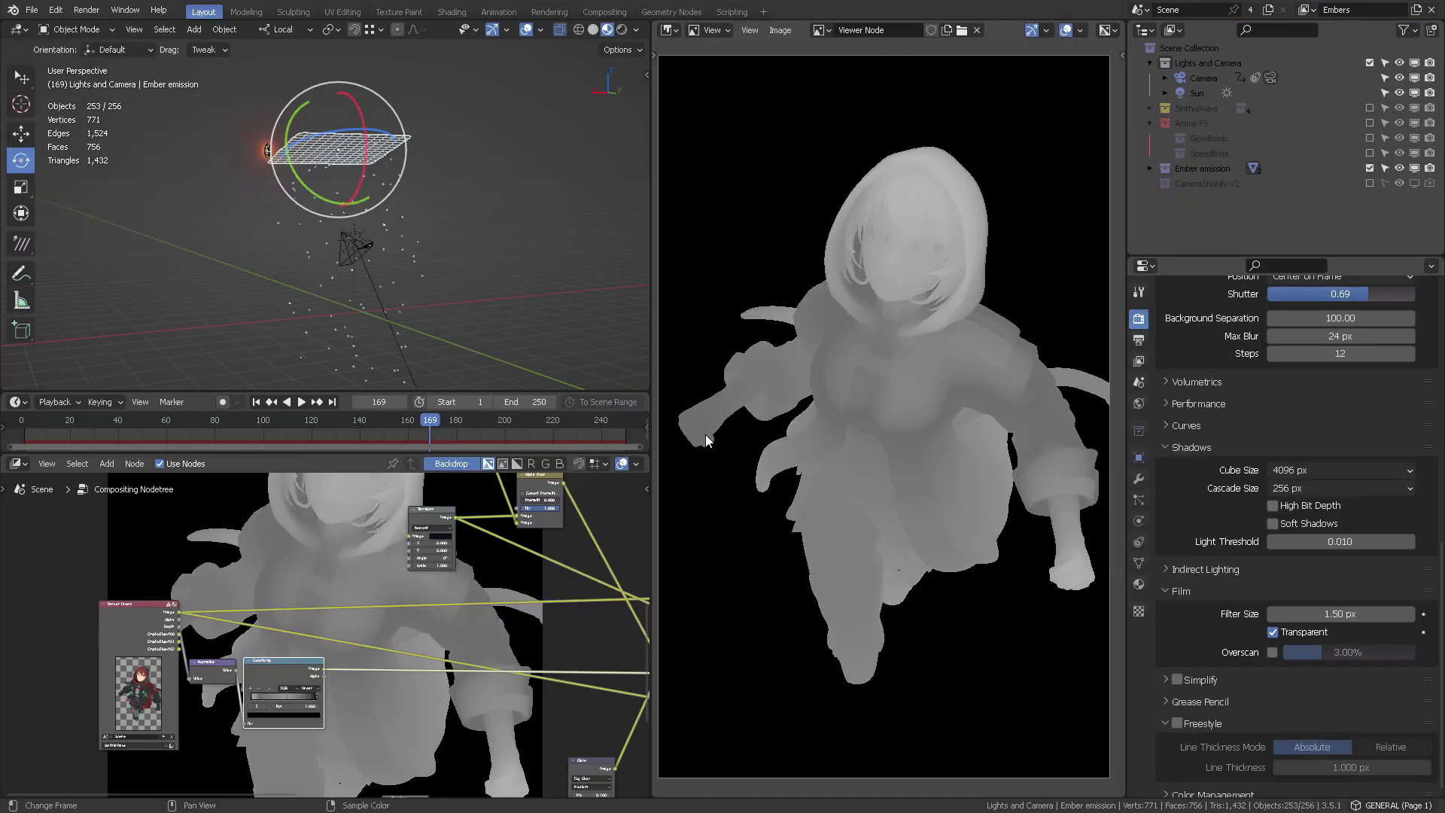
pyautogui.click(828, 34)
pyautogui.click(863, 194)
pyautogui.click(674, 34)
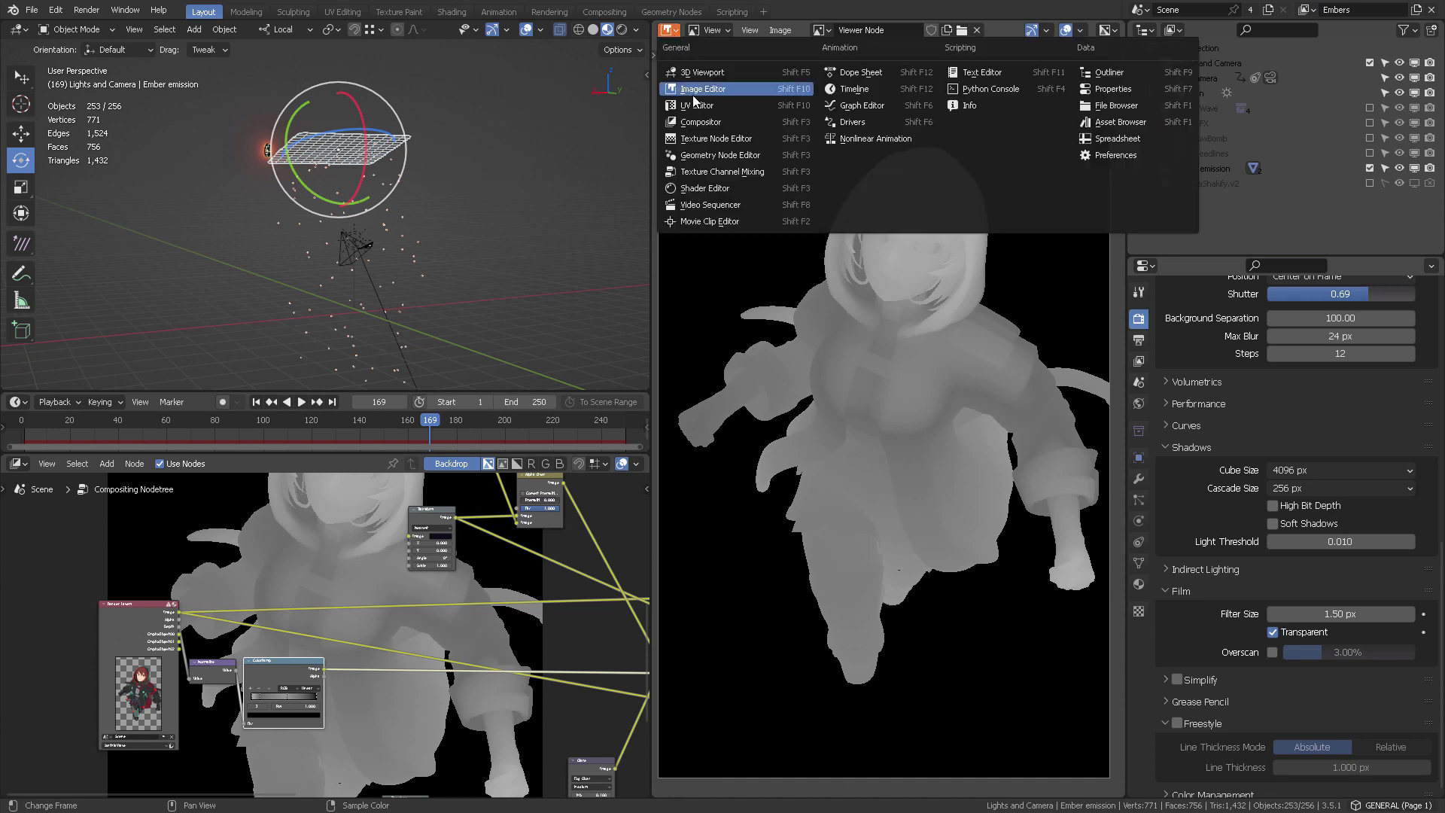
pyautogui.click(692, 93)
pyautogui.click(779, 33)
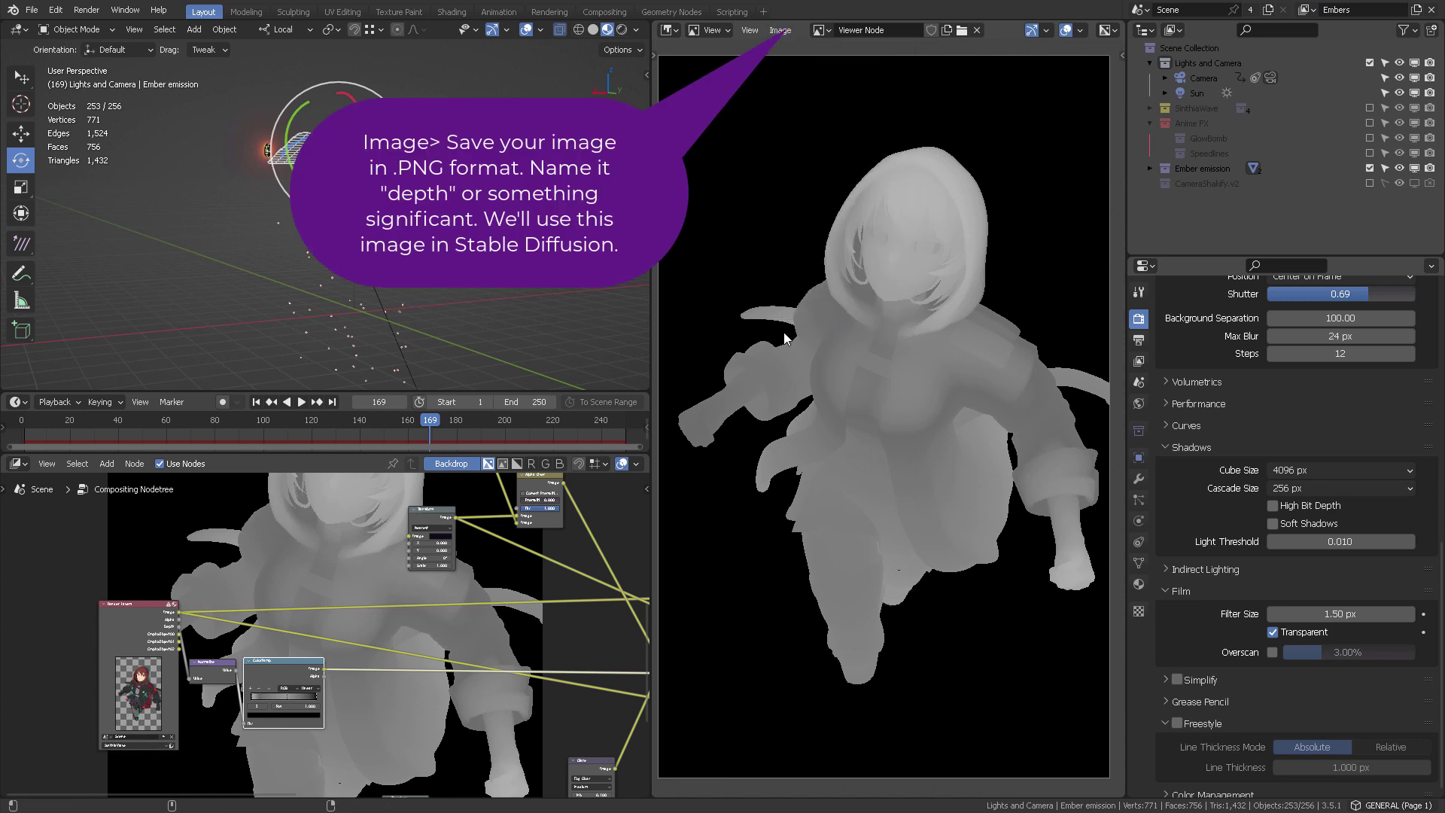
# Step: Glance at the Stable Diffusion web UI, return to Blender and display the Render Result in the Image Editor
pyautogui.hotkey('alt', 'Tab')
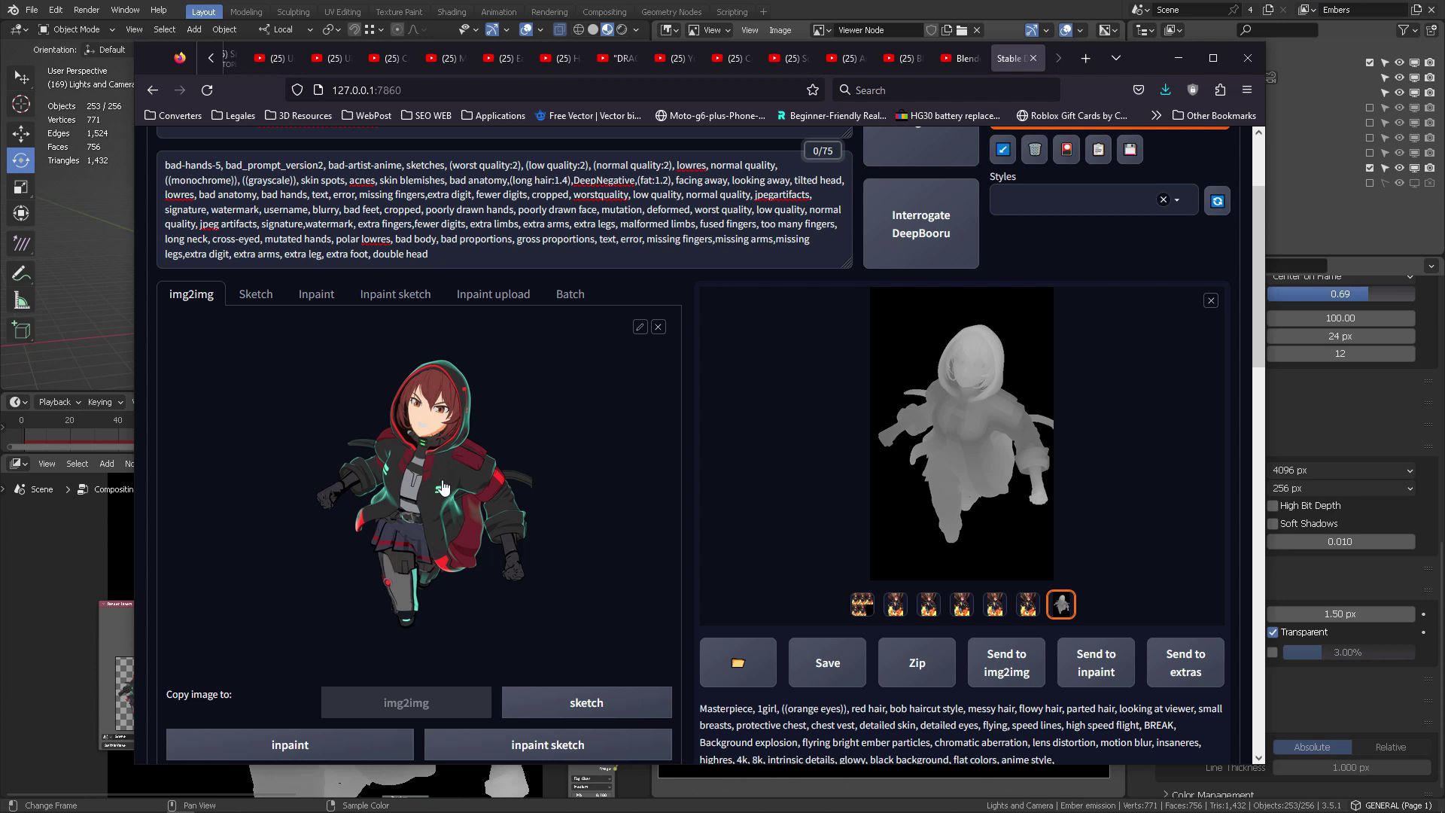
pyautogui.click(918, 7)
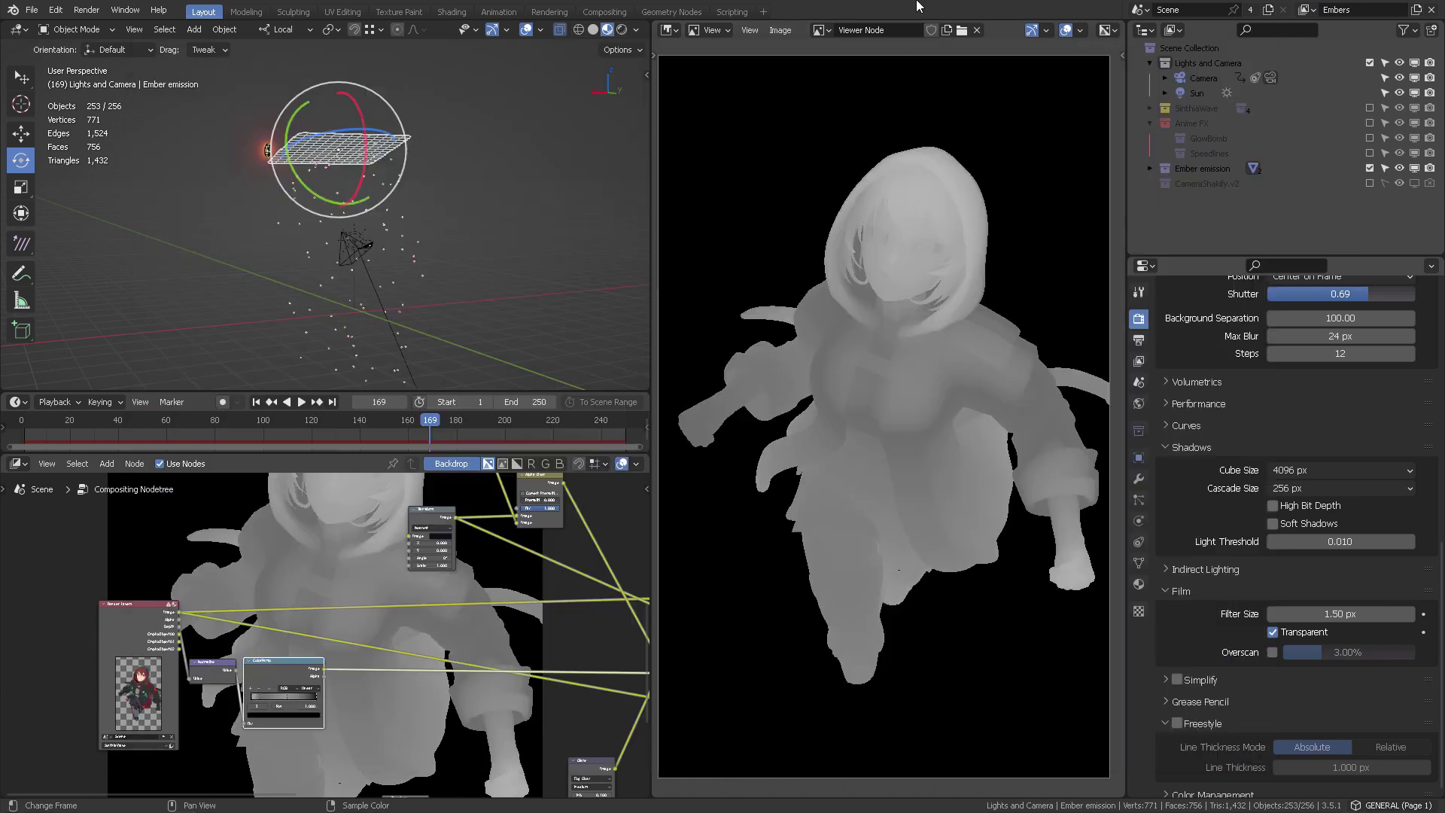
pyautogui.click(819, 30)
pyautogui.click(866, 166)
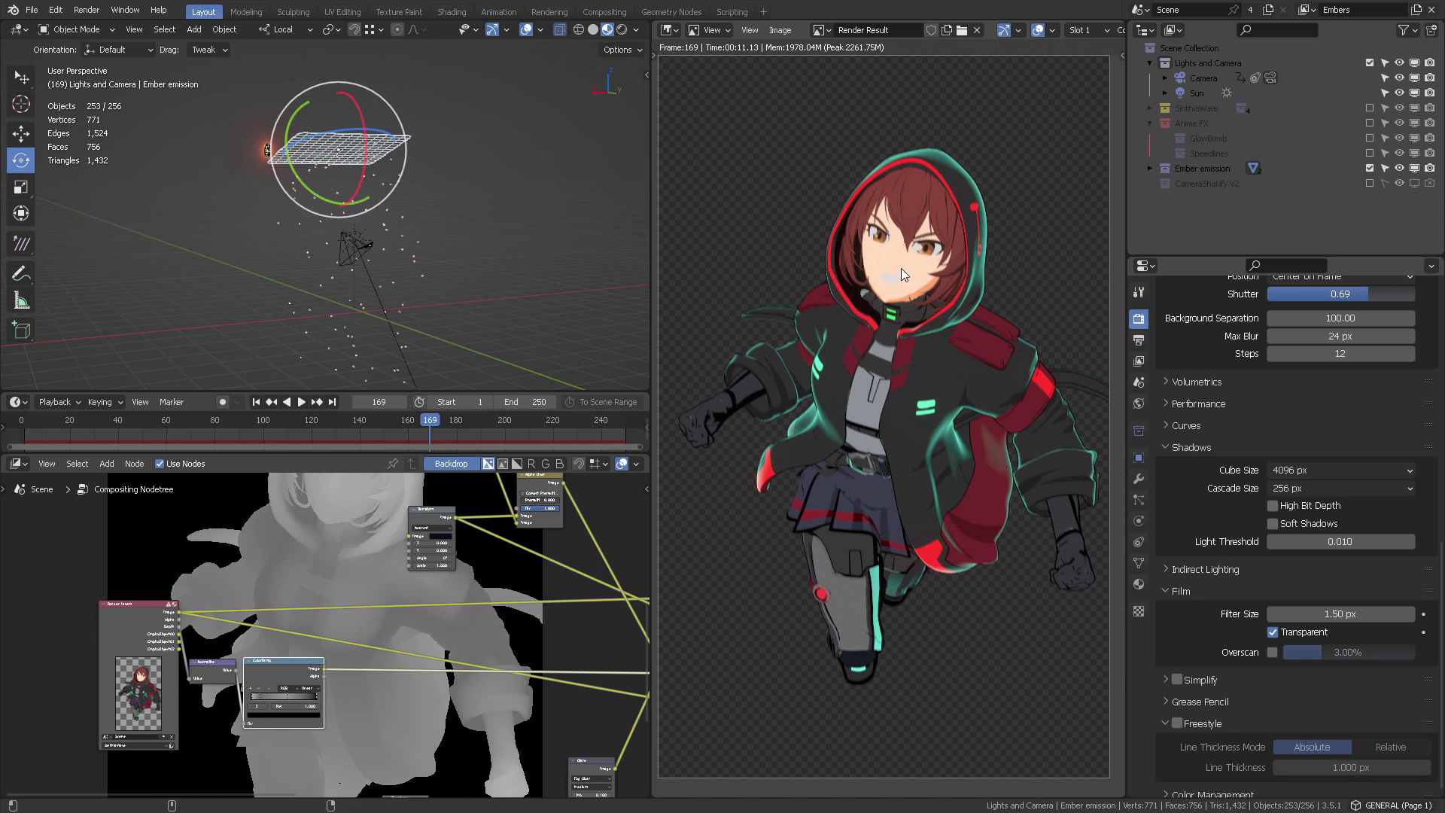
# Step: Switch to the Stable Diffusion web UI in the browser and review the img2img checkpoint, prompts, input image and generation settings
pyautogui.hotkey('alt', 'Tab')
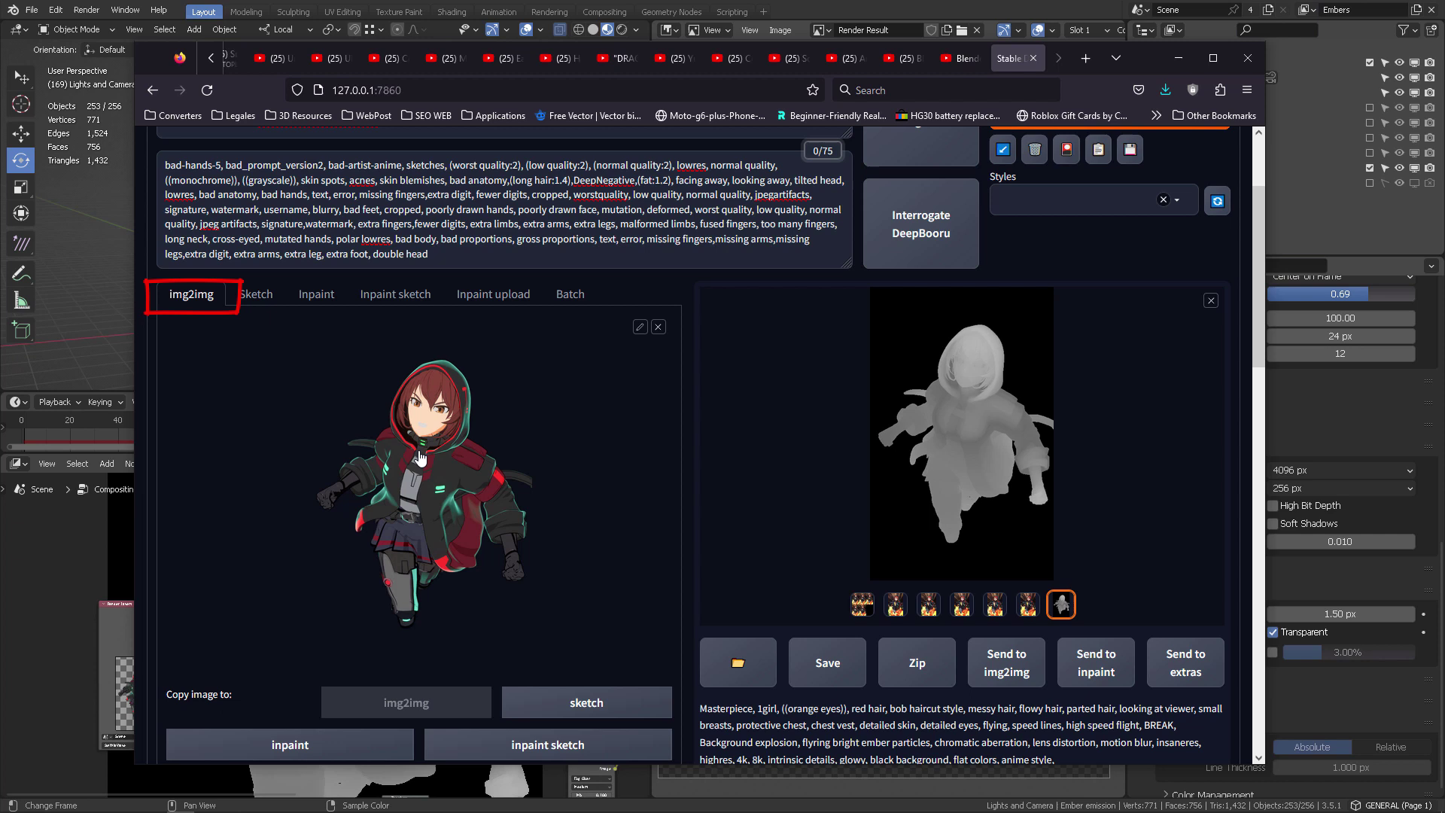
pyautogui.scroll(2, 347, 294)
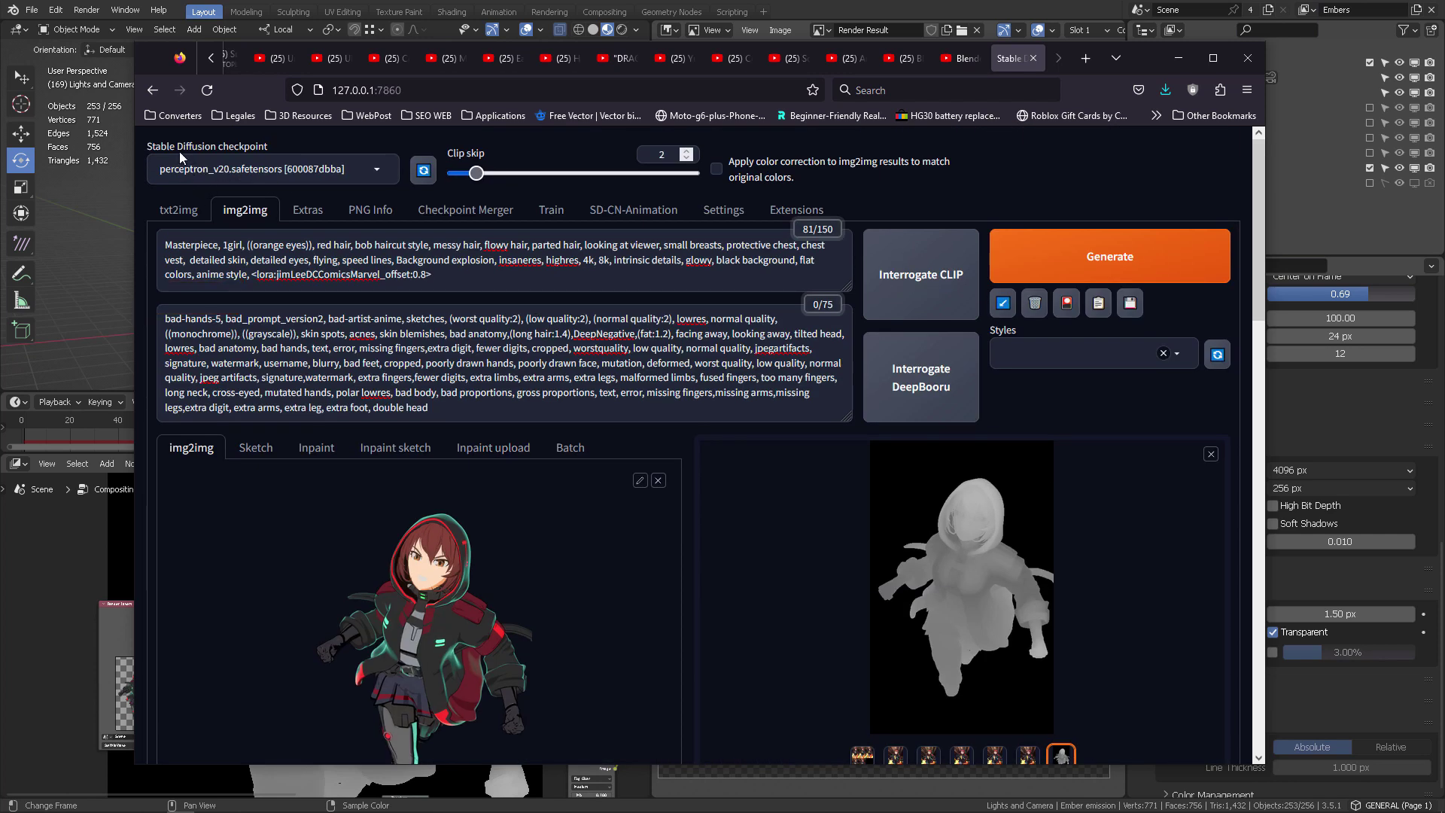
pyautogui.click(195, 170)
pyautogui.click(598, 245)
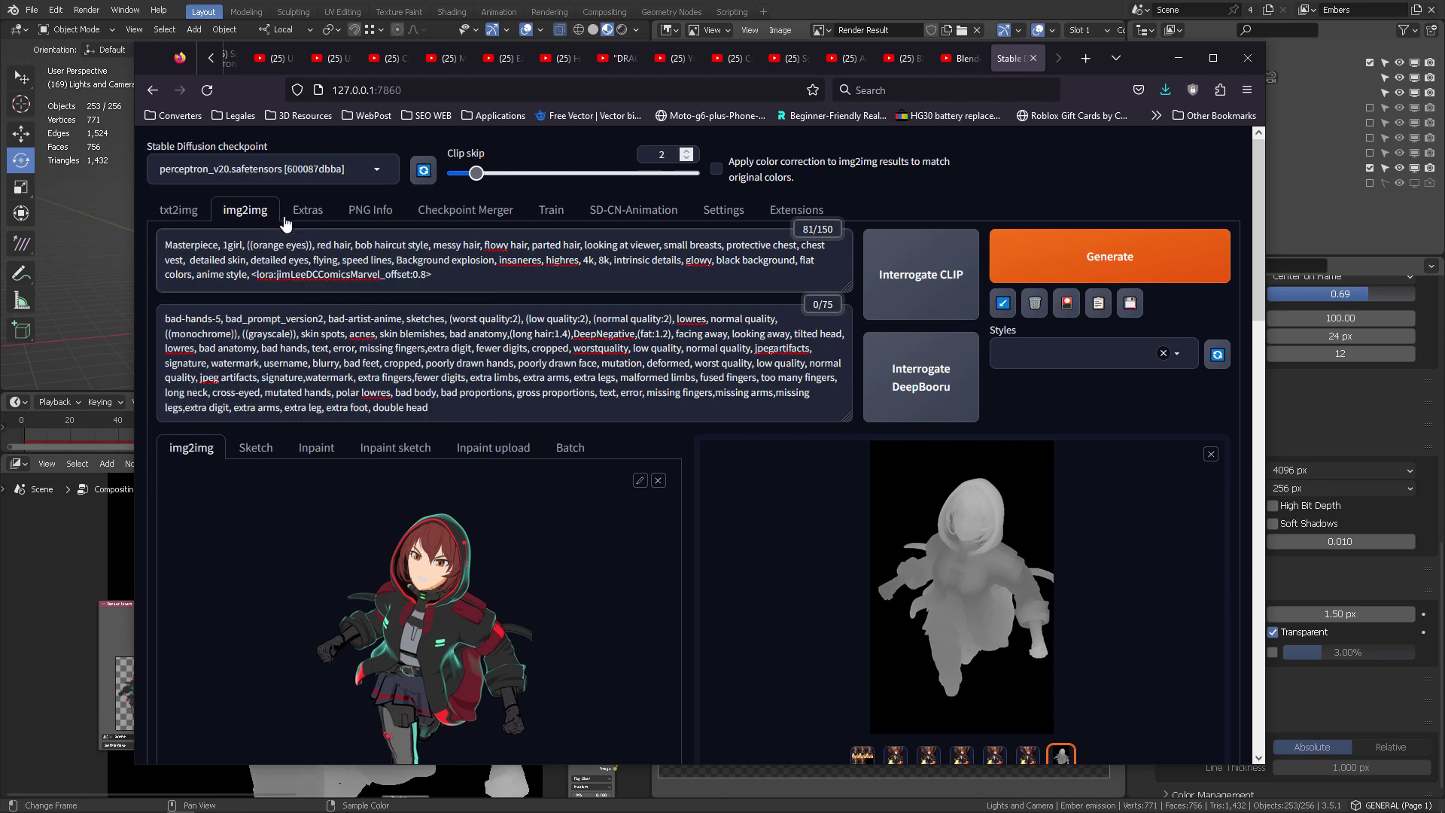
pyautogui.moveTo(451, 278); pyautogui.dragTo(479, 210)
pyautogui.scroll(-2, 539, 346)
pyautogui.scroll(-8, 539, 346)
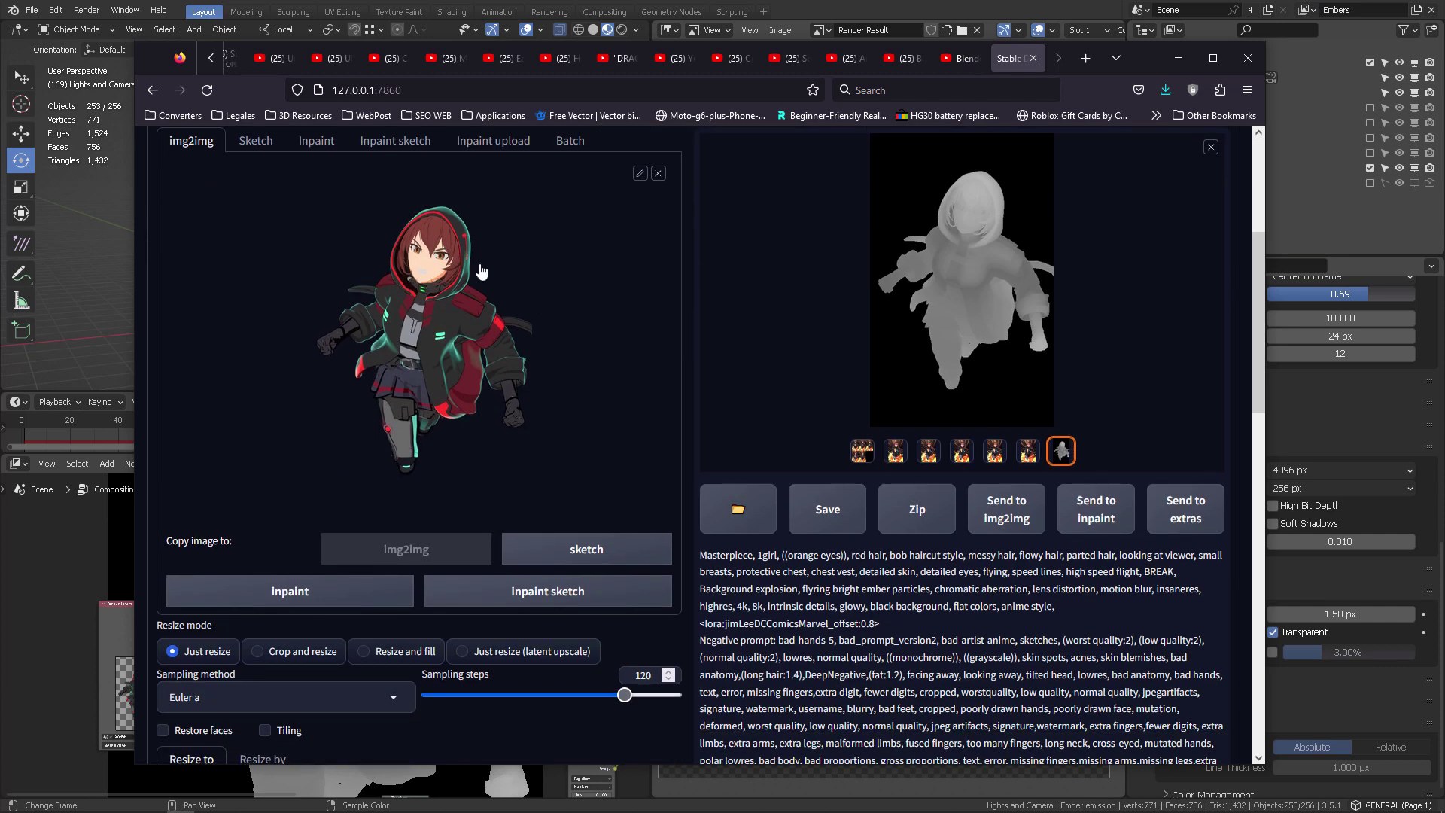
pyautogui.scroll(-2, 539, 361)
pyautogui.scroll(-10, 539, 362)
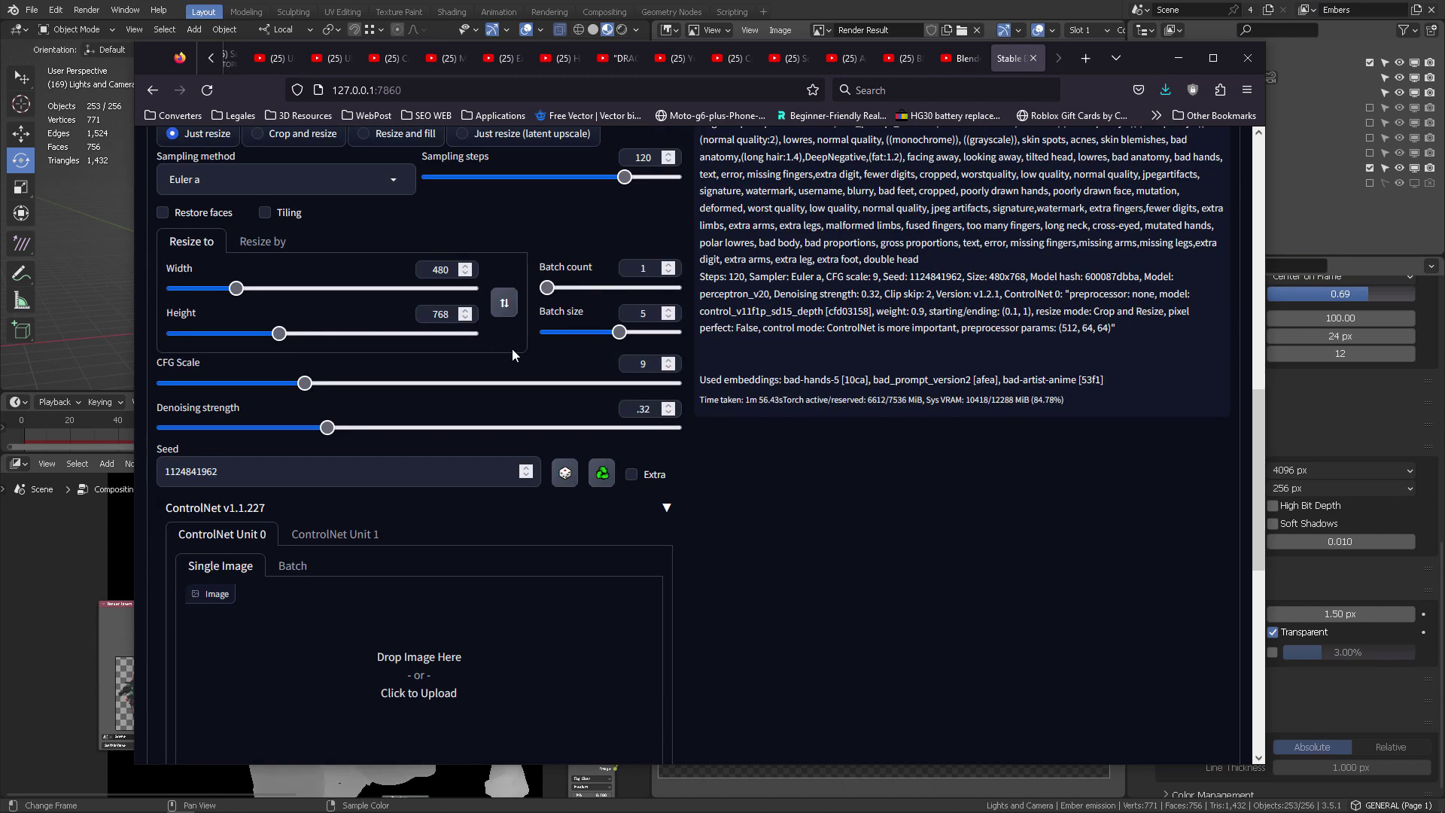
# Step: Expand the ControlNet settings and enable ControlNet Unit 0
pyautogui.click(667, 490)
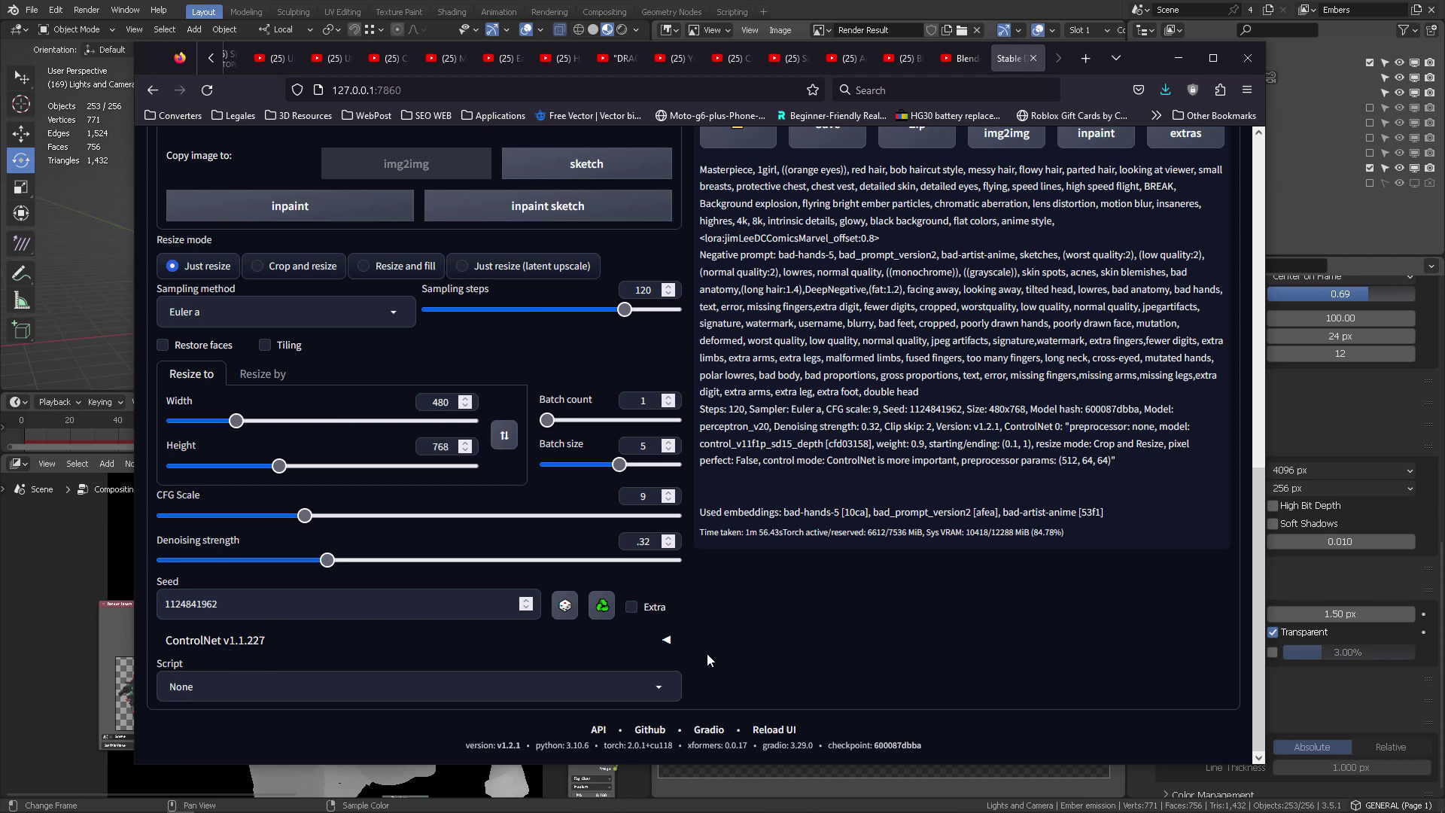
pyautogui.click(667, 645)
pyautogui.scroll(-10, 165, 539)
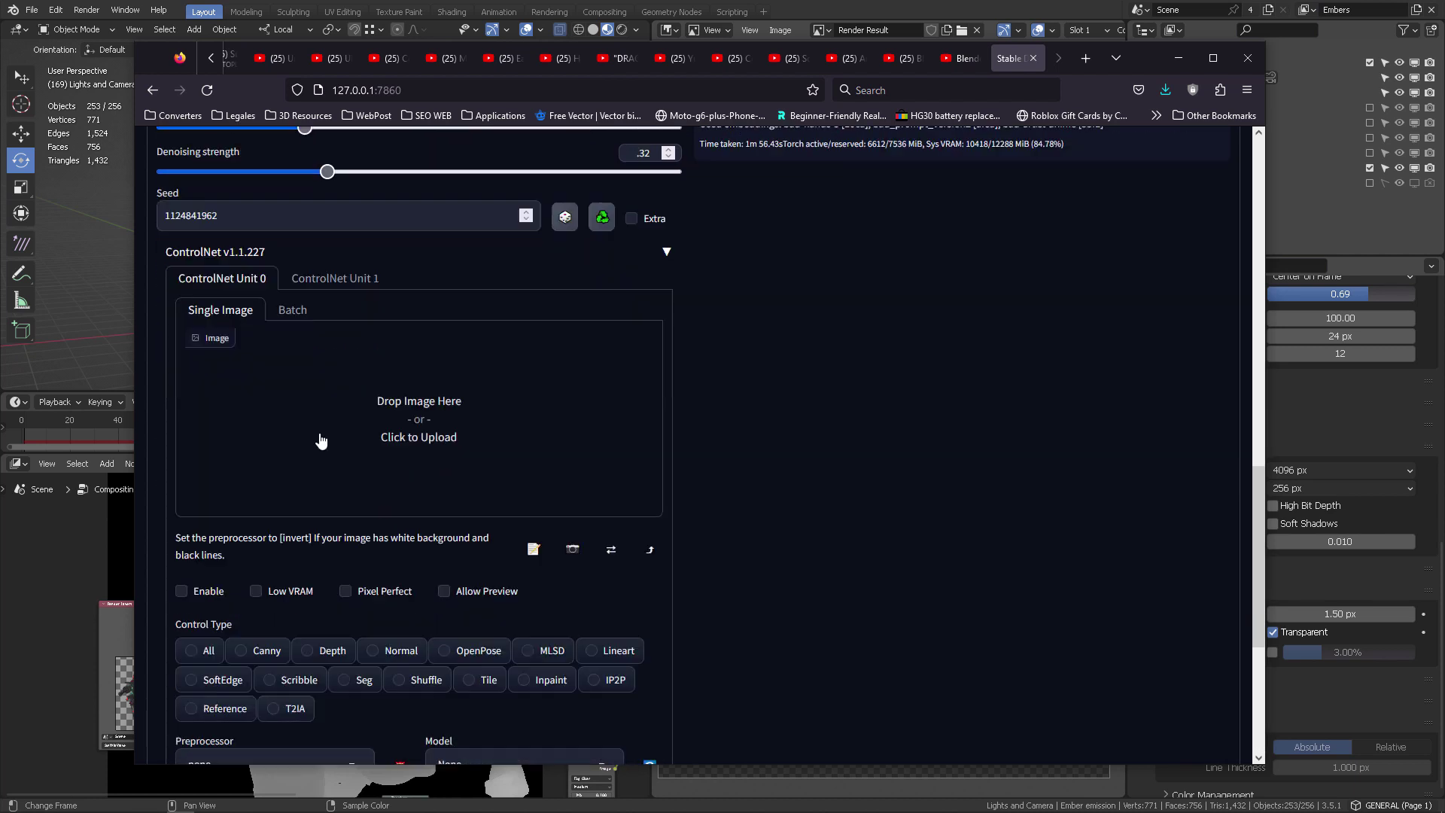
pyautogui.click(182, 519)
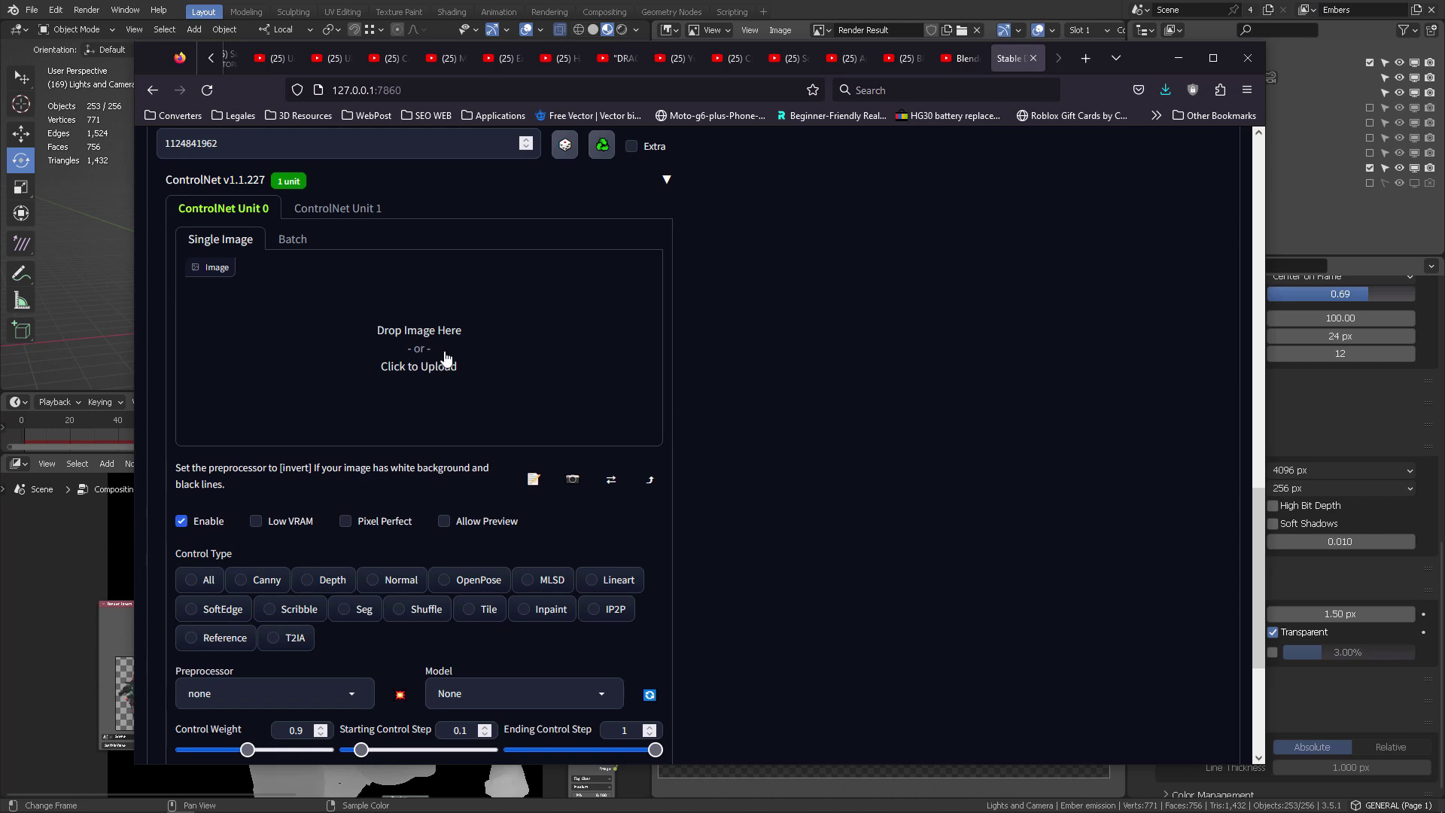
# Step: Upload Depth.png from the Desktop as the single image of ControlNet Unit 0
pyautogui.click(415, 350)
pyautogui.scroll(-2, 662, 271)
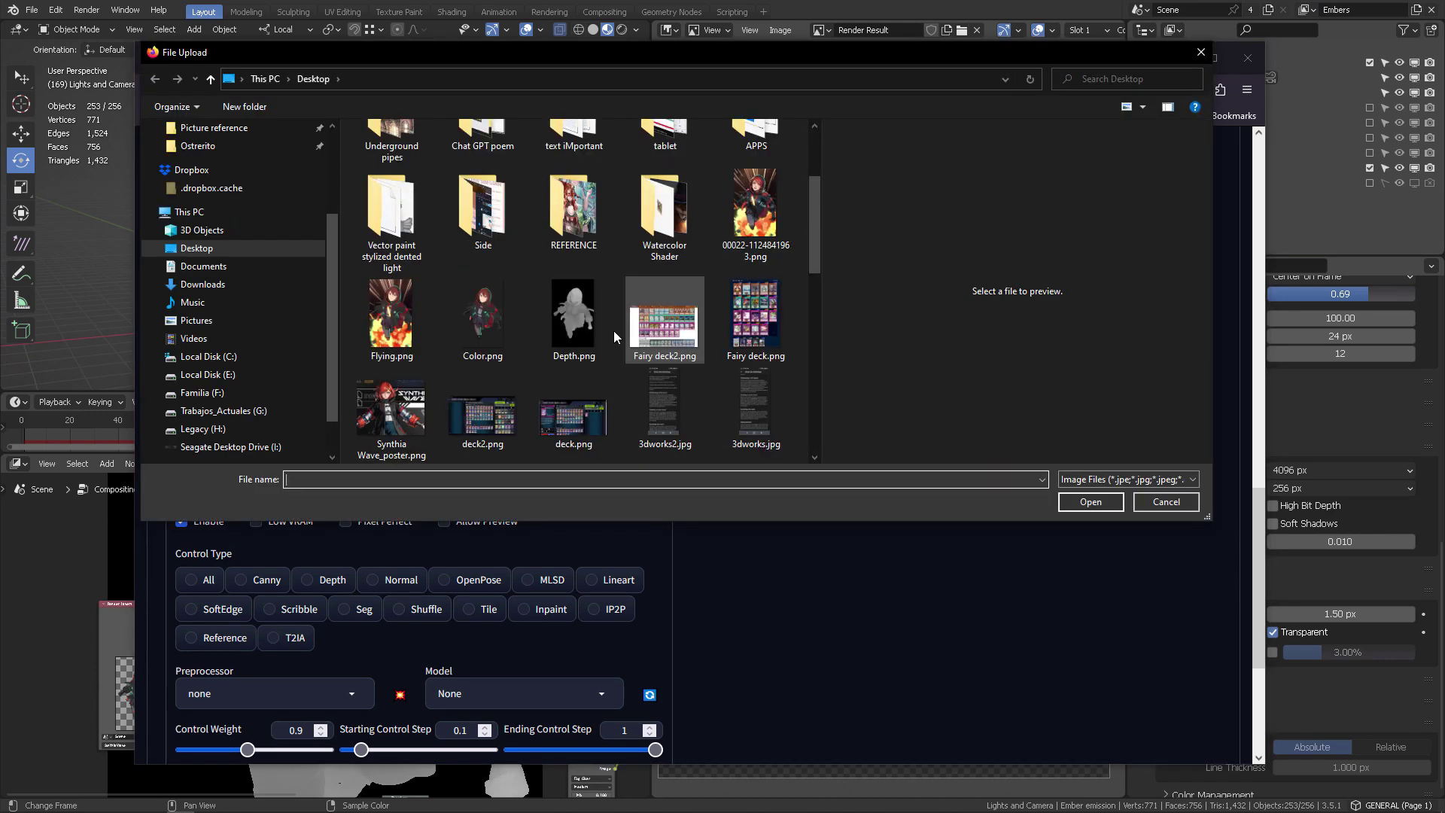
pyautogui.click(580, 335)
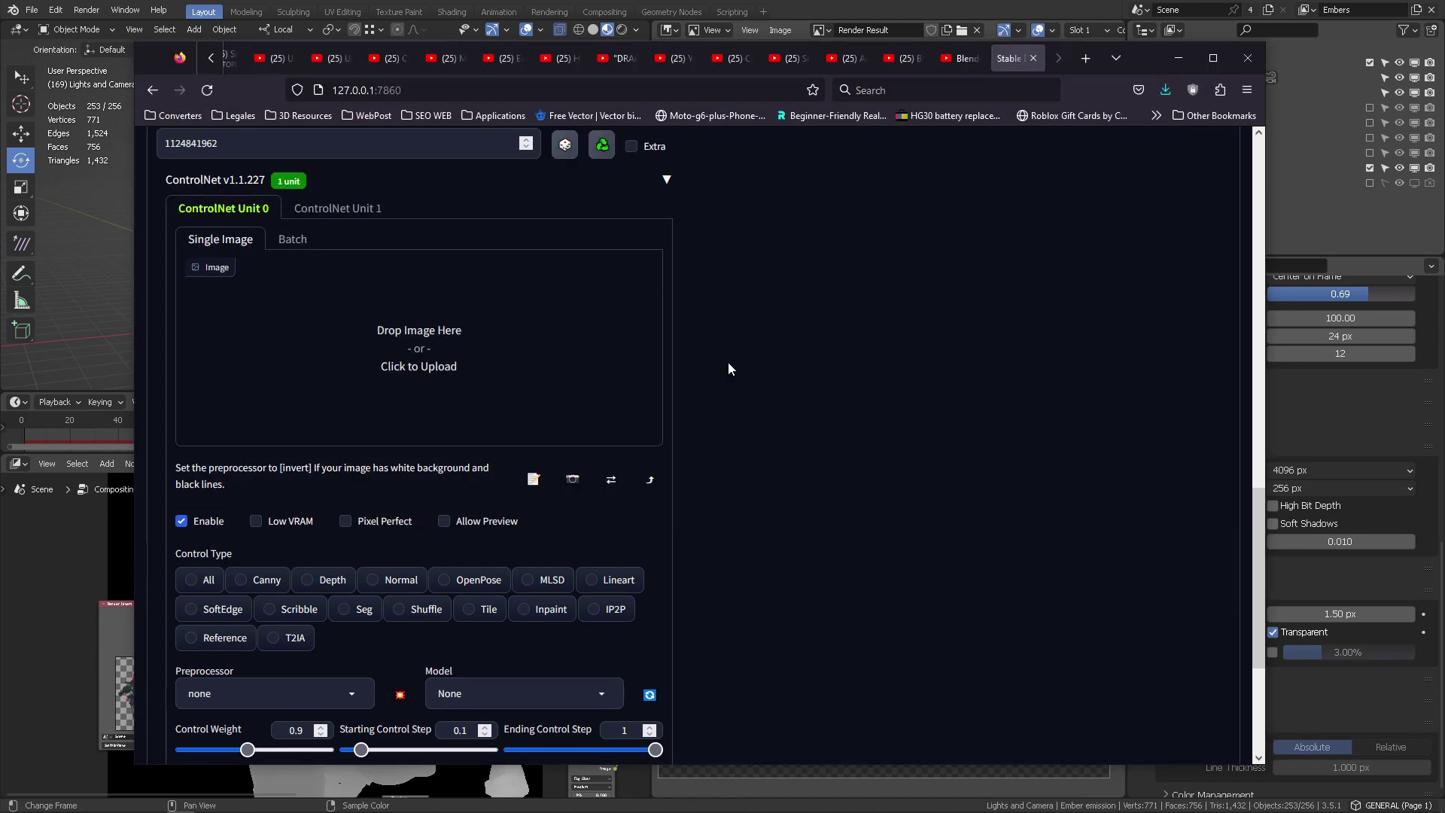
pyautogui.click(1091, 501)
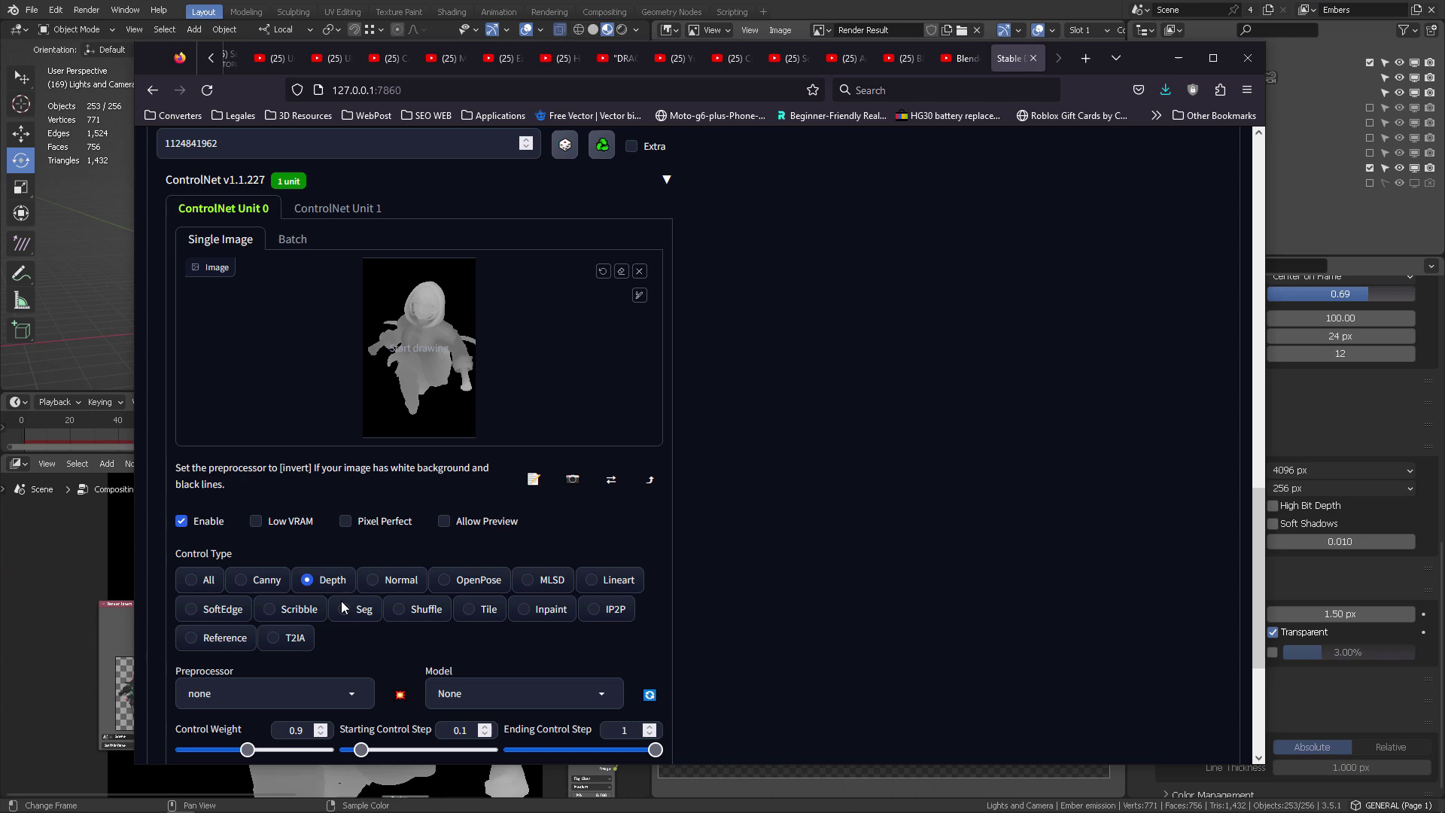
# Step: Configure ControlNet Unit 0 for the Depth control type with preprocessor none and model control_v11f1p_sd15_depth [cfd03158]
pyautogui.scroll(-2, 406, 639)
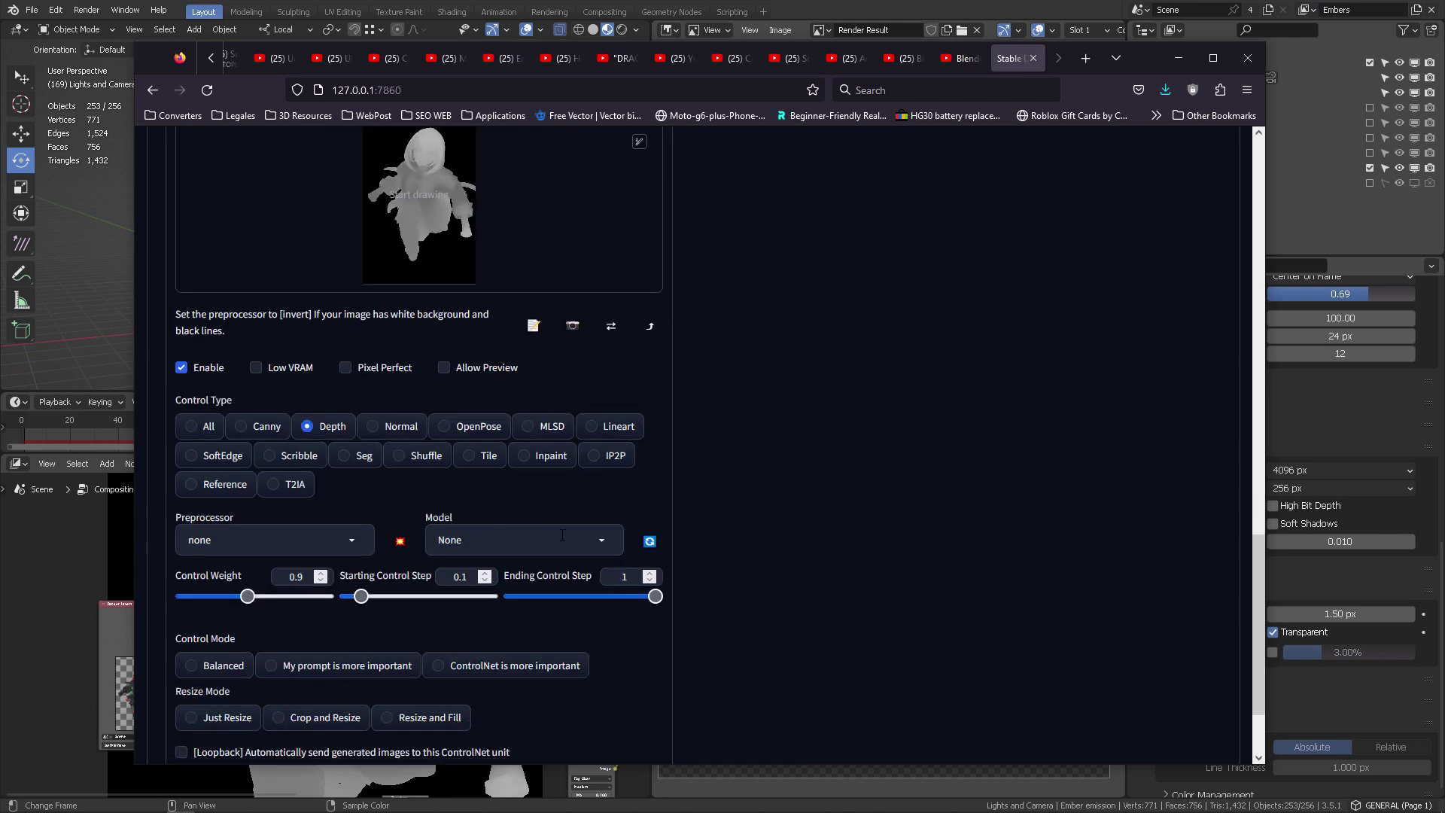
pyautogui.click(354, 539)
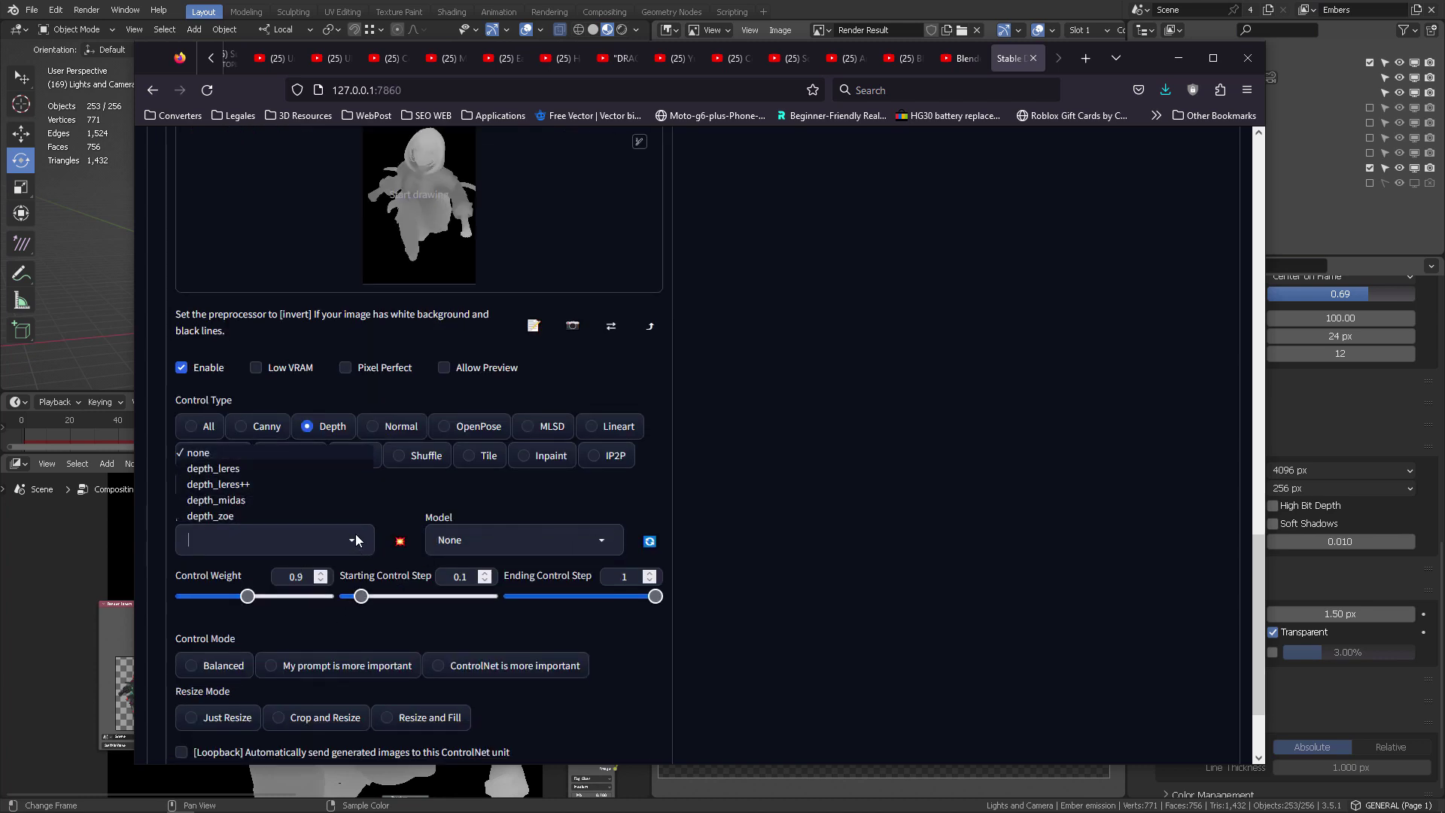
pyautogui.click(250, 456)
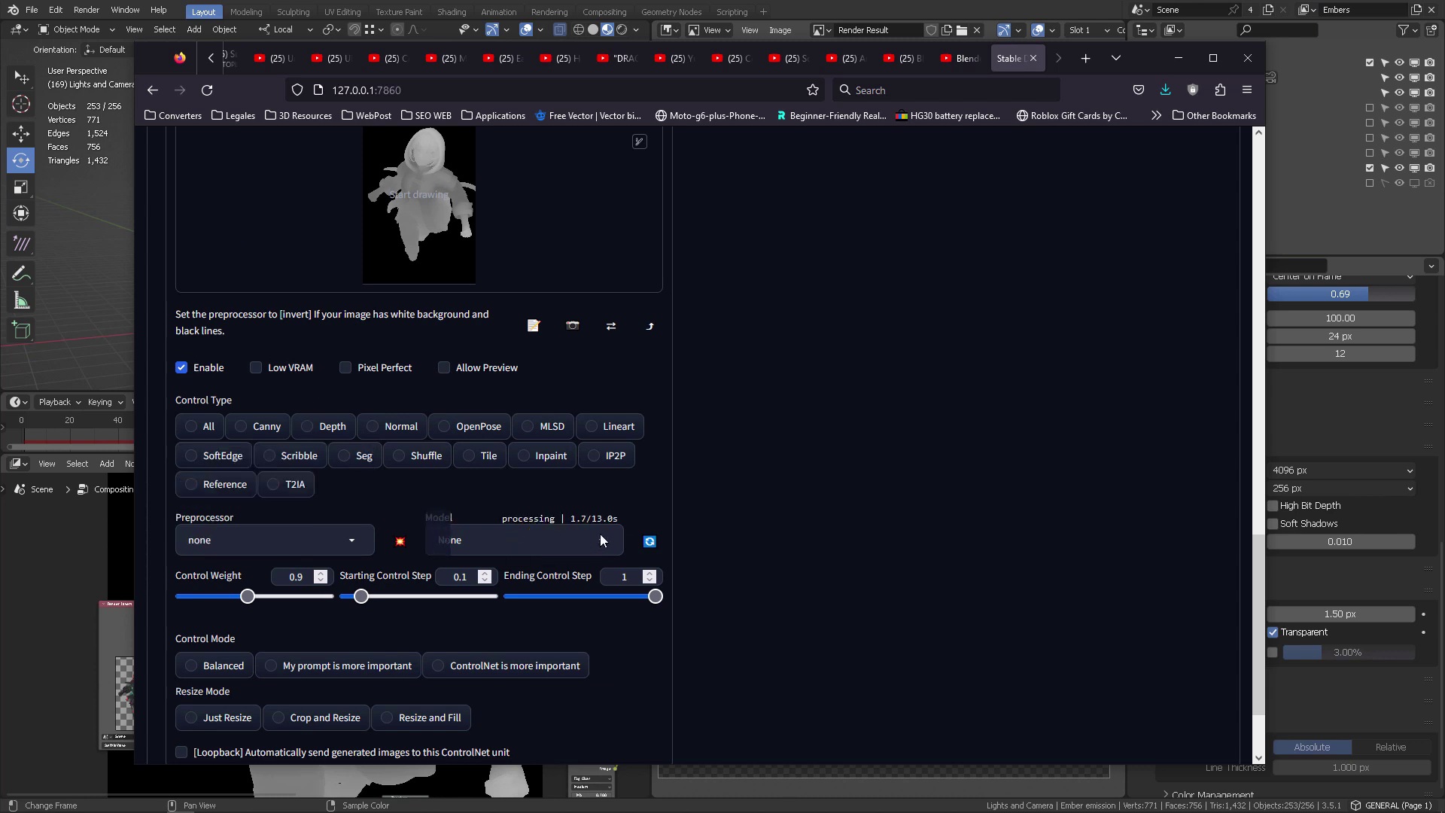
pyautogui.click(599, 539)
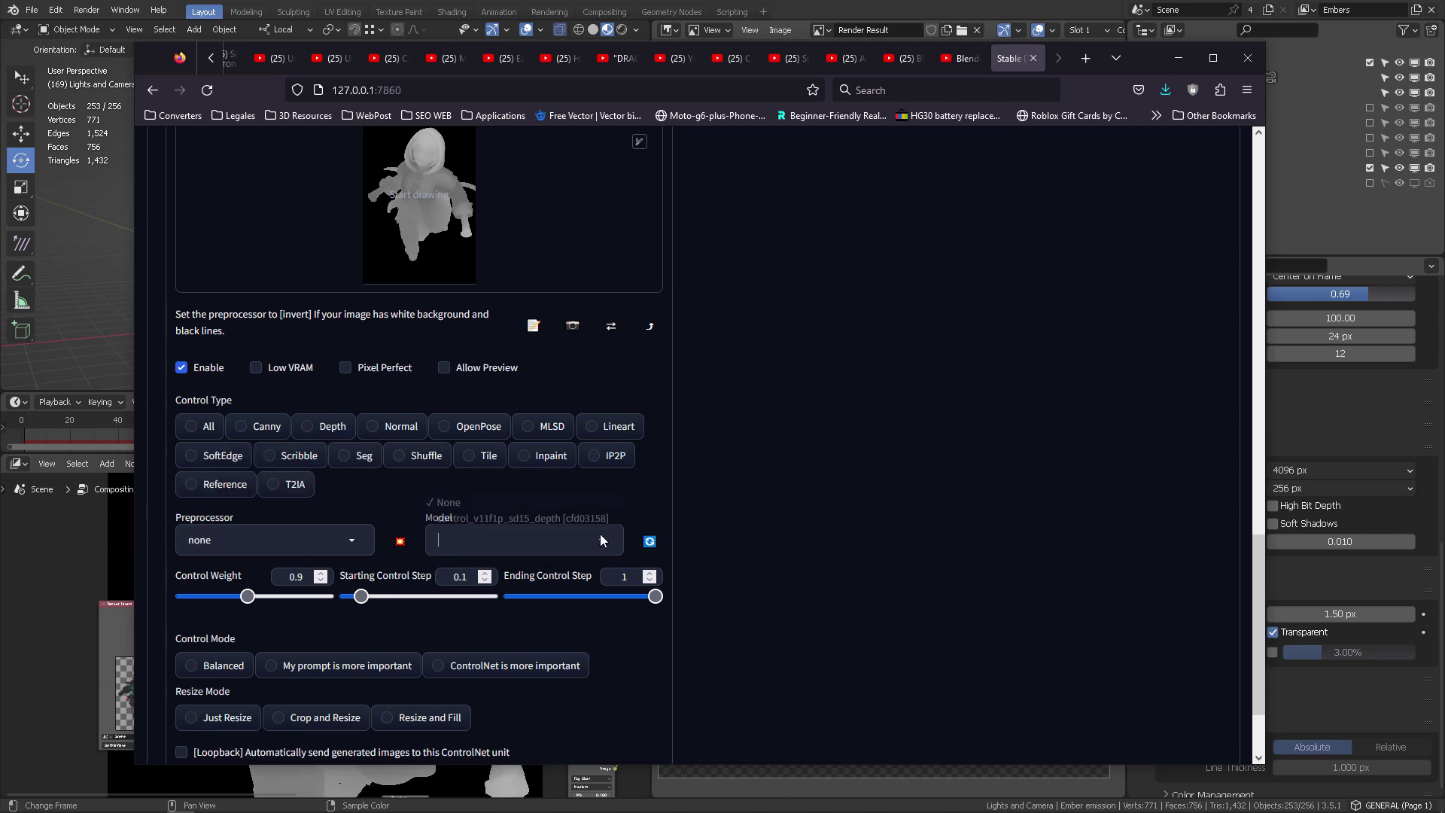
pyautogui.click(483, 518)
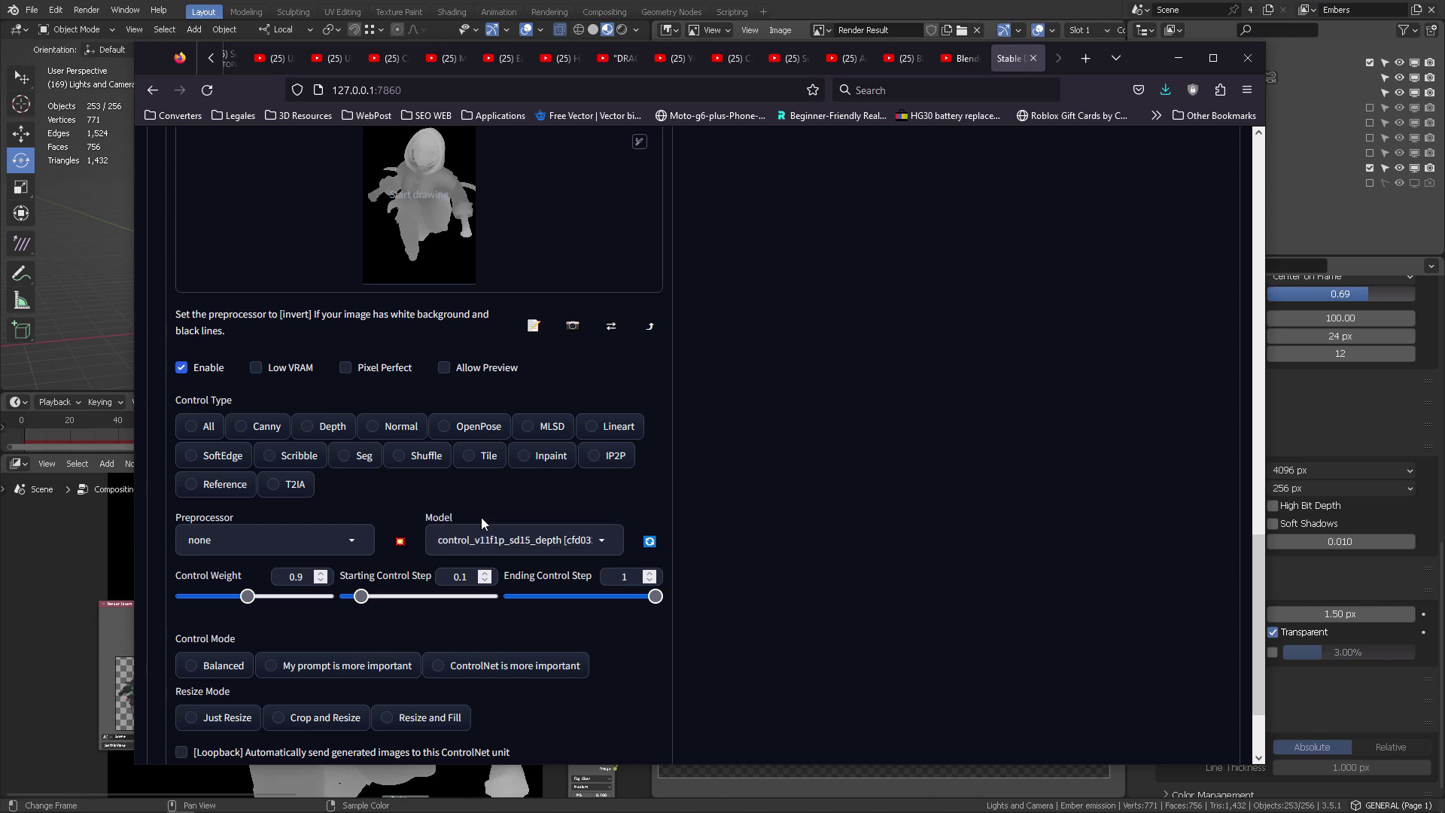
pyautogui.moveTo(447, 540); pyautogui.dragTo(597, 540)
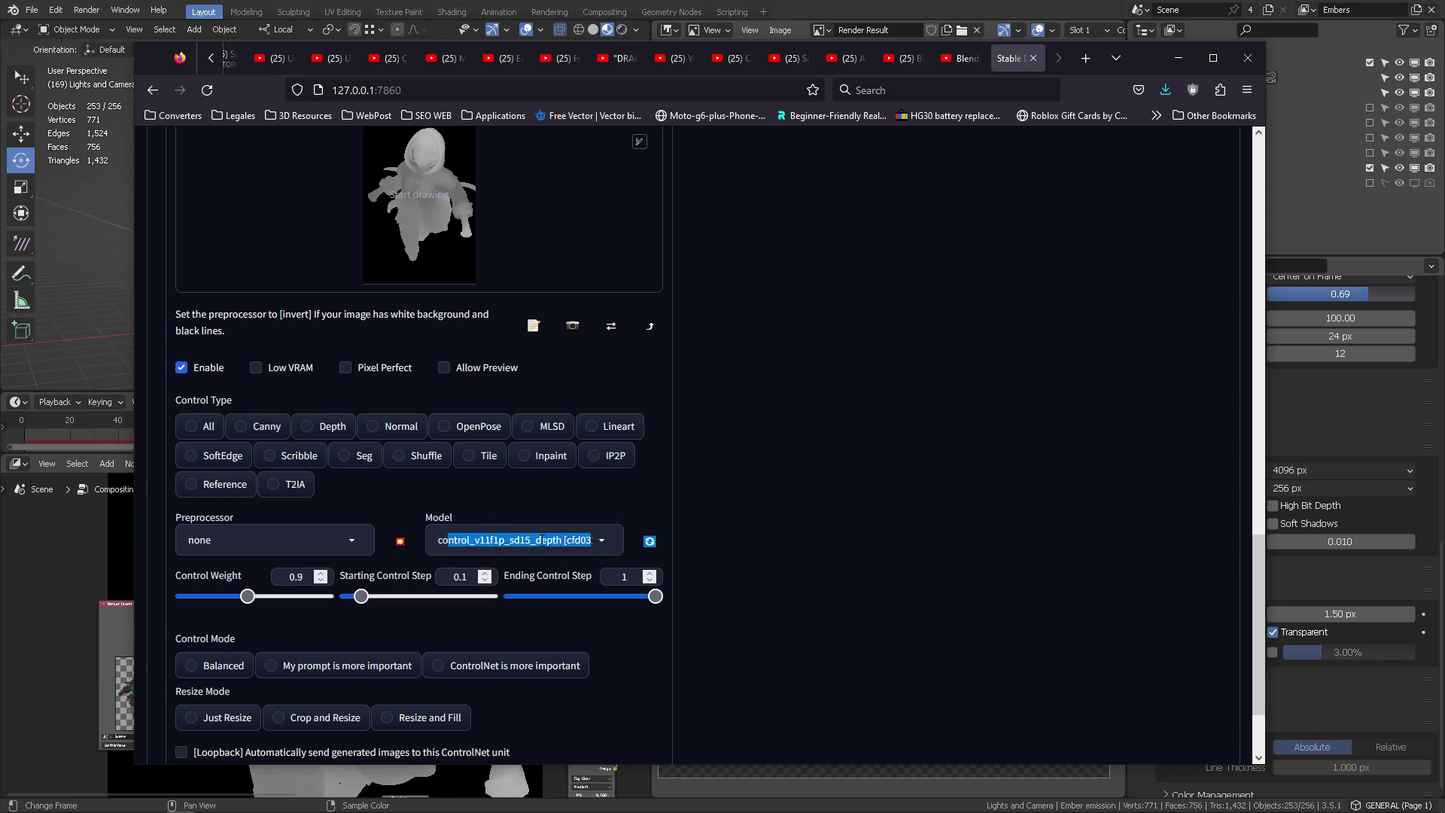
pyautogui.click(773, 459)
# Step: Check ControlNet Unit 0's starting control step and control weight, and set the control mode to ControlNet is more important
pyautogui.click(450, 576)
pyautogui.doubleClick(461, 575)
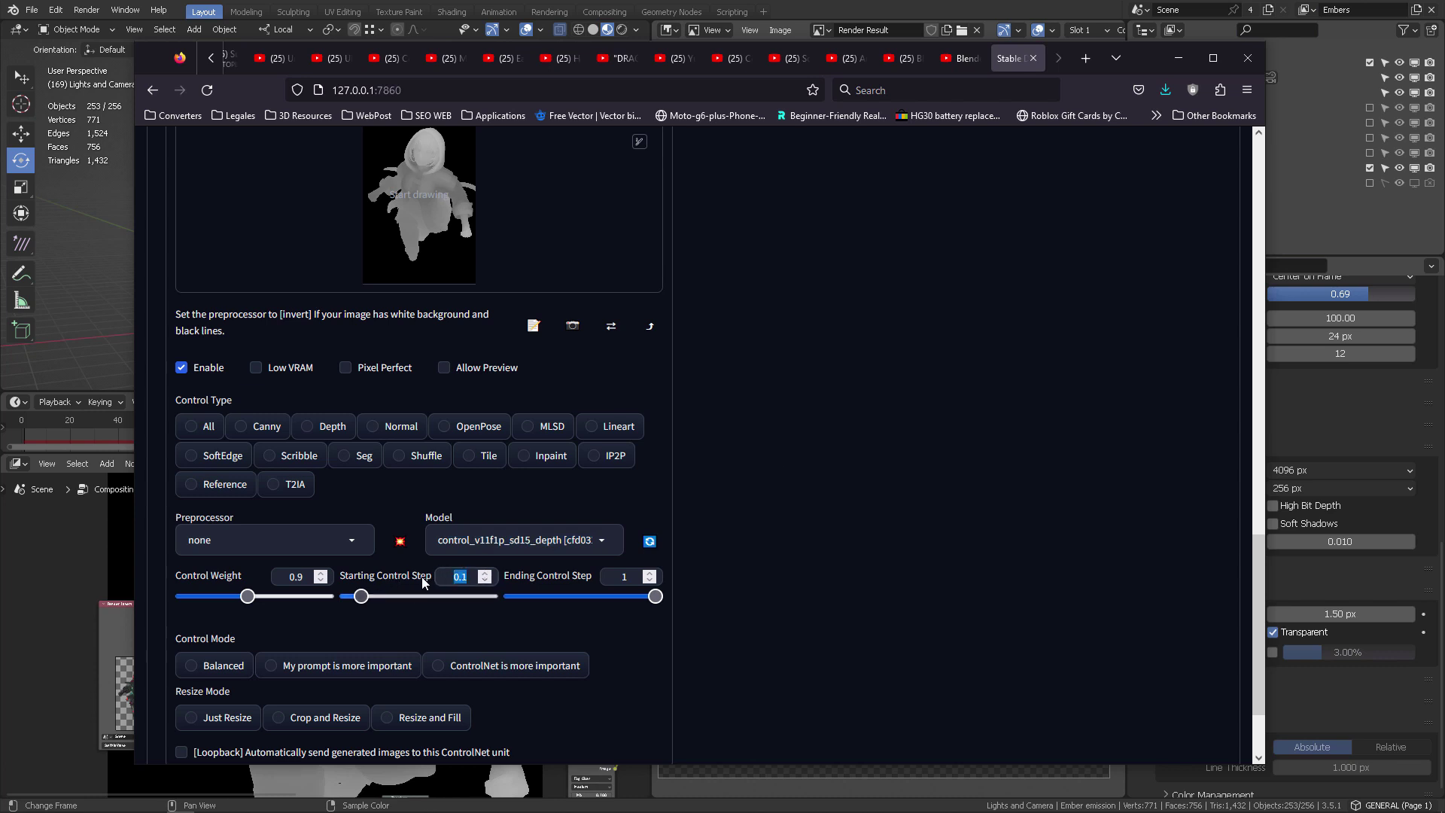
pyautogui.click(797, 496)
pyautogui.doubleClick(285, 576)
pyautogui.click(846, 474)
pyautogui.scroll(-2, 816, 512)
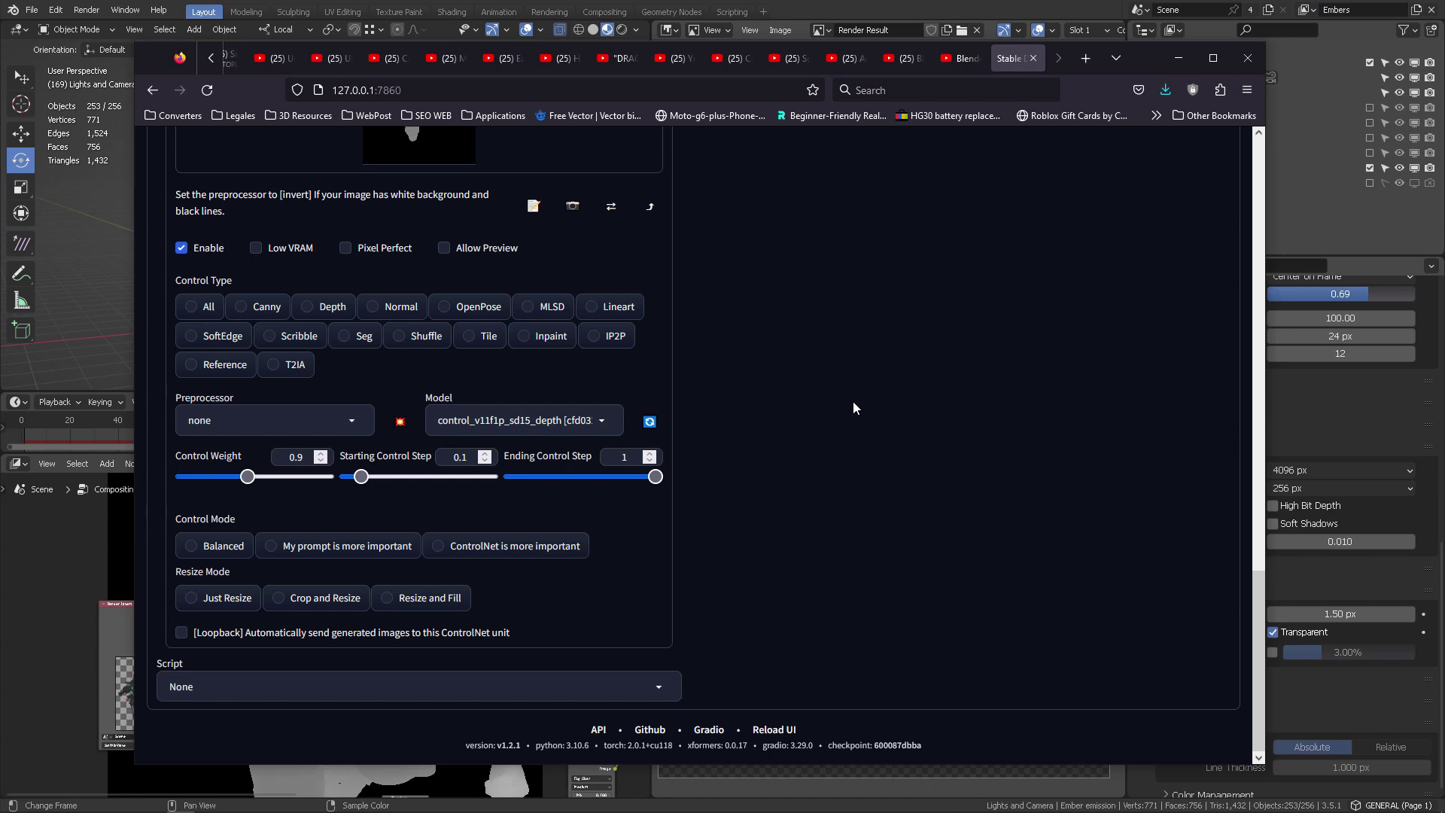
pyautogui.click(438, 546)
# Step: Generate the img2img batch from the character image with the depth map guiding ControlNet
pyautogui.scroll(20, 886, 623)
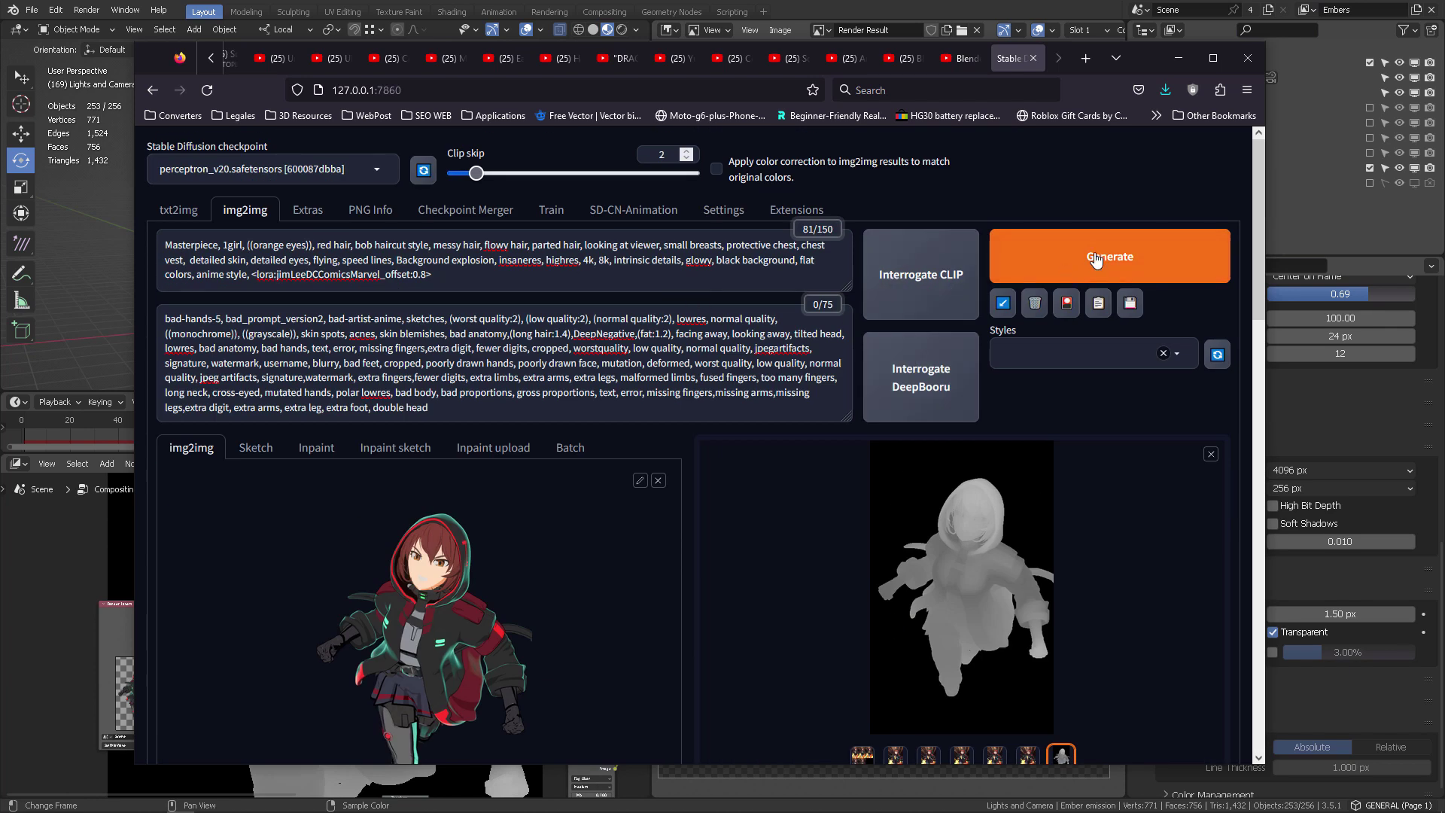
pyautogui.scroll(-2, 1077, 275)
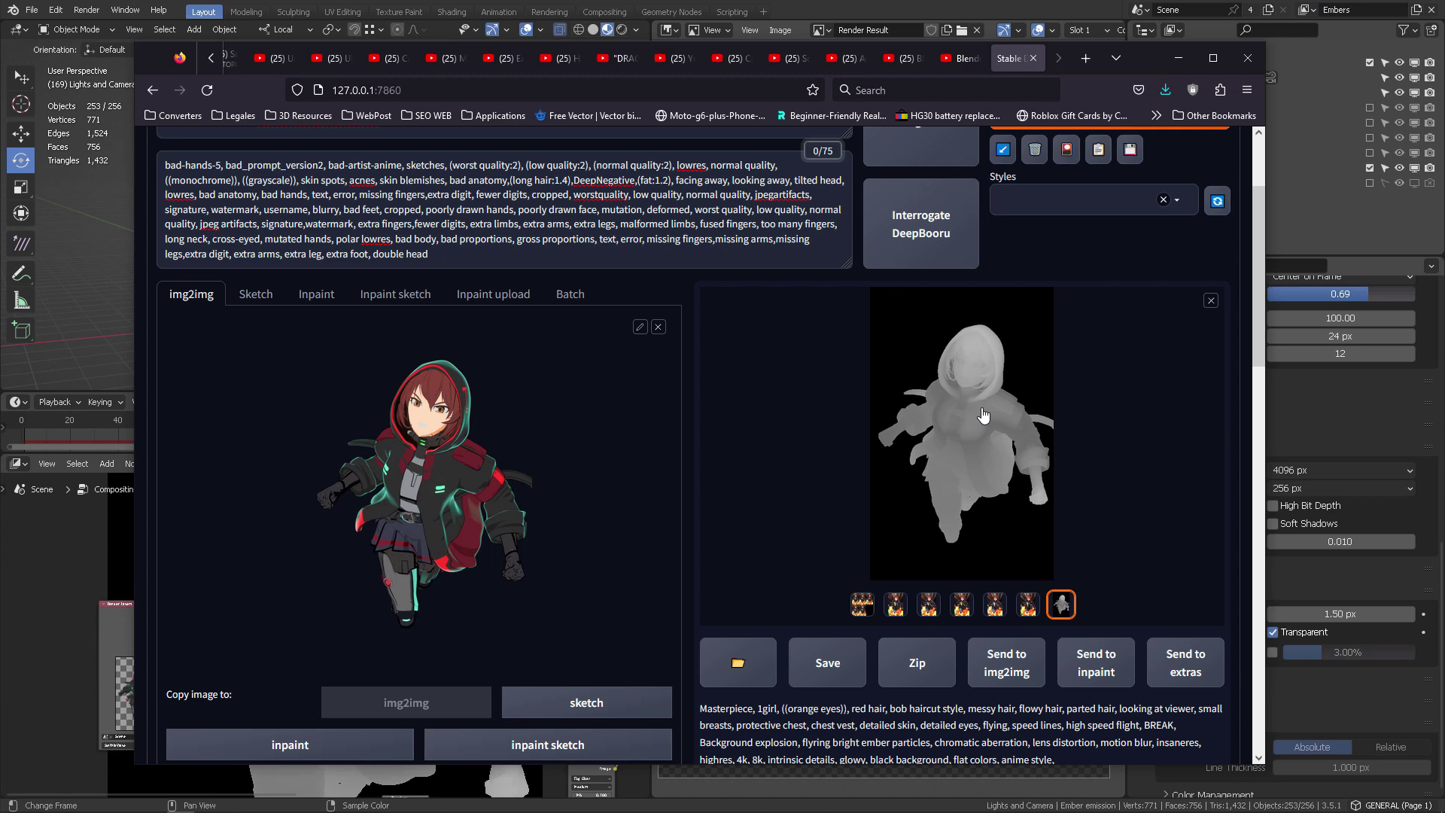
pyautogui.scroll(3, 1009, 429)
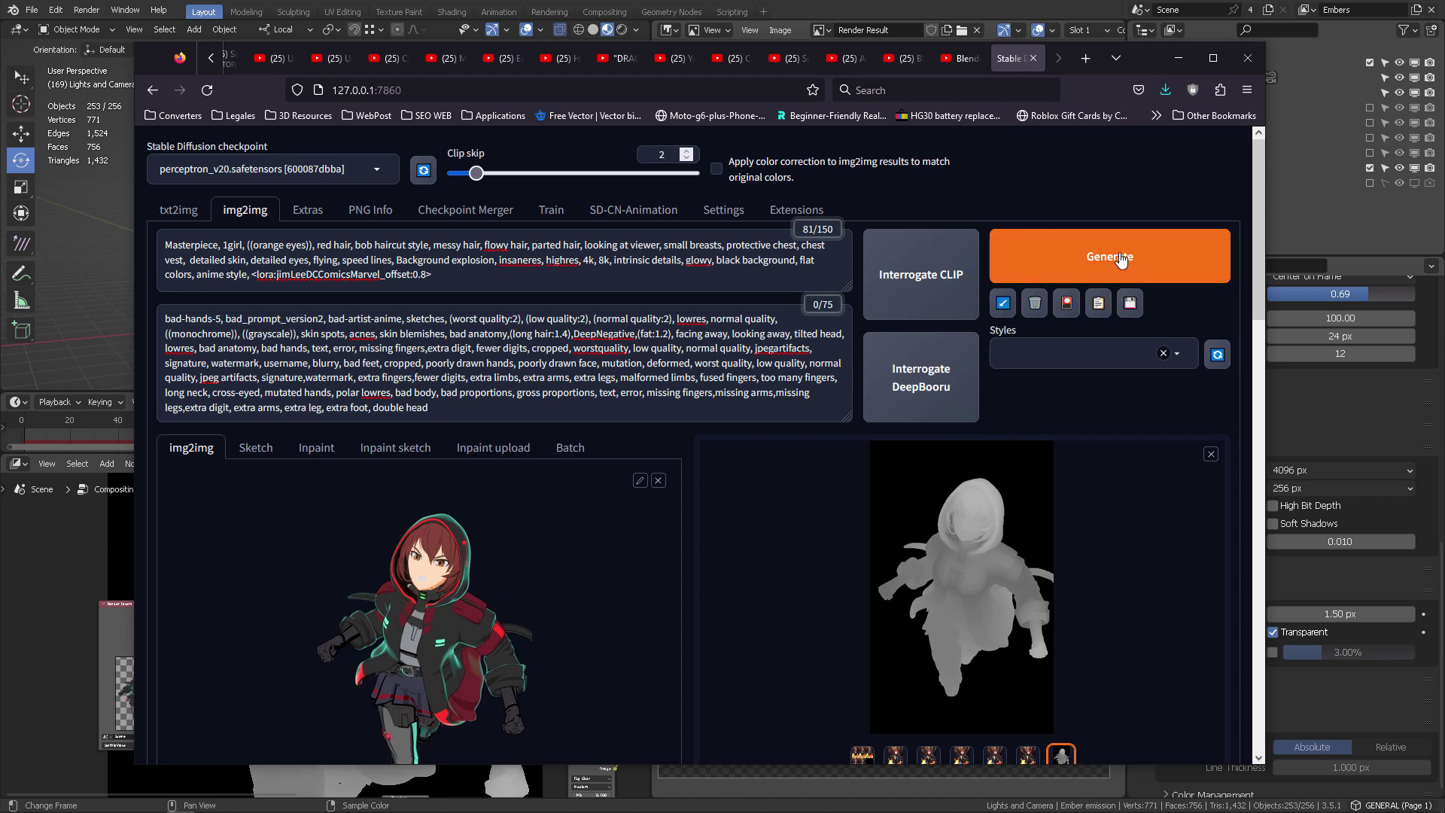
pyautogui.scroll(-3, 1076, 392)
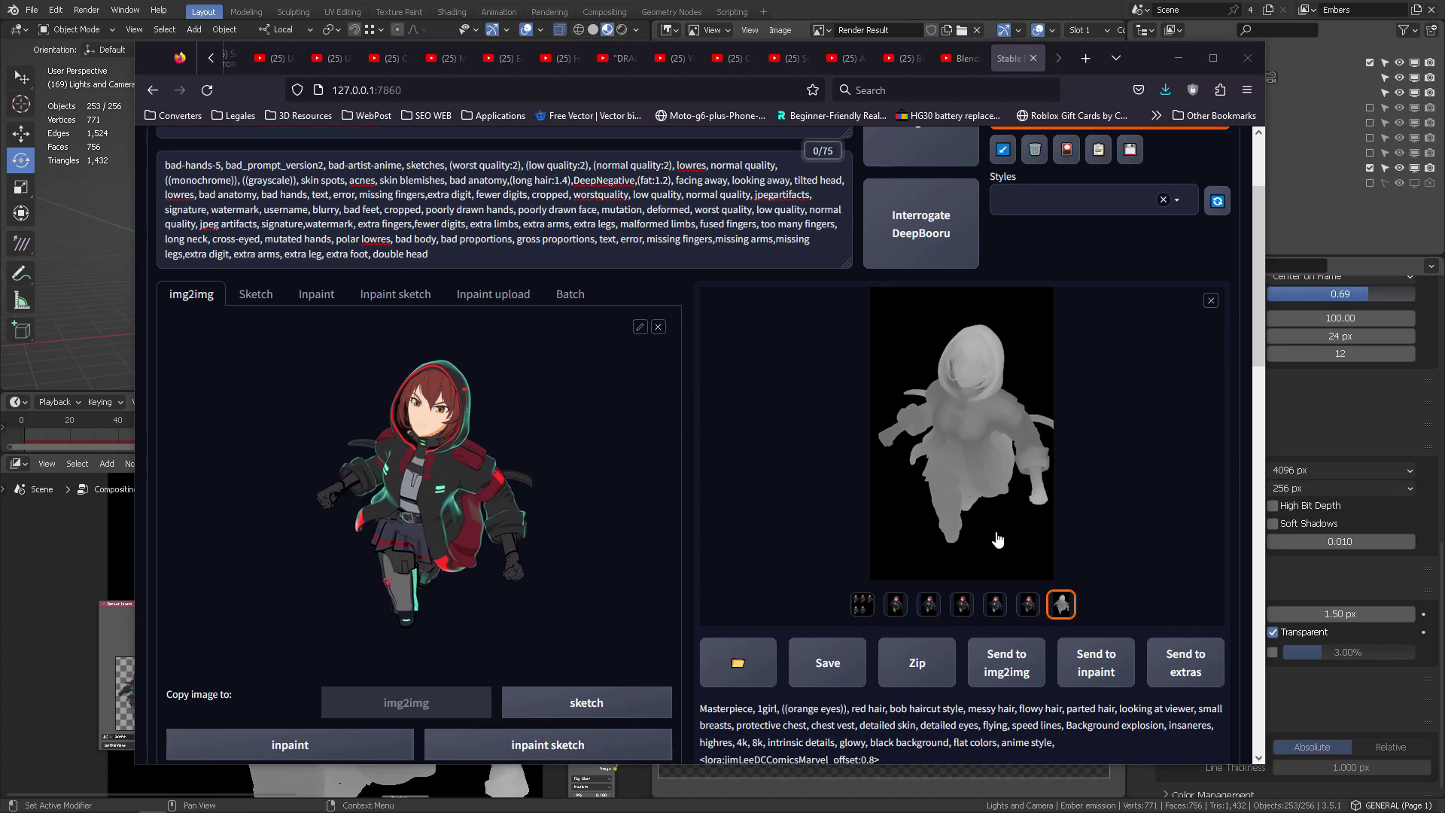
# Step: Examine the generated character images one by one at full size, and close the viewer
pyautogui.click(894, 605)
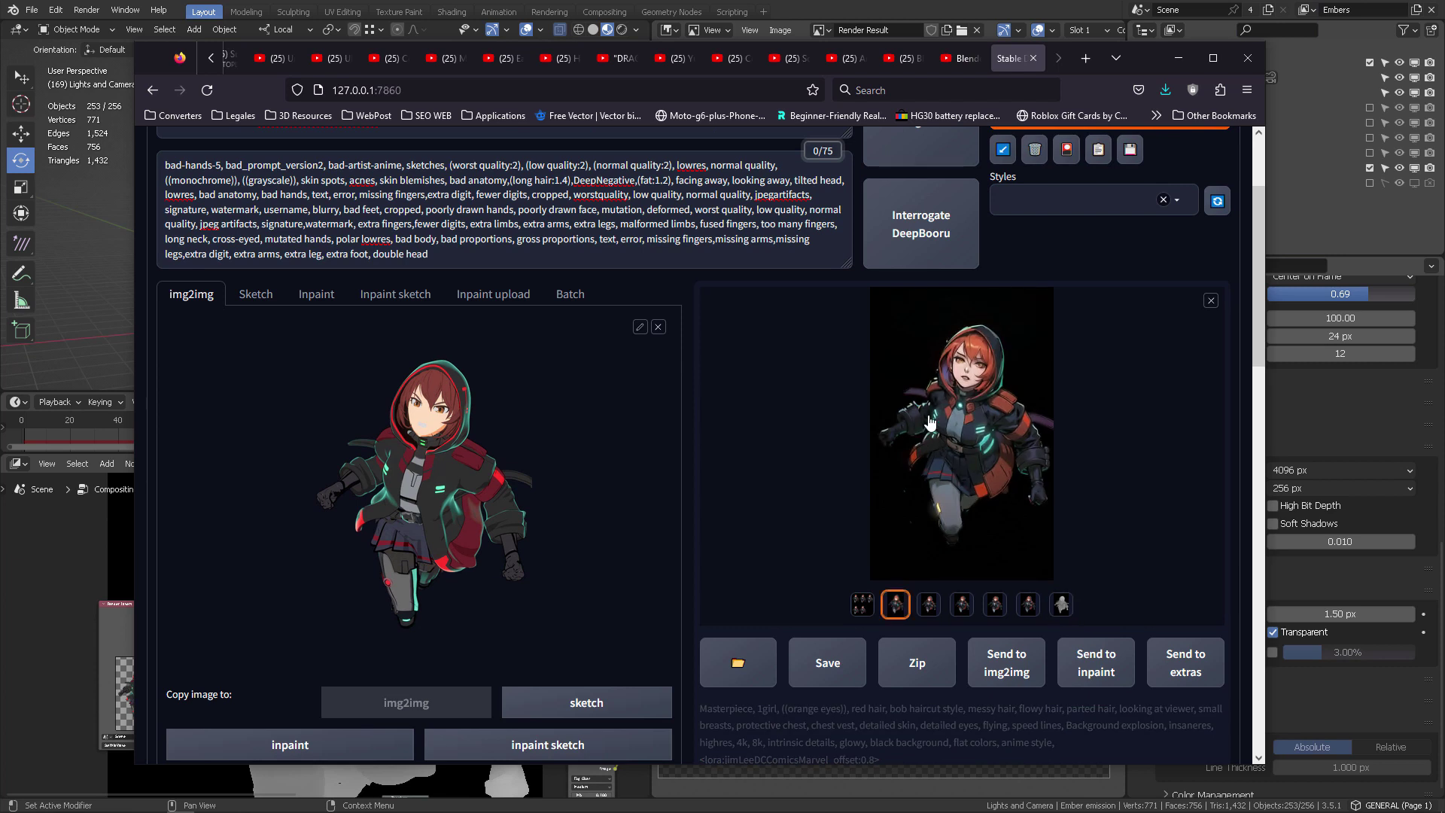
pyautogui.click(938, 389)
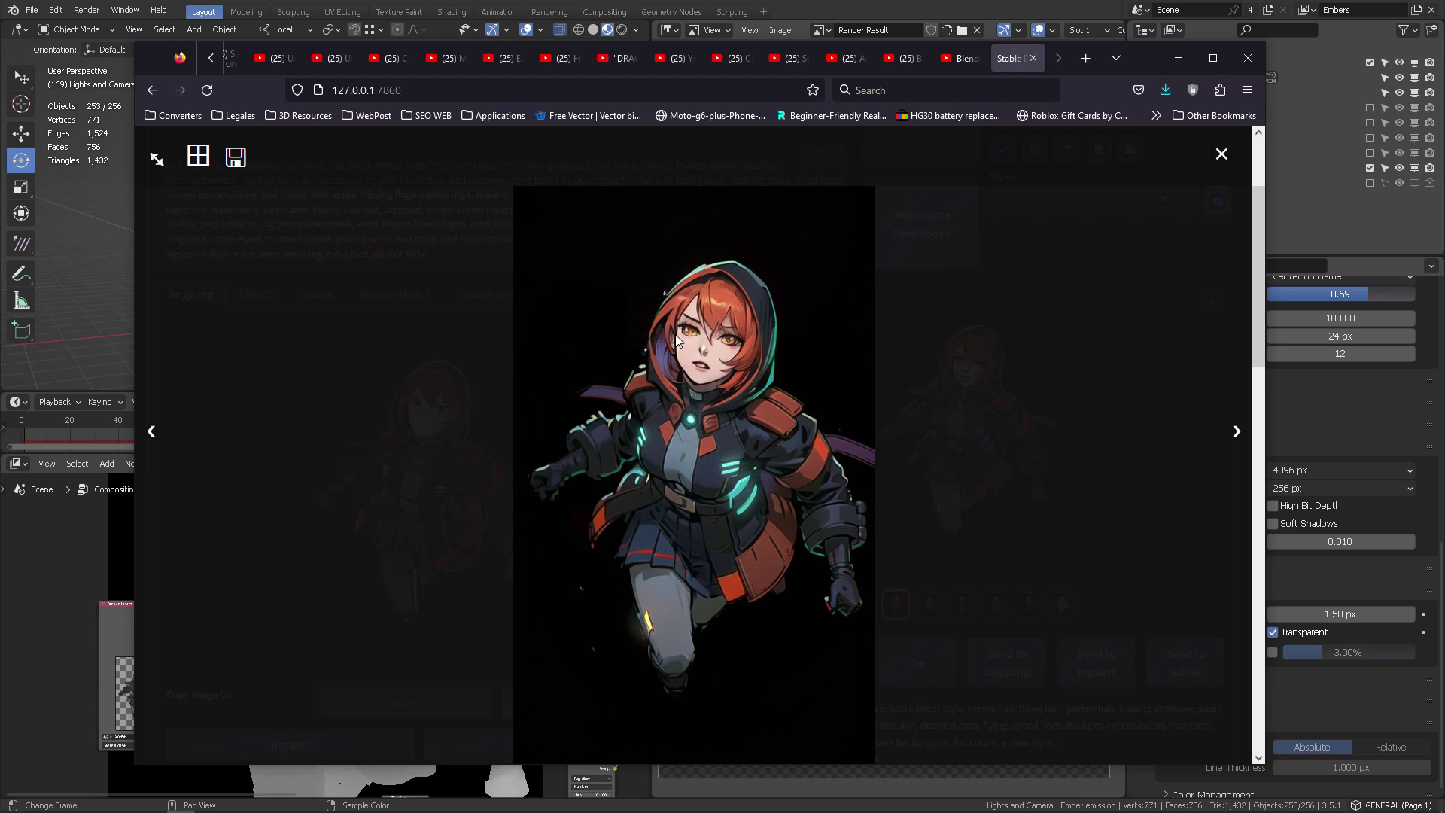
pyautogui.press('Right')
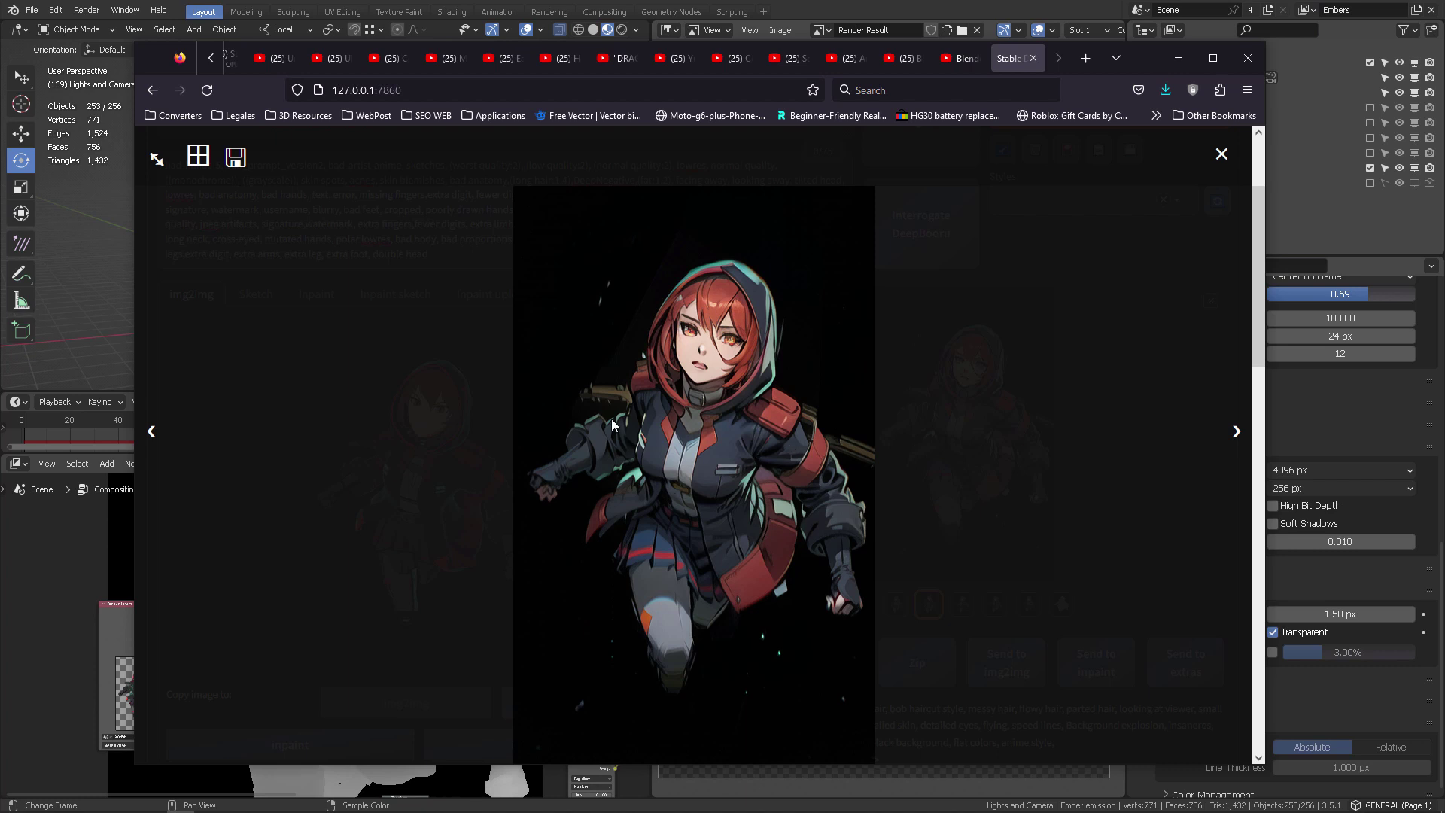
pyautogui.click(1235, 427)
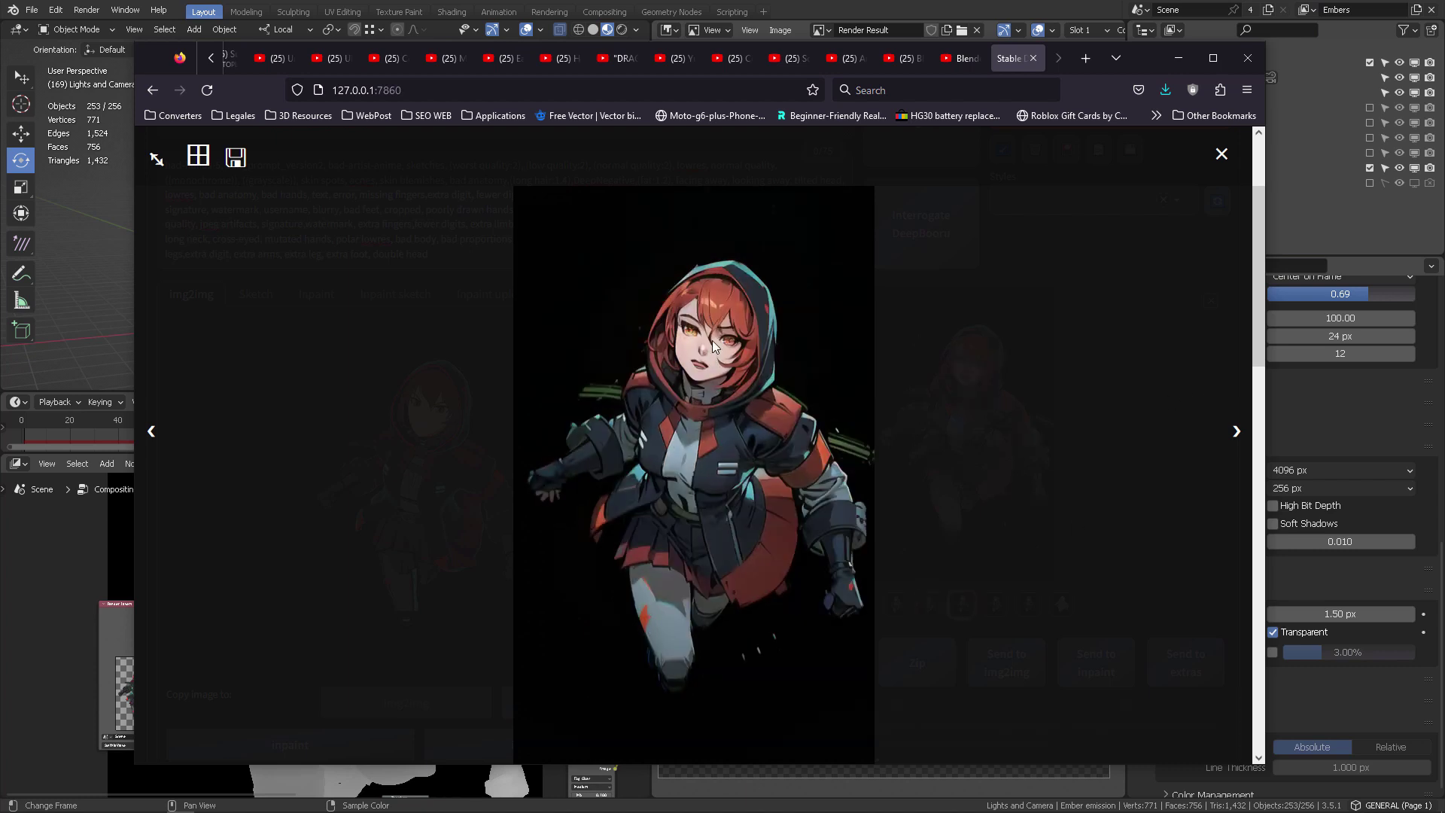
pyautogui.click(1201, 427)
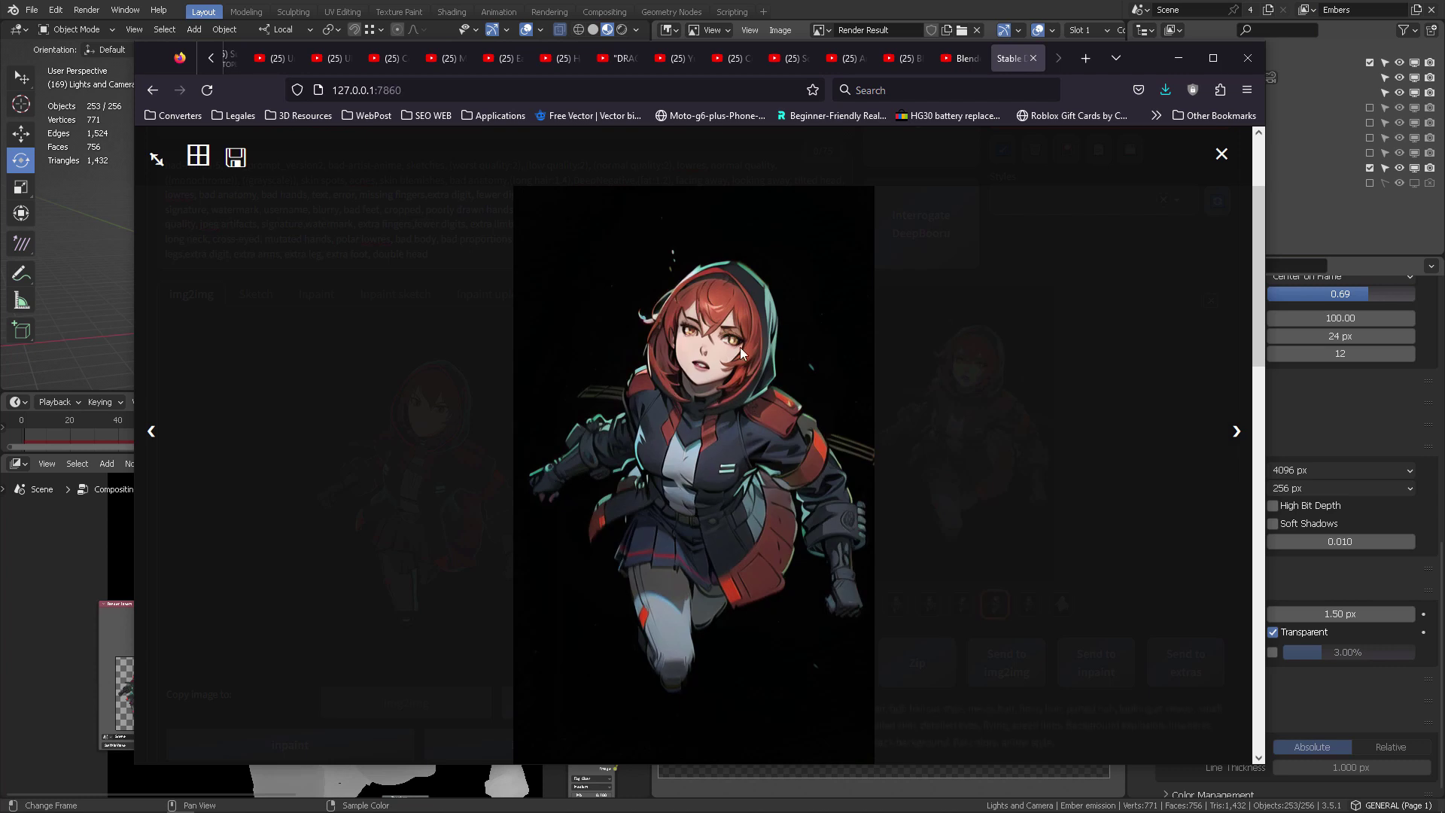
pyautogui.click(1230, 430)
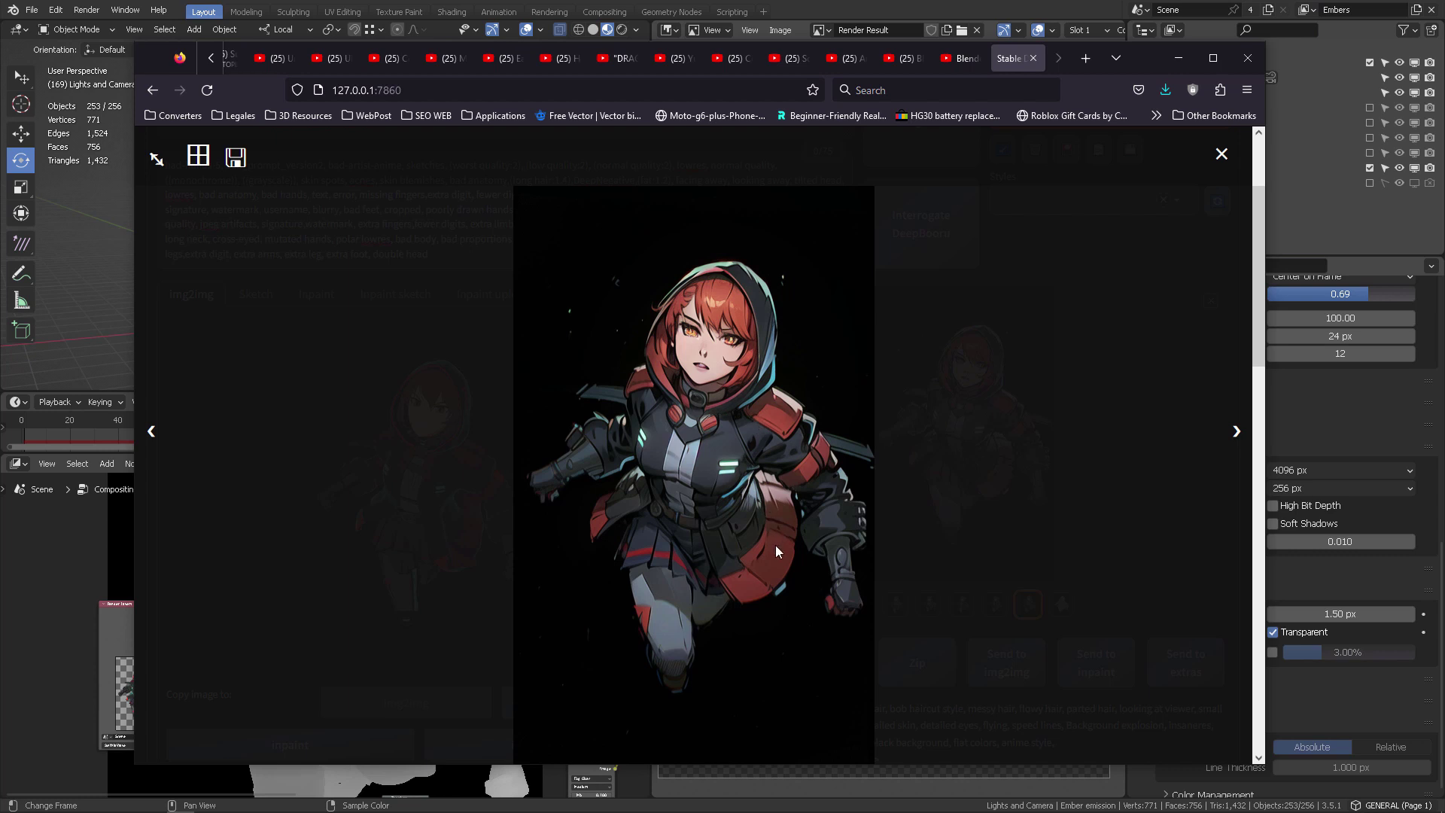
pyautogui.click(1090, 351)
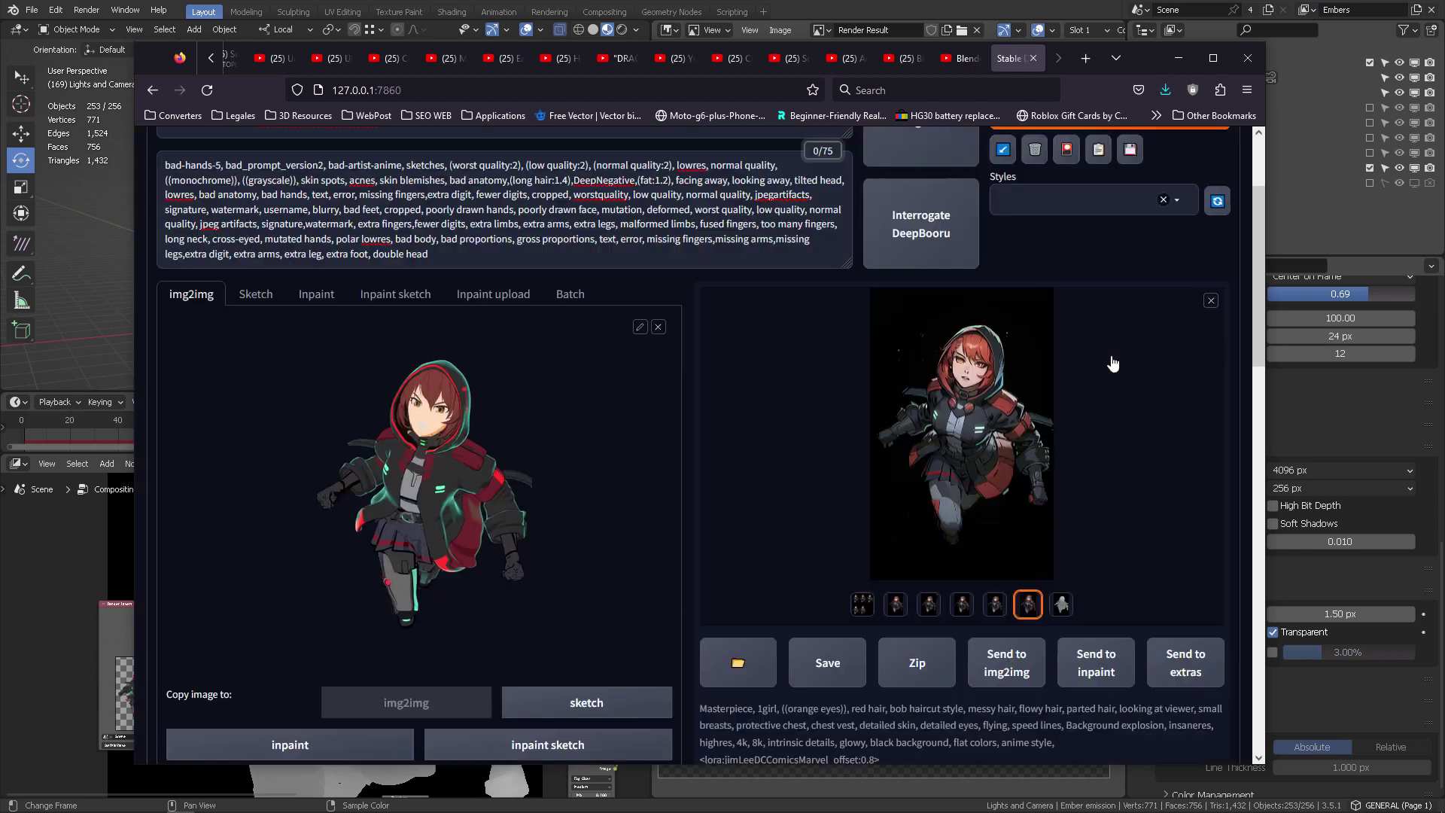
pyautogui.scroll(1, 1117, 410)
pyautogui.scroll(-1, 828, 451)
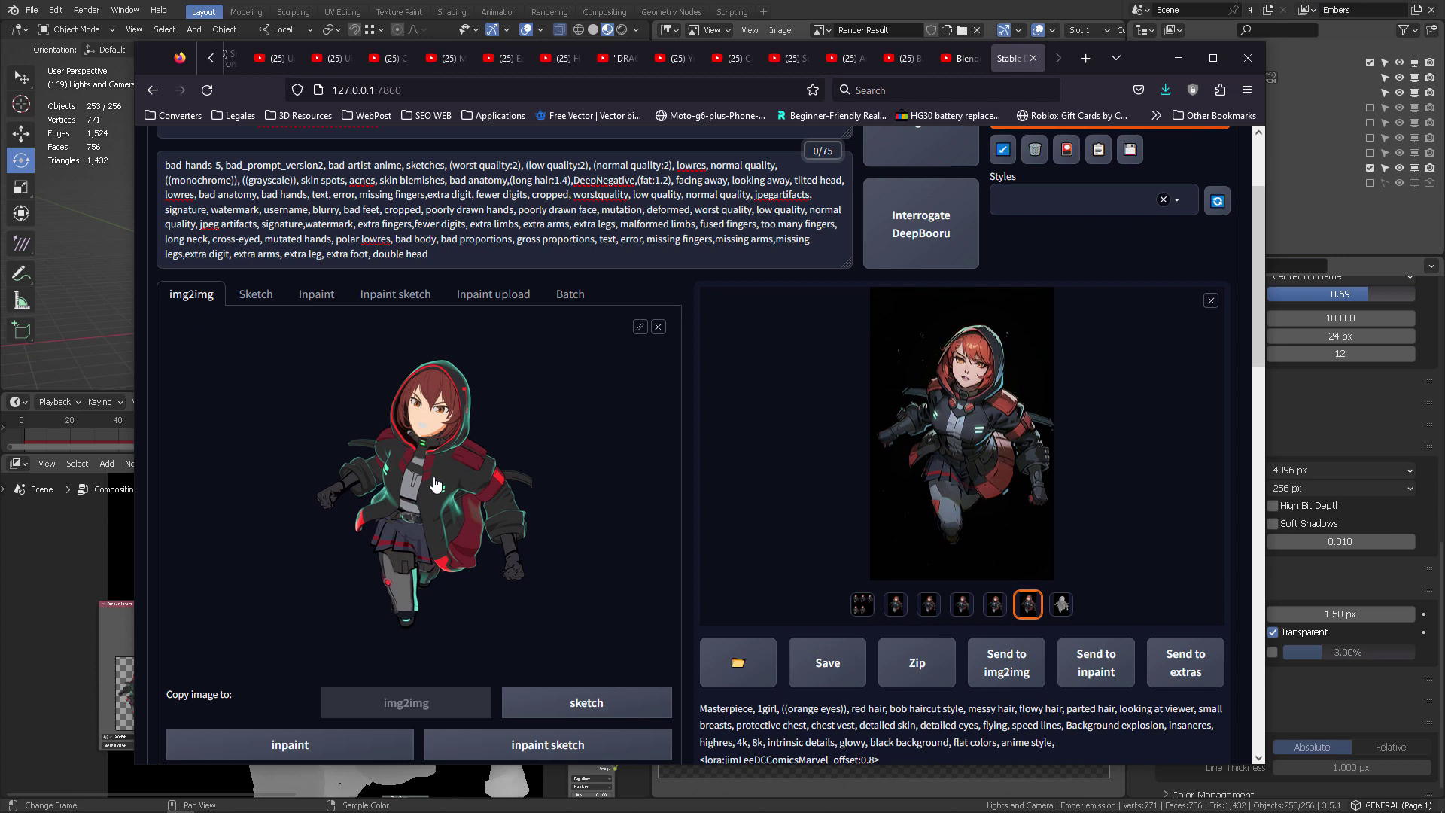
pyautogui.scroll(2, 576, 514)
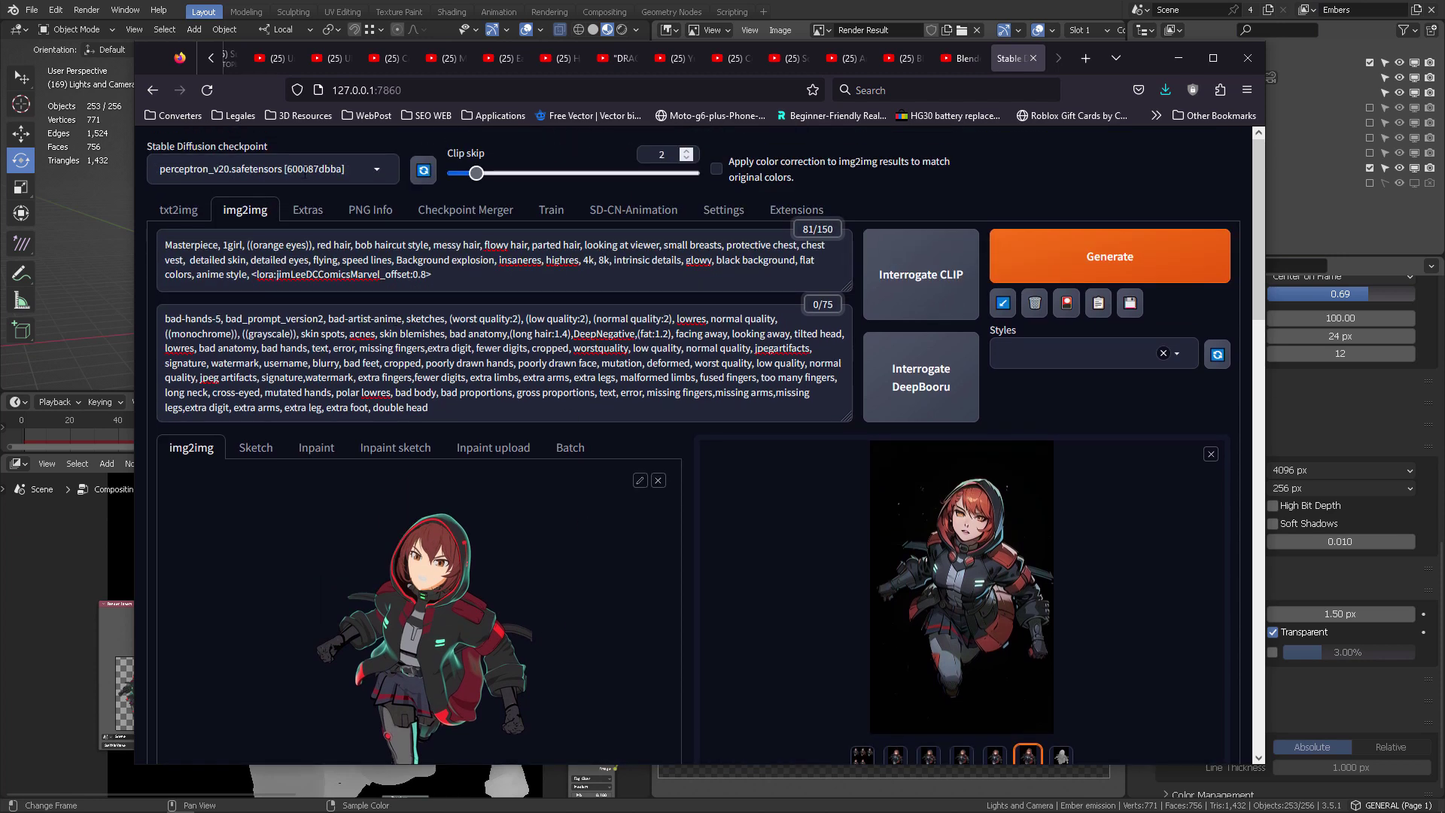
pyautogui.click(383, 174)
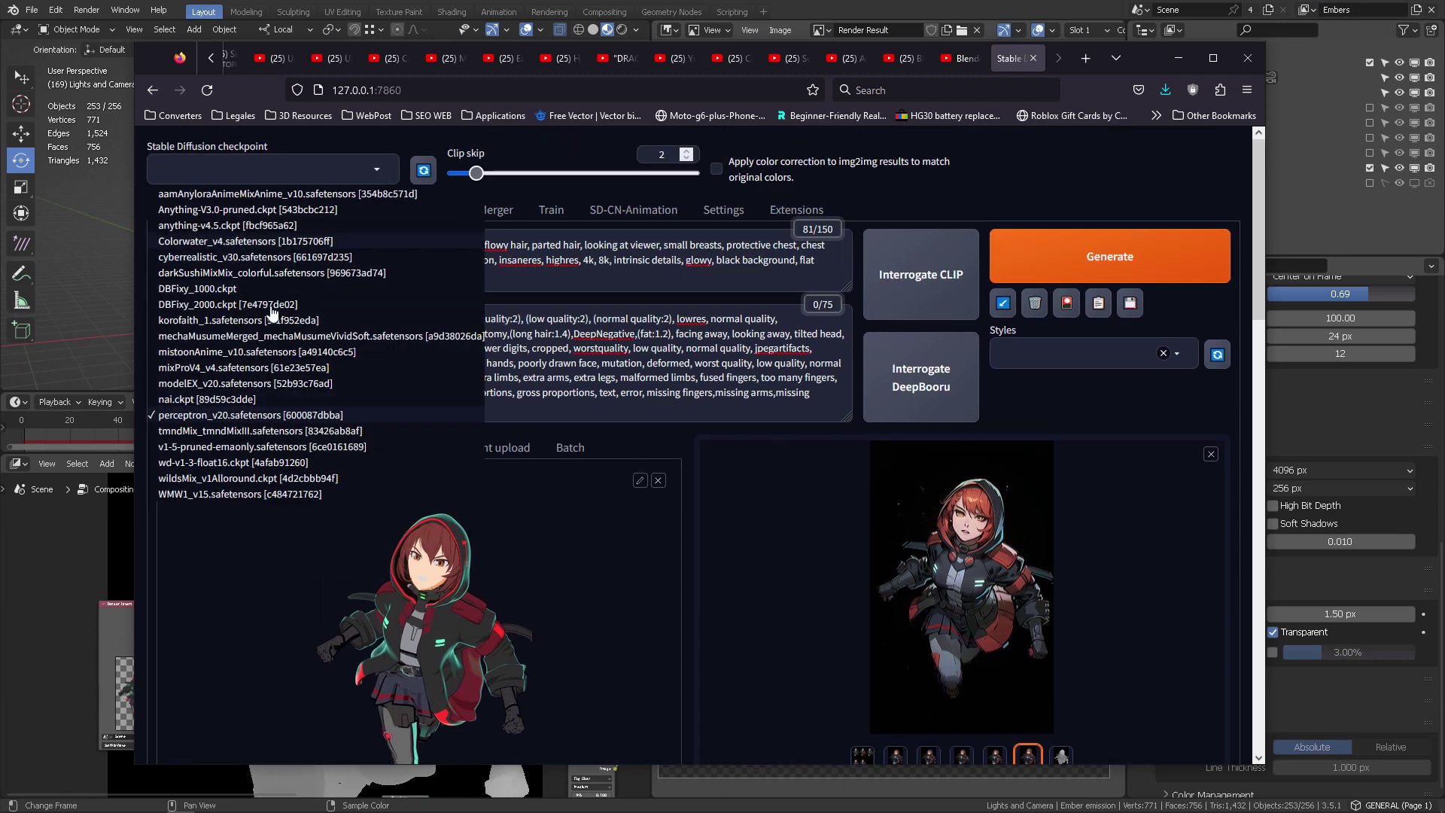
pyautogui.click(586, 287)
pyautogui.click(445, 245)
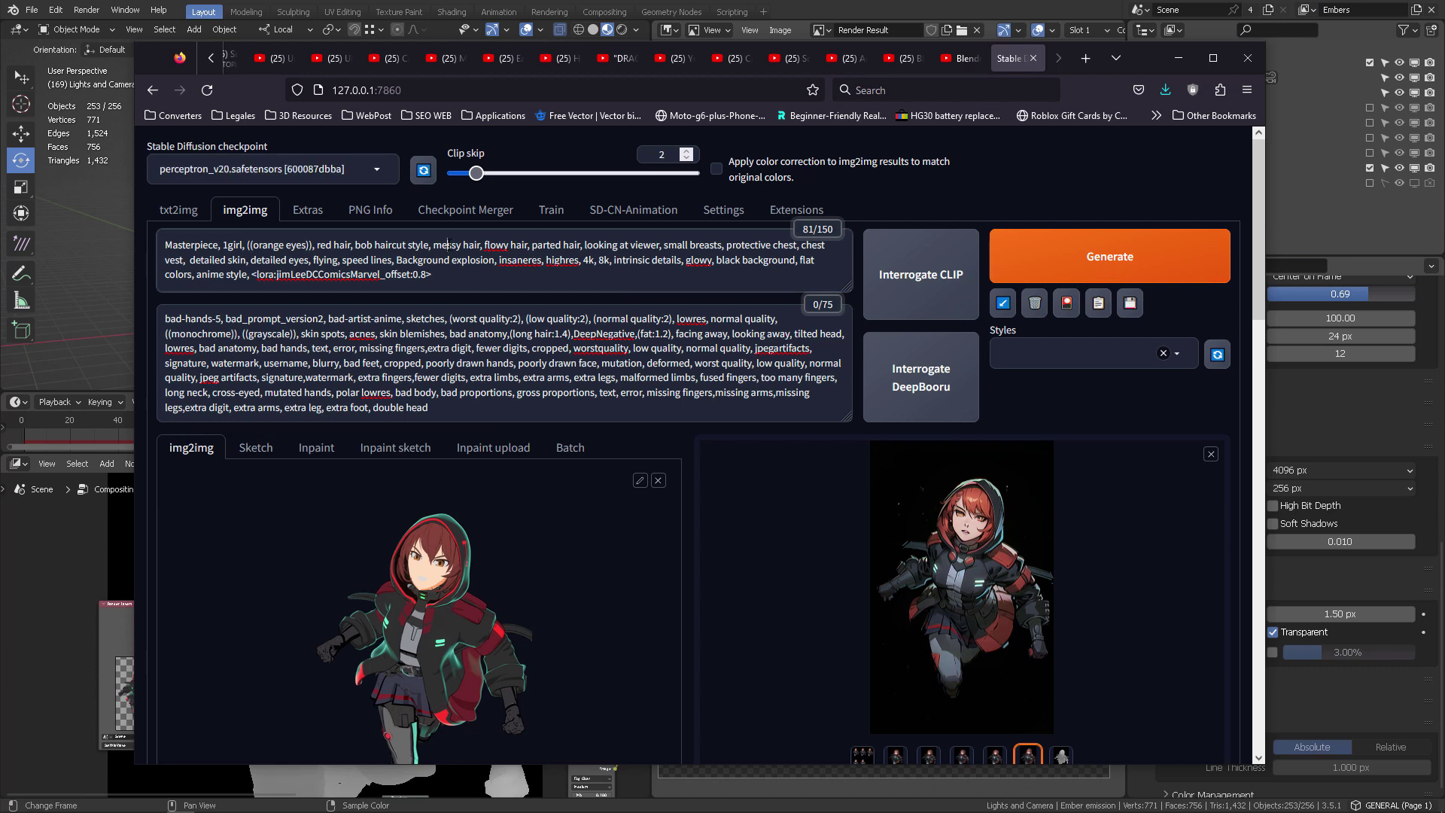
# Step: Replace the img2img input image with Flying.png from the Desktop
pyautogui.scroll(-3, 791, 407)
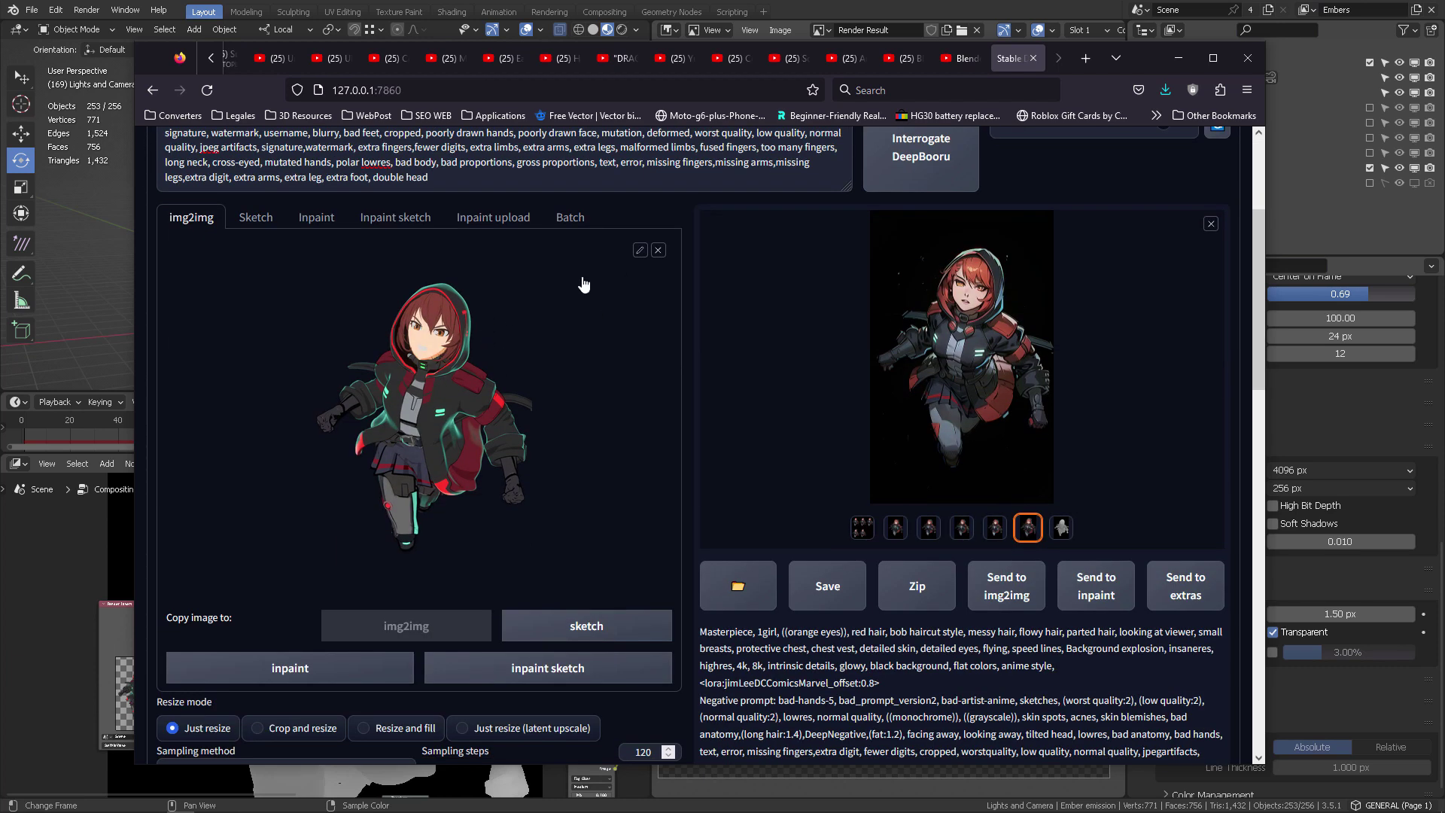
pyautogui.click(659, 250)
pyautogui.click(515, 338)
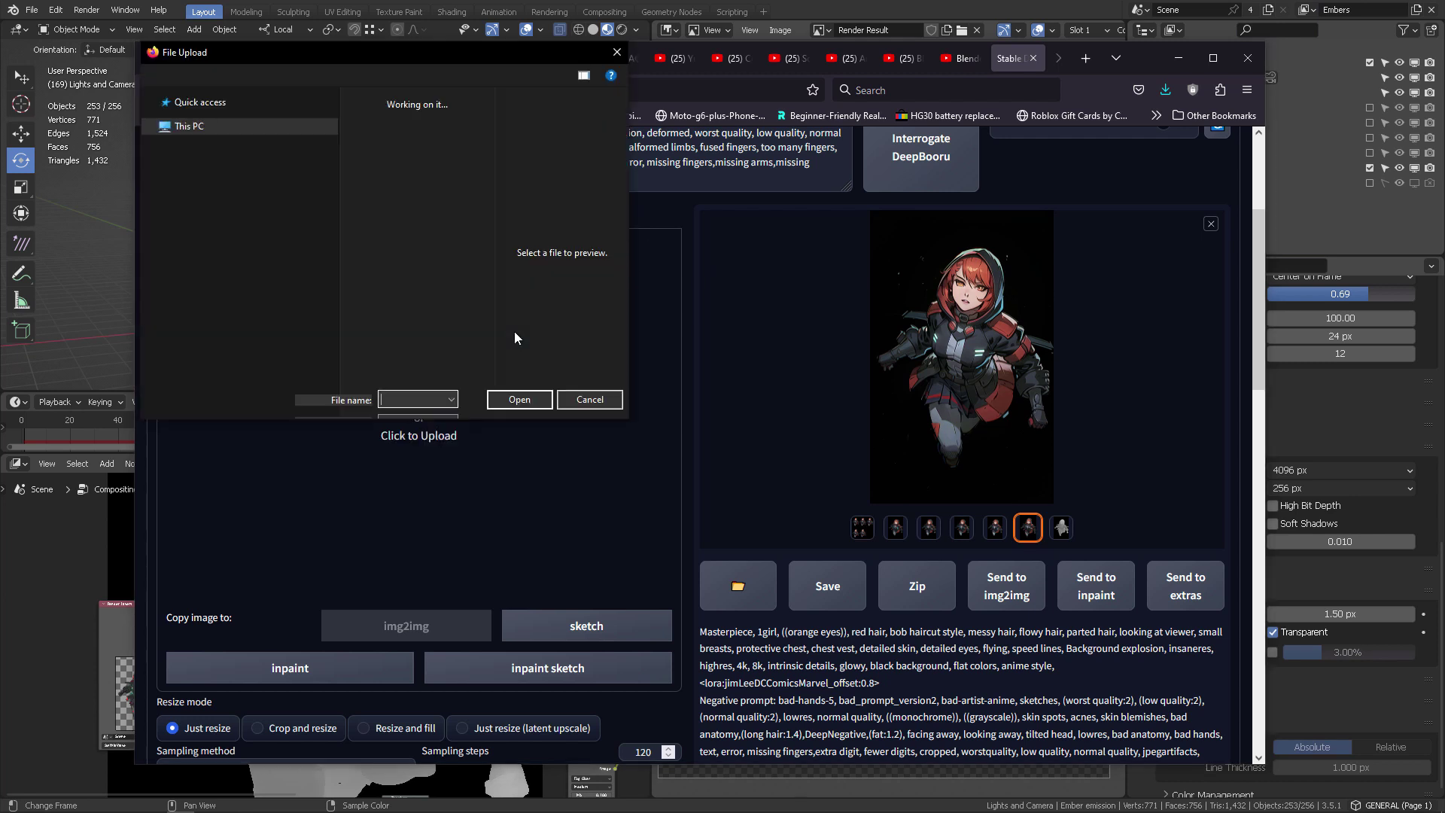
pyautogui.click(755, 215)
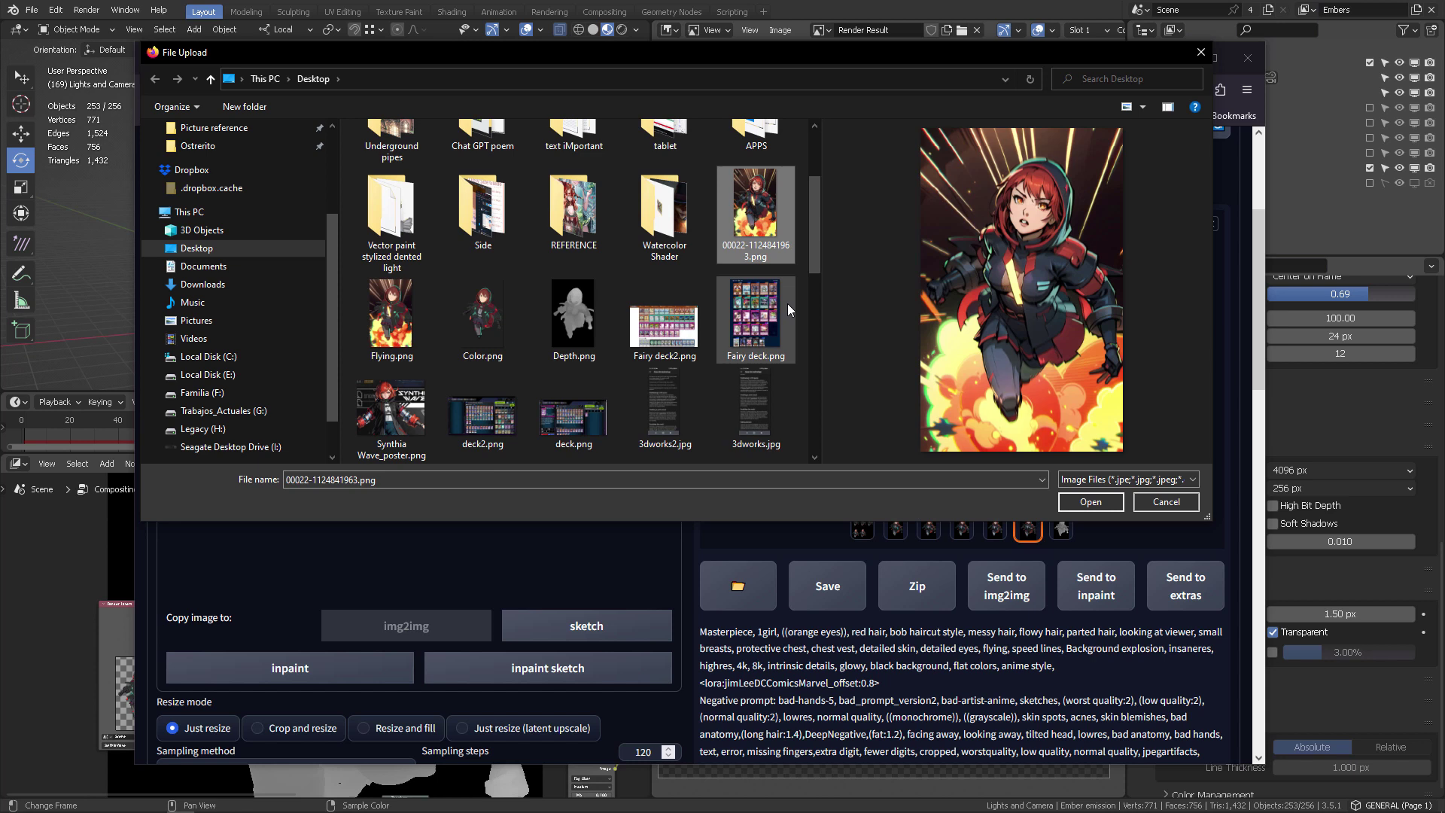
pyautogui.click(412, 310)
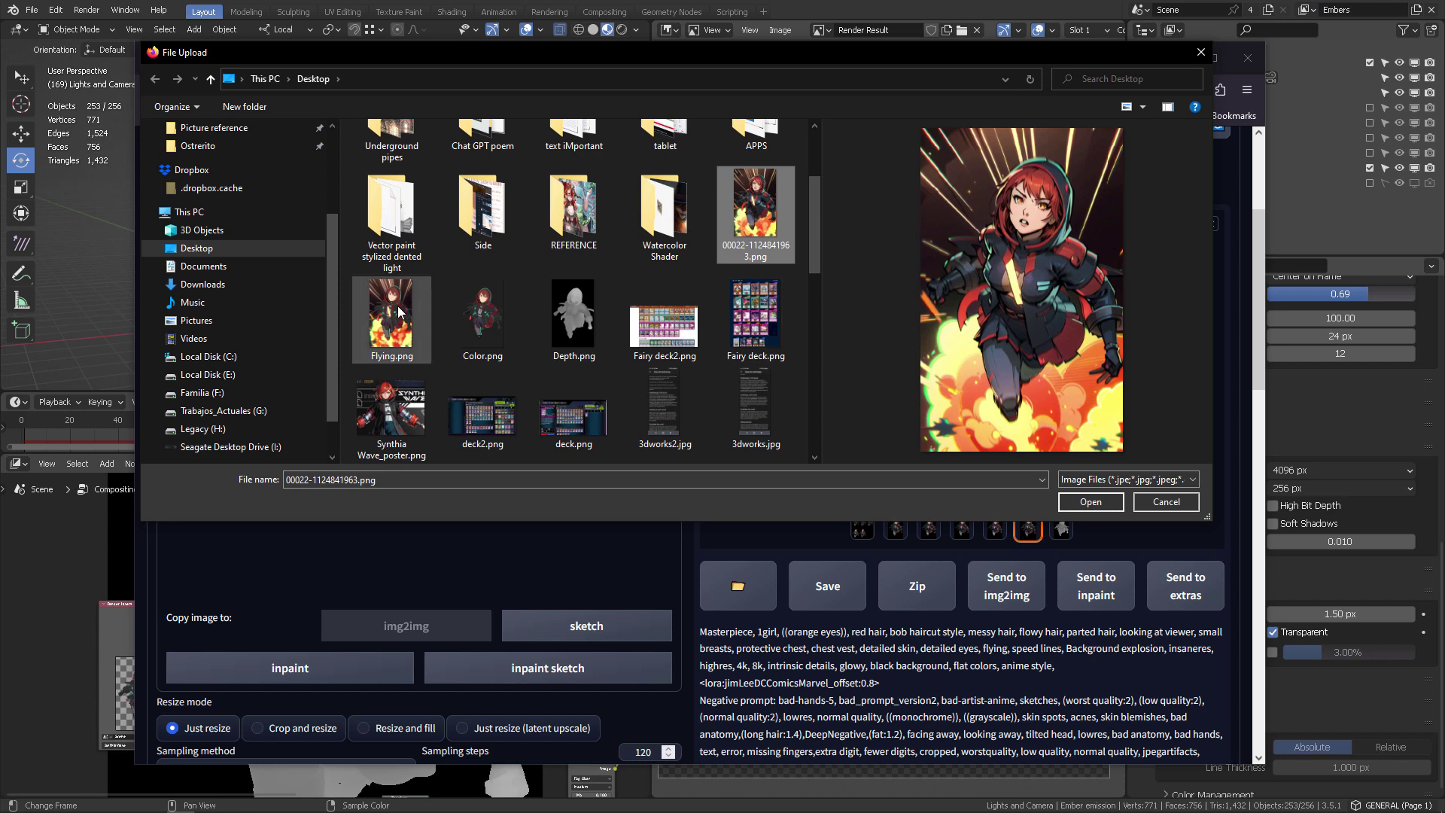
pyautogui.click(1101, 501)
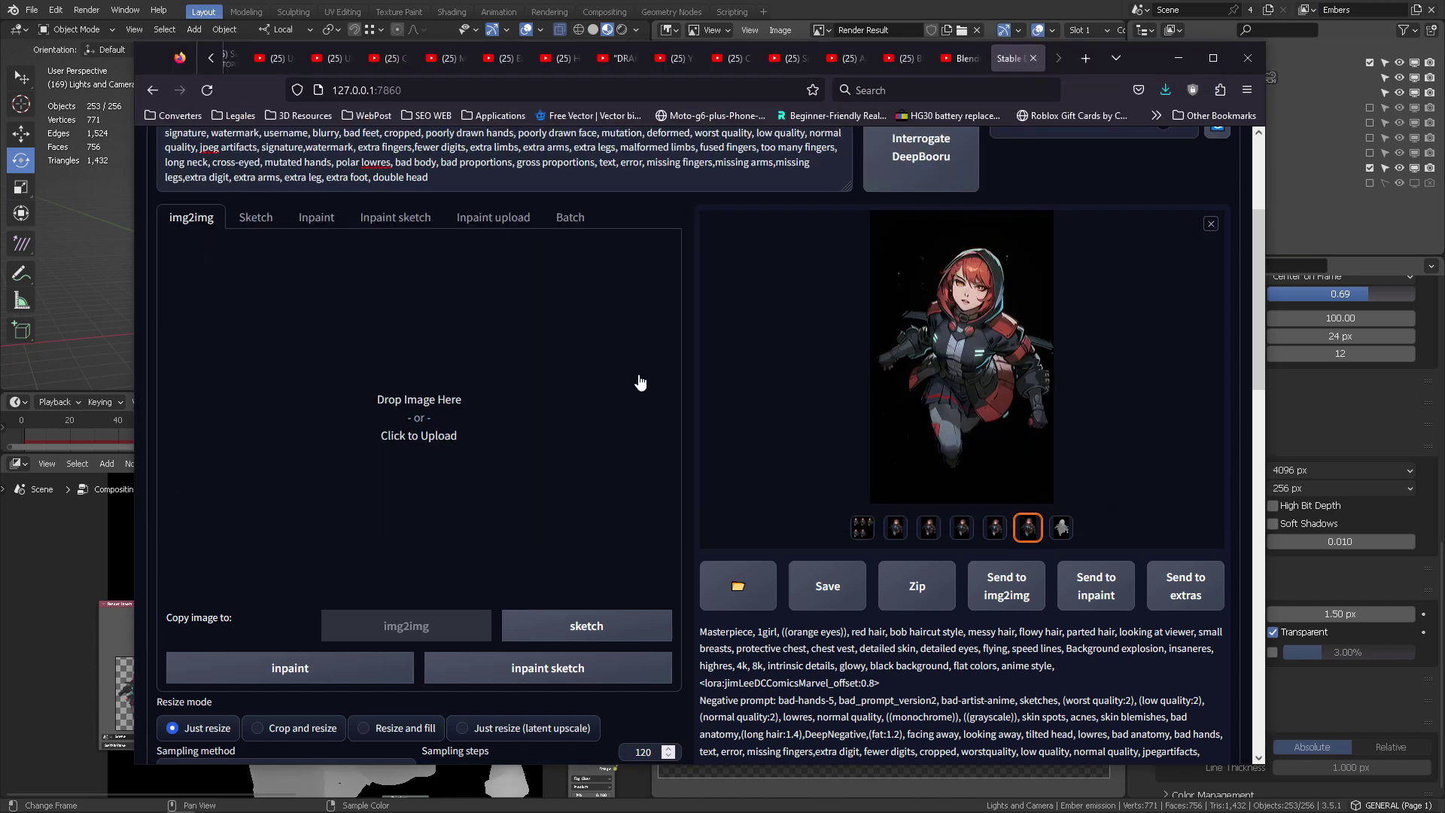
# Step: Switch to Blender, preview the Lens Distortion node's output in the compositor, and show the Viewer Node image in the image editor
pyautogui.click(770, 6)
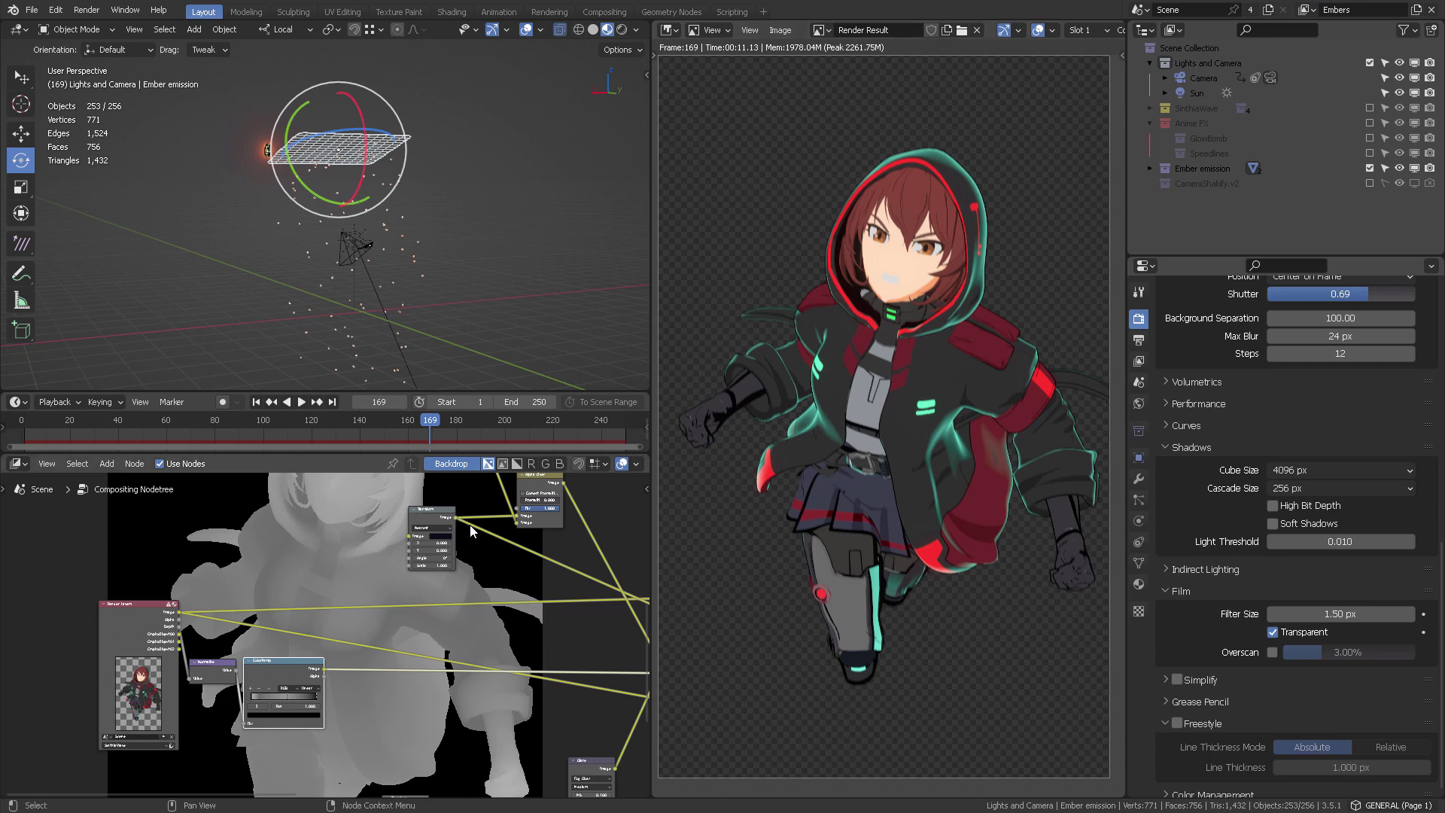
pyautogui.moveTo(471, 559); pyautogui.dragTo(105, 561, button='middle')
pyautogui.moveTo(632, 625); pyautogui.dragTo(297, 591, button='middle')
pyautogui.moveTo(487, 596); pyautogui.dragTo(464, 596, button='middle')
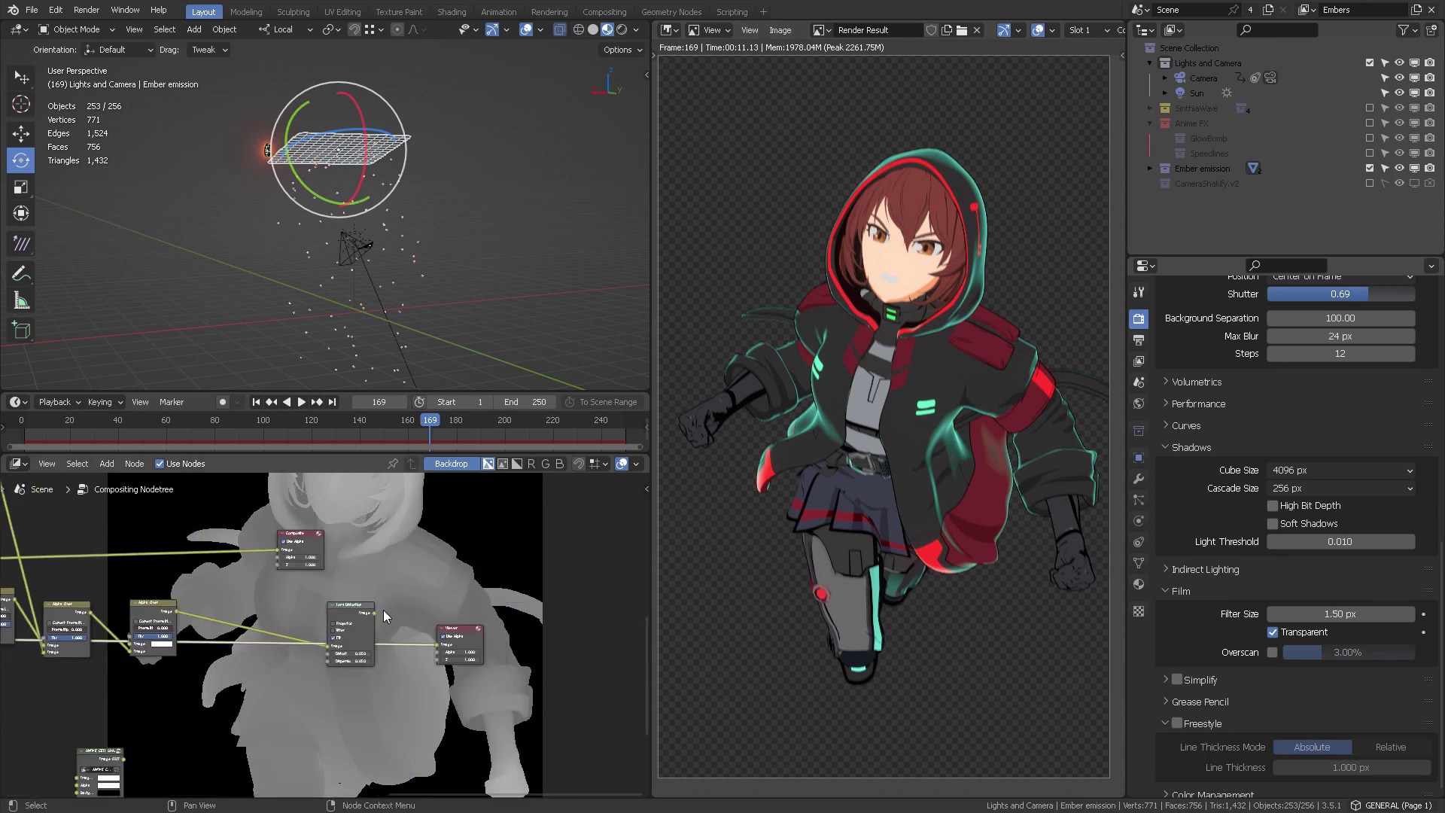
pyautogui.keyDown('ctrl'); pyautogui.keyDown('shift'); pyautogui.click(361, 614); pyautogui.keyUp('shift'); pyautogui.keyUp('ctrl')
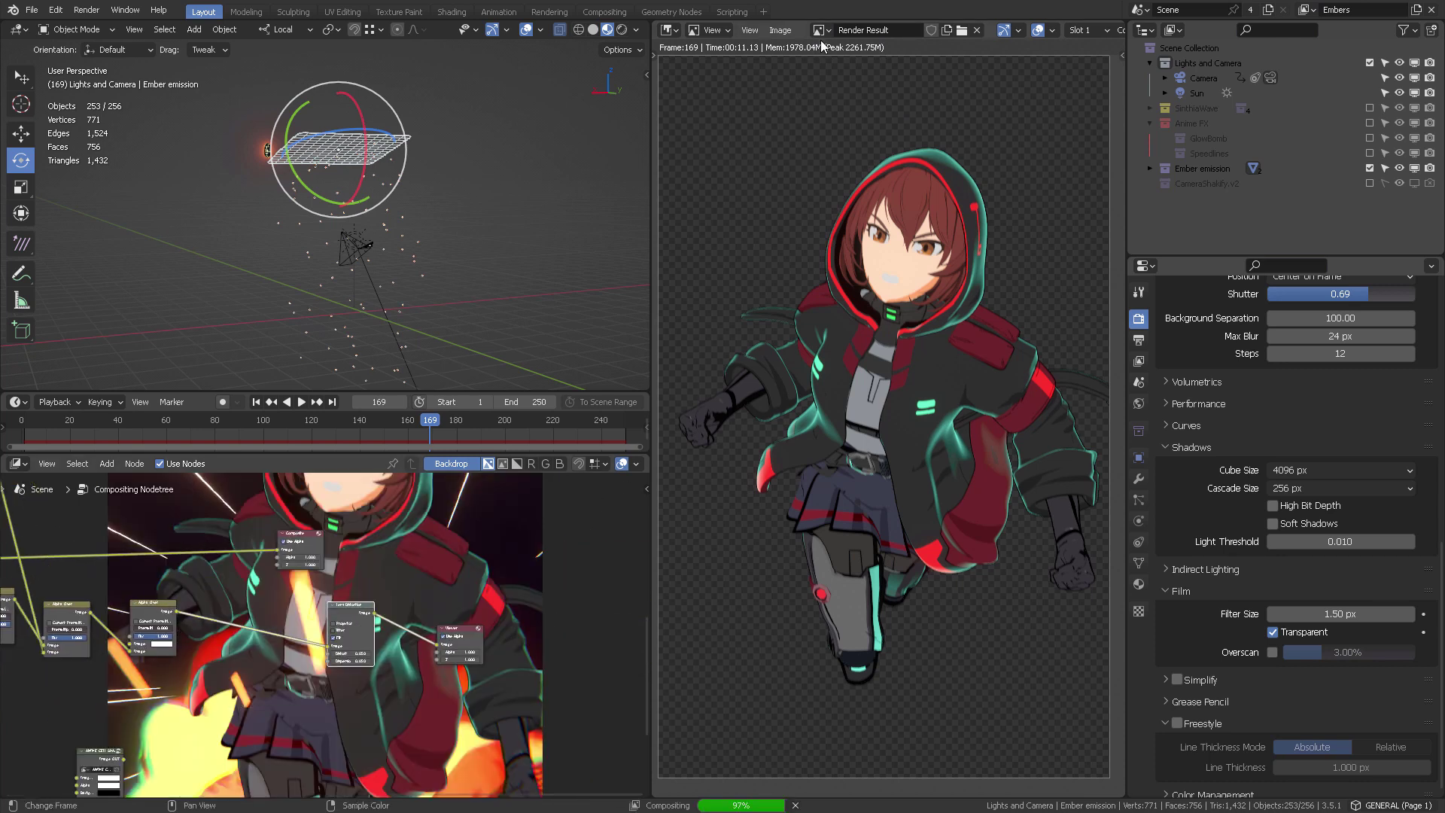
pyautogui.click(818, 31)
pyautogui.click(858, 183)
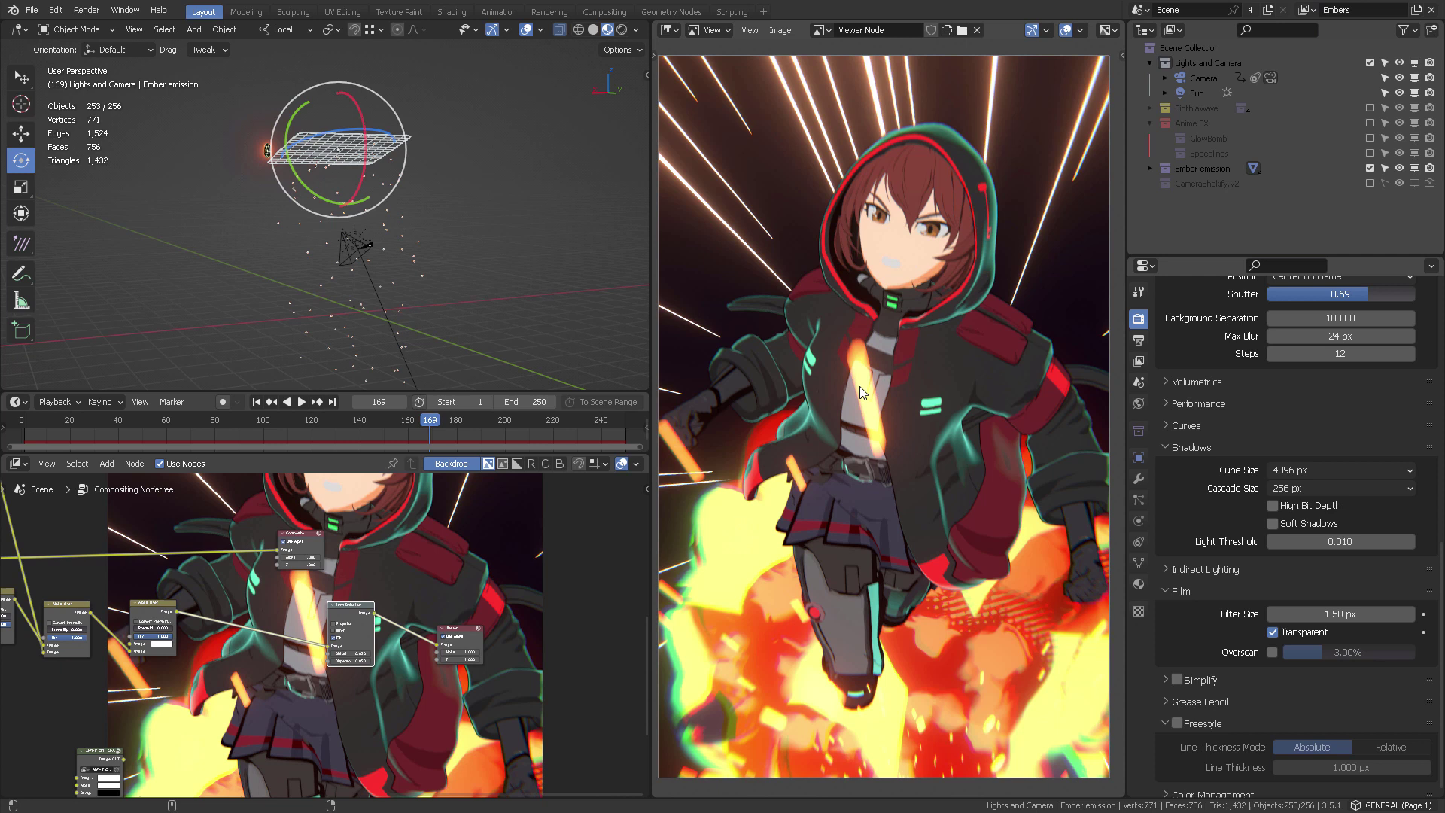
# Step: Return to the Stable Diffusion web UI and set ControlNet Unit 0 to Depth, model control_v11f1p_sd15_depth [cfd03158], and ControlNet is more important
pyautogui.hotkey('alt', 'Tab')
pyautogui.click(406, 293)
pyautogui.hotkey('alt', 'Tab')
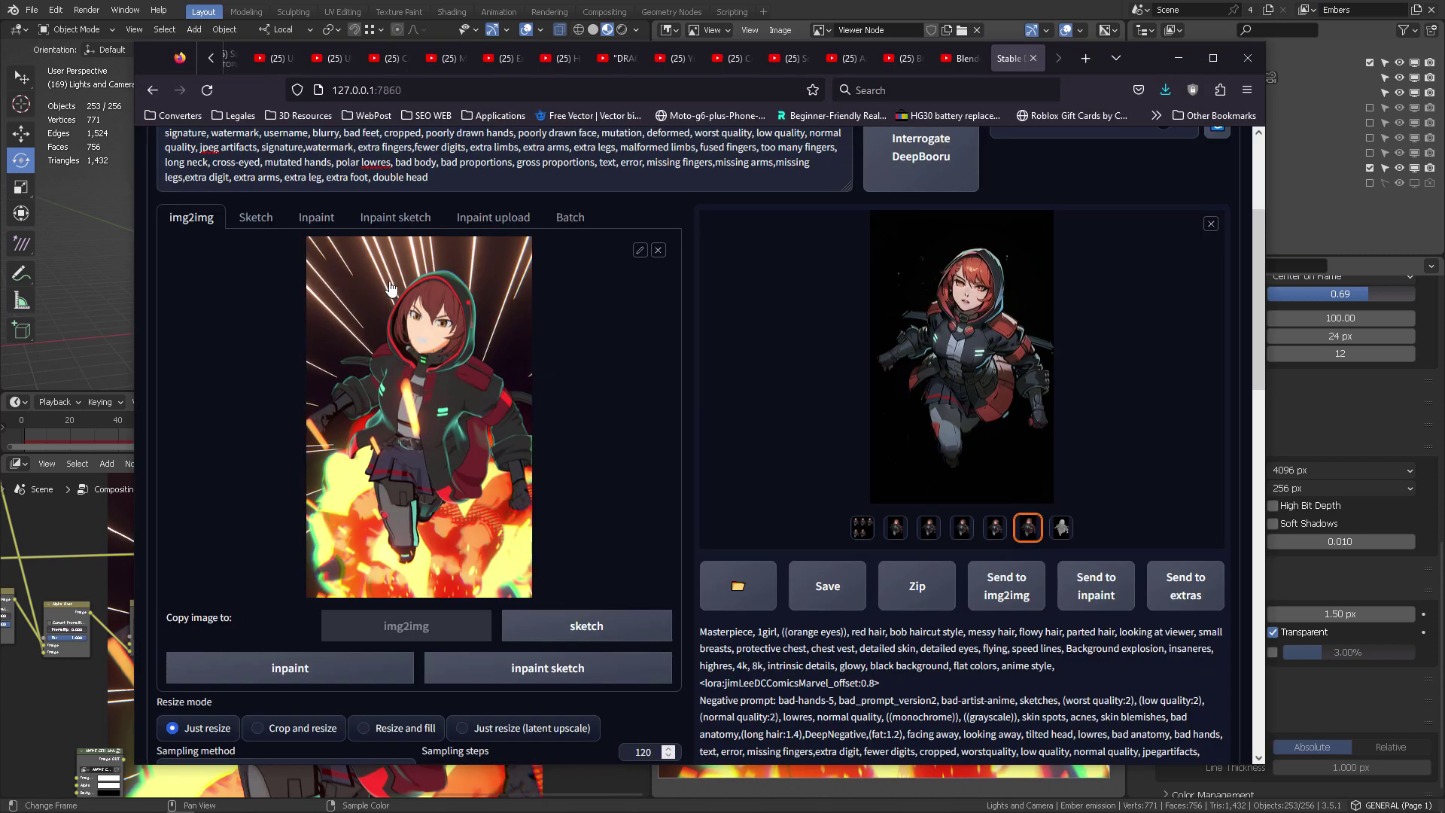
pyautogui.scroll(-12, 608, 459)
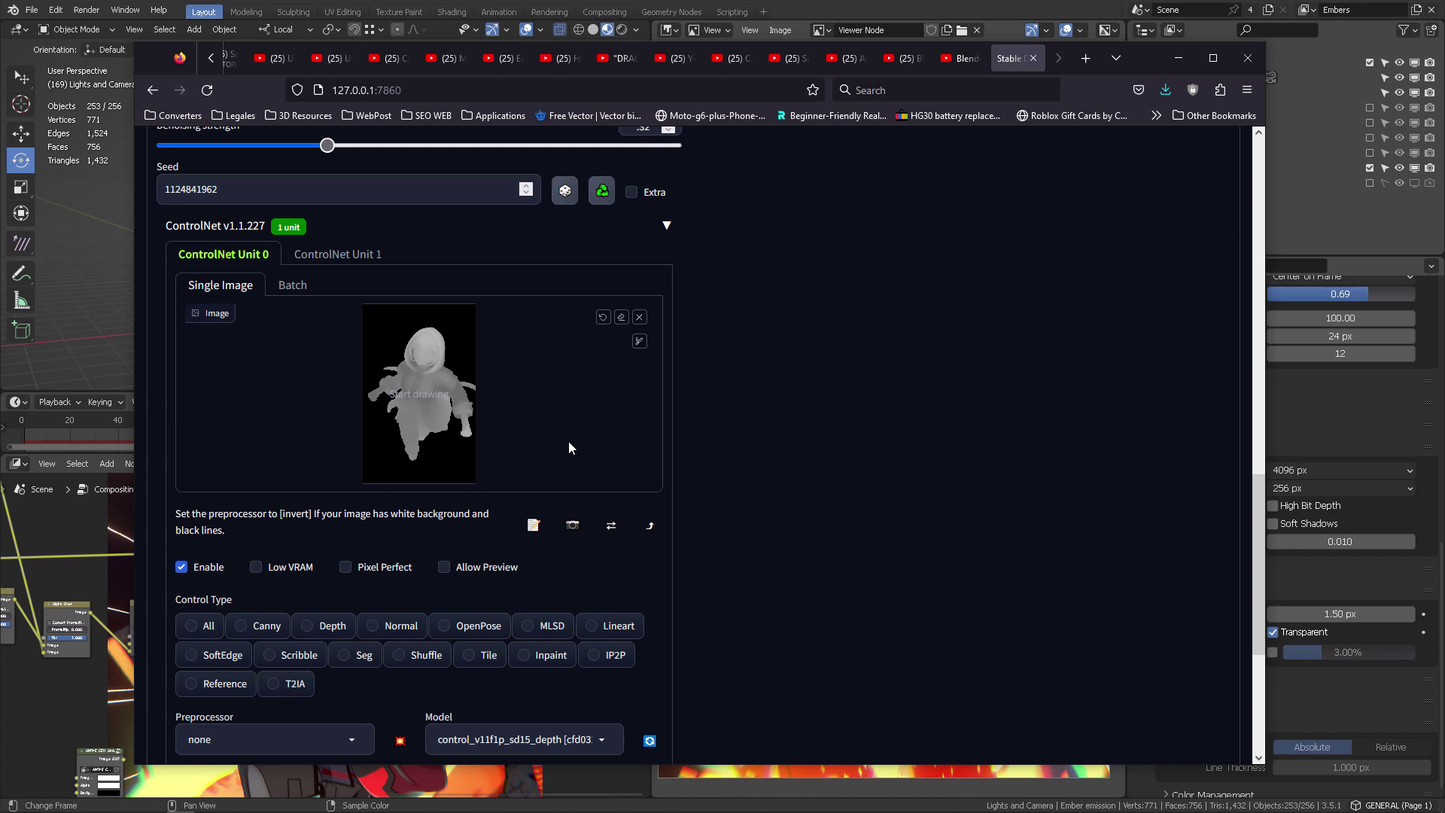
pyautogui.scroll(-1, 569, 447)
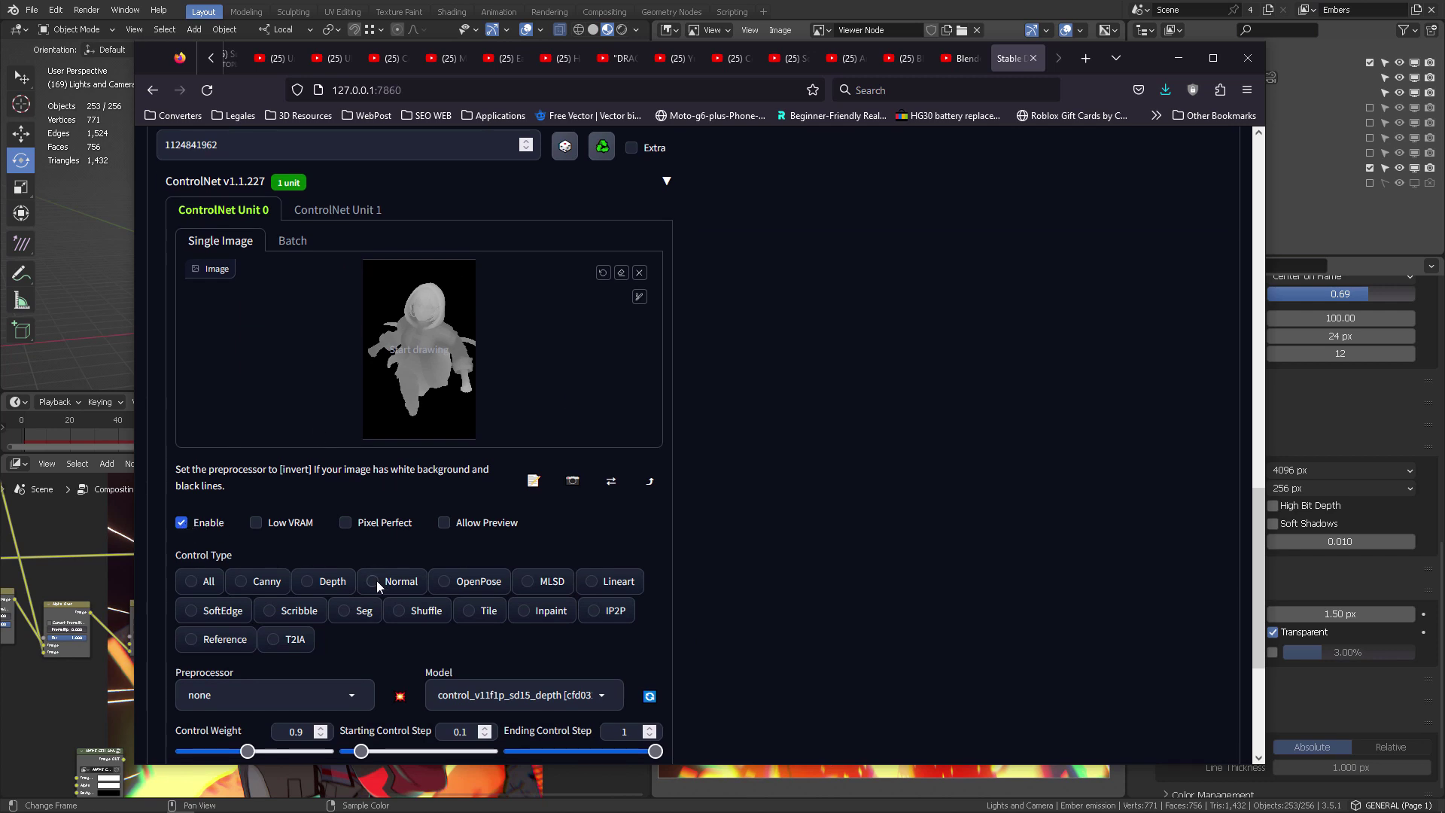
pyautogui.scroll(-5, 369, 534)
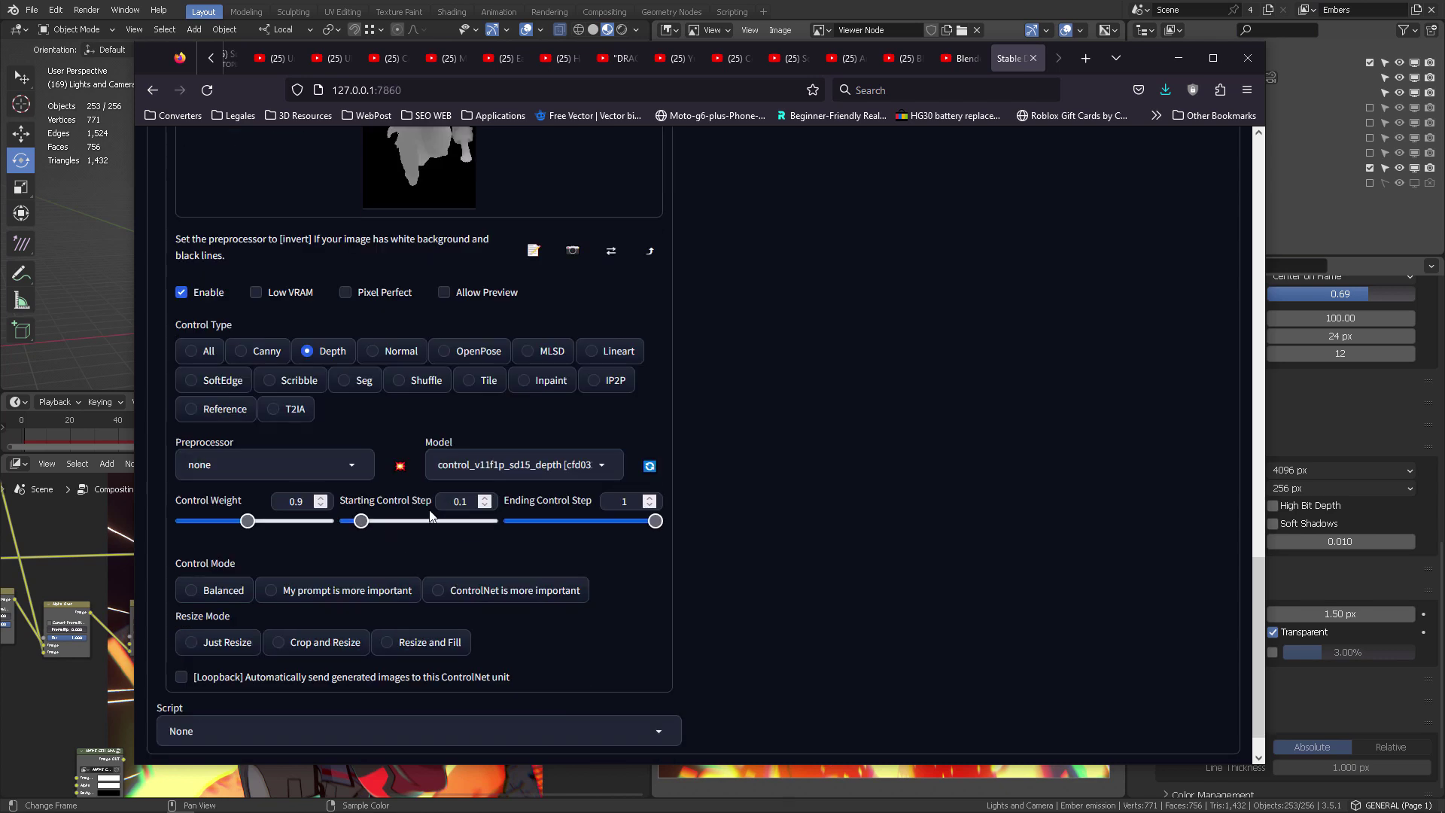
pyautogui.click(599, 466)
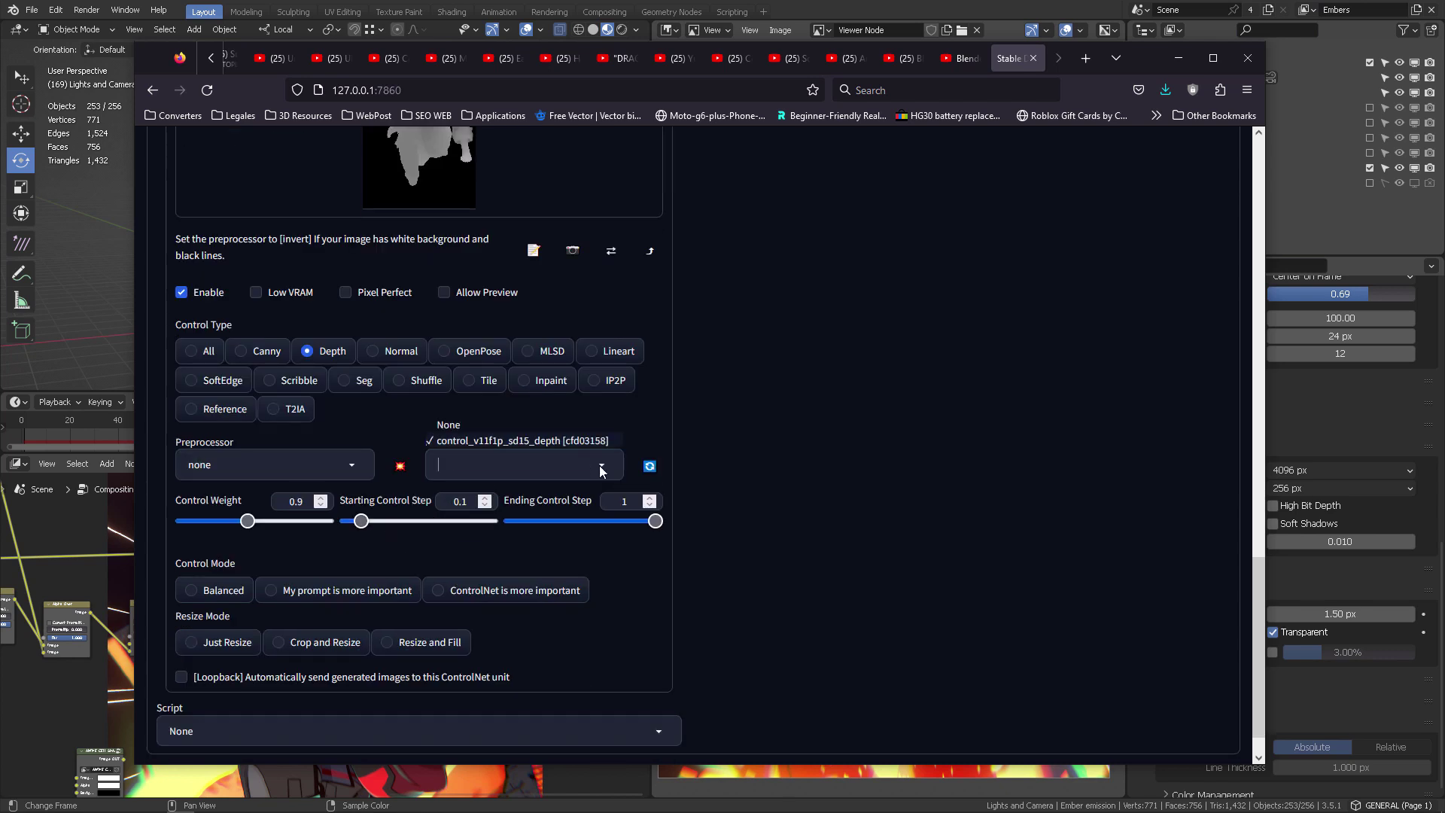
pyautogui.click(558, 447)
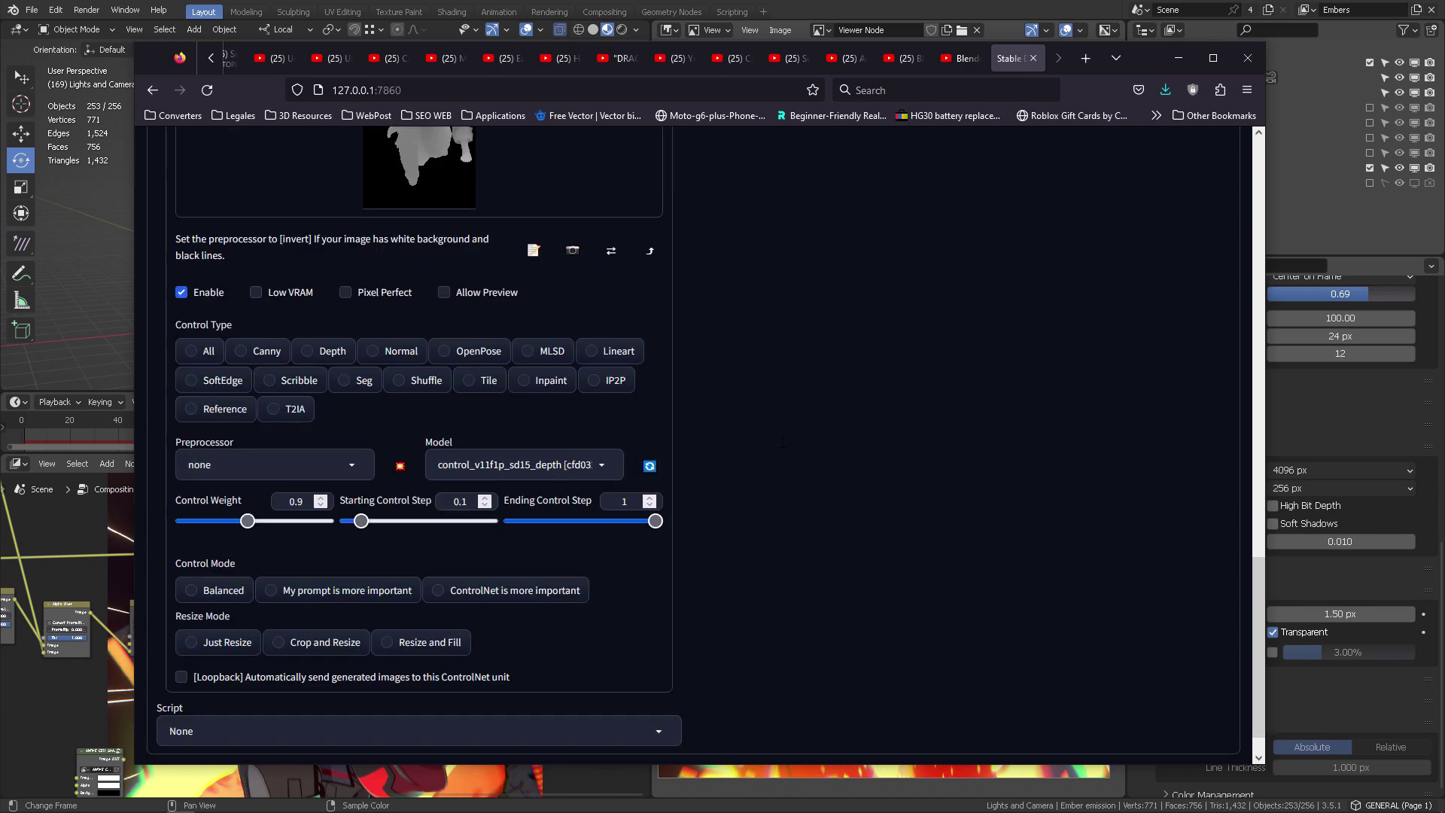
pyautogui.click(440, 590)
# Step: Replace the img2img positive prompt with "flyring bright ember particles, chromatic aberration, lens distortion, motion blur,"
pyautogui.moveTo(790, 612)
pyautogui.mouseDown(button='middle')
pyautogui.moveTo(859, 377)
pyautogui.moveTo(851, 324)
pyautogui.mouseUp(button='middle')
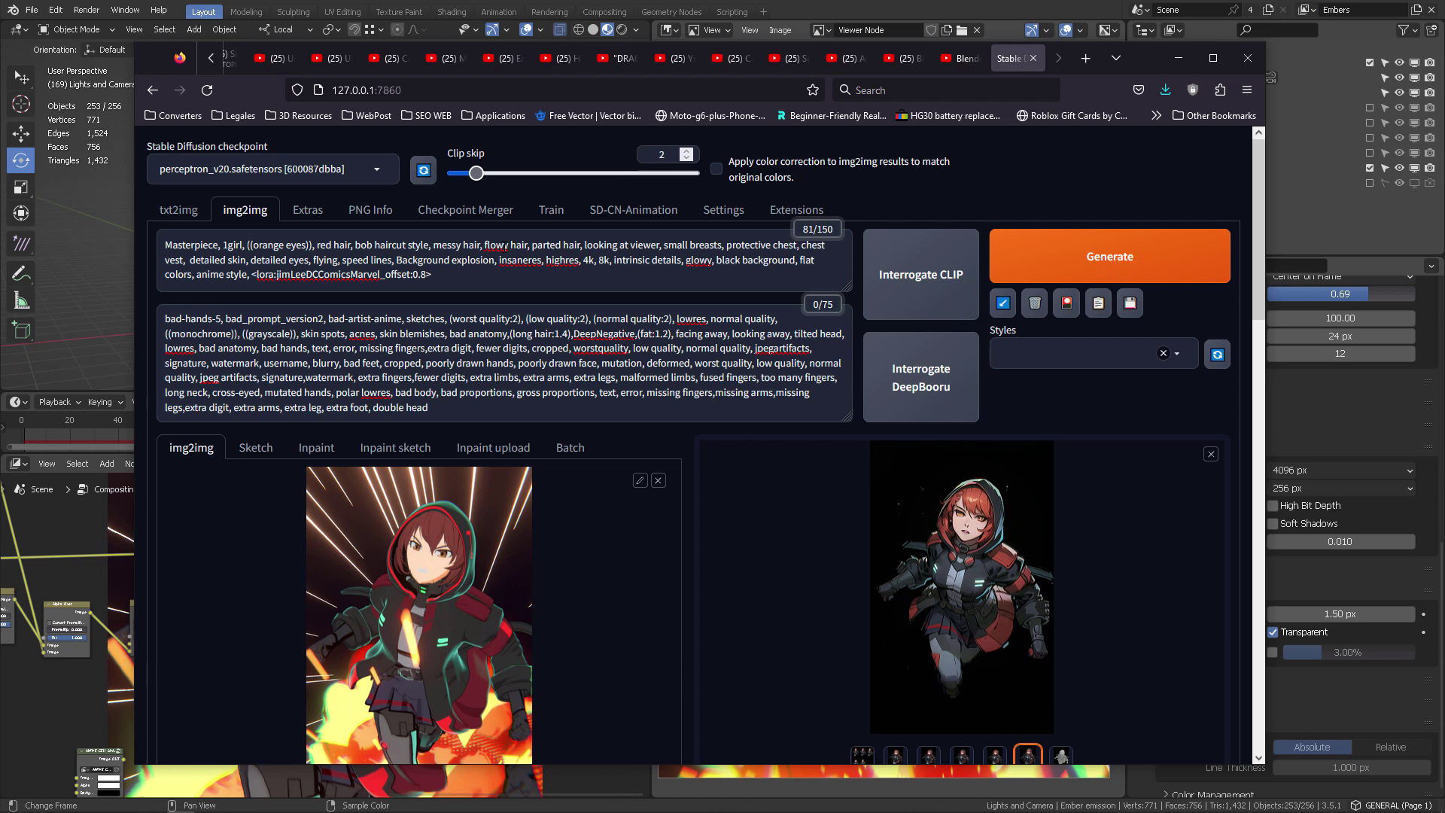
pyautogui.moveTo(444, 279); pyautogui.dragTo(132, 247)
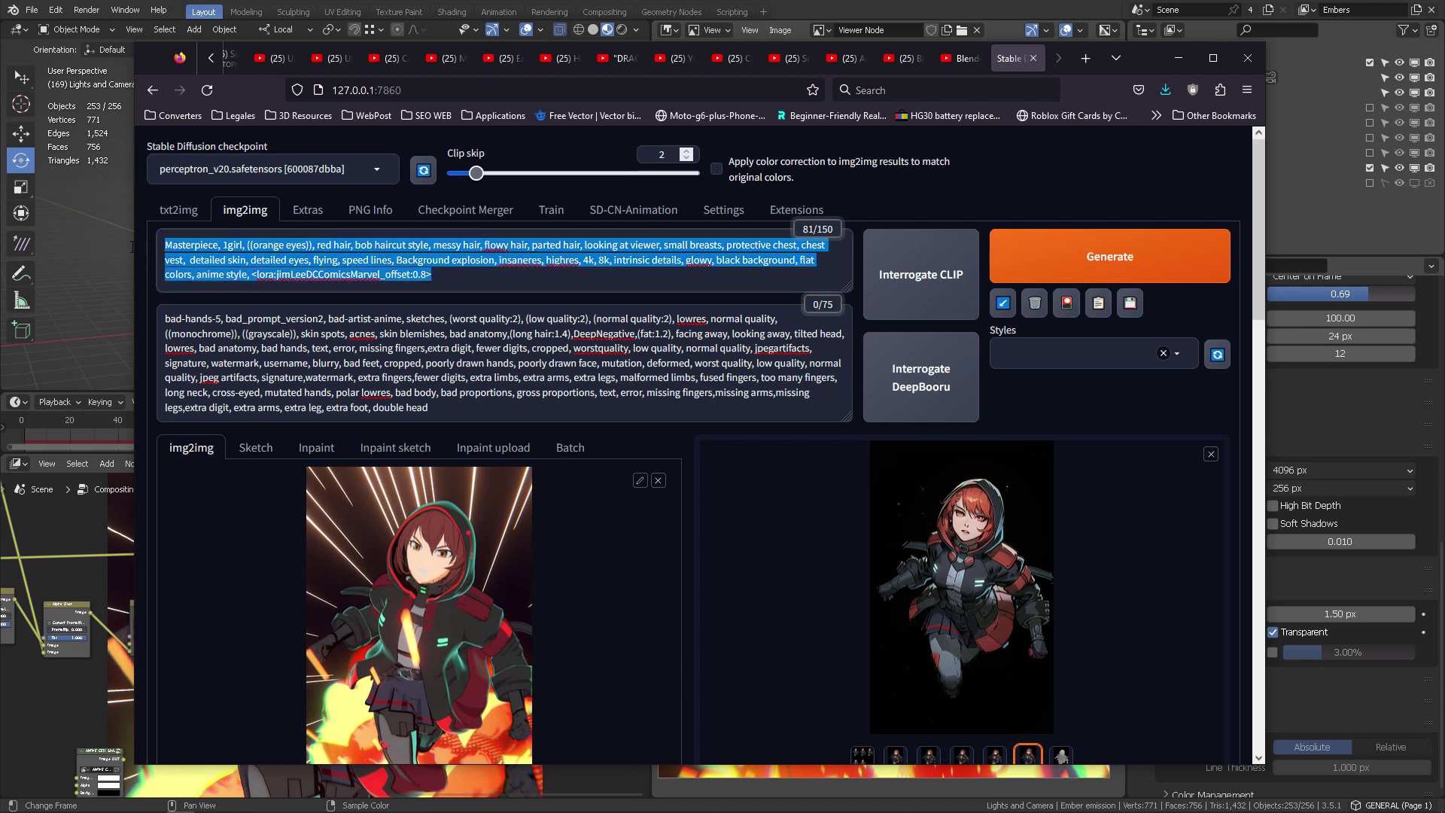
pyautogui.write('flyring bright ember particles, chromatic aberration, lens distortion, motion blur,')
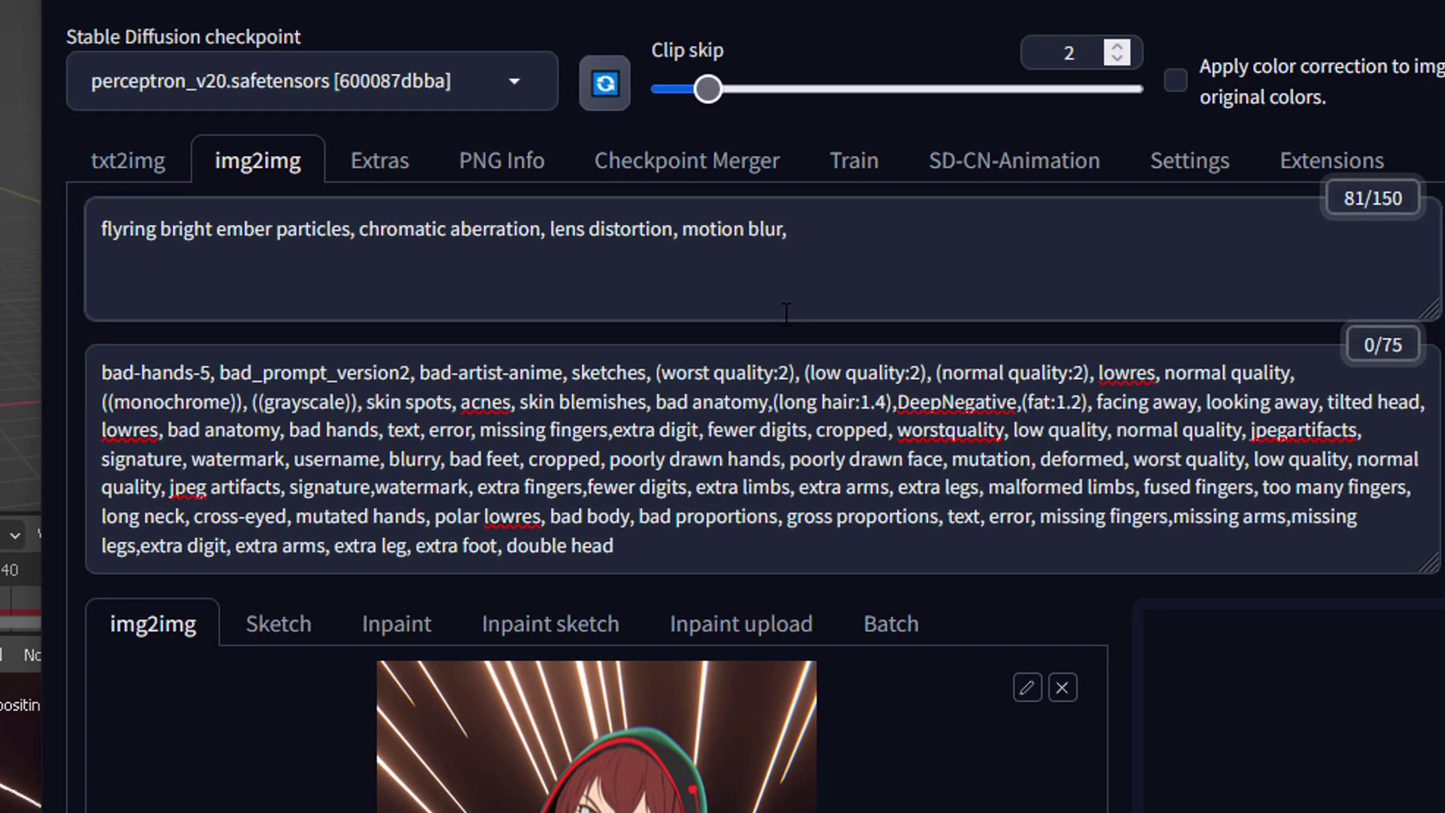
# Step: Replace the img2img positive prompt with the copied full prompt running from "Masterpiece, 1girl, ((orange eyes)), red hair" to "<lora:jimLeeDCComicsMarvel_offset:0.8>"
pyautogui.moveTo(102, 229); pyautogui.dragTo(578, 240)
pyautogui.click(762, 232)
pyautogui.moveTo(843, 236); pyautogui.dragTo(8, 249)
pyautogui.press('BackSpace')
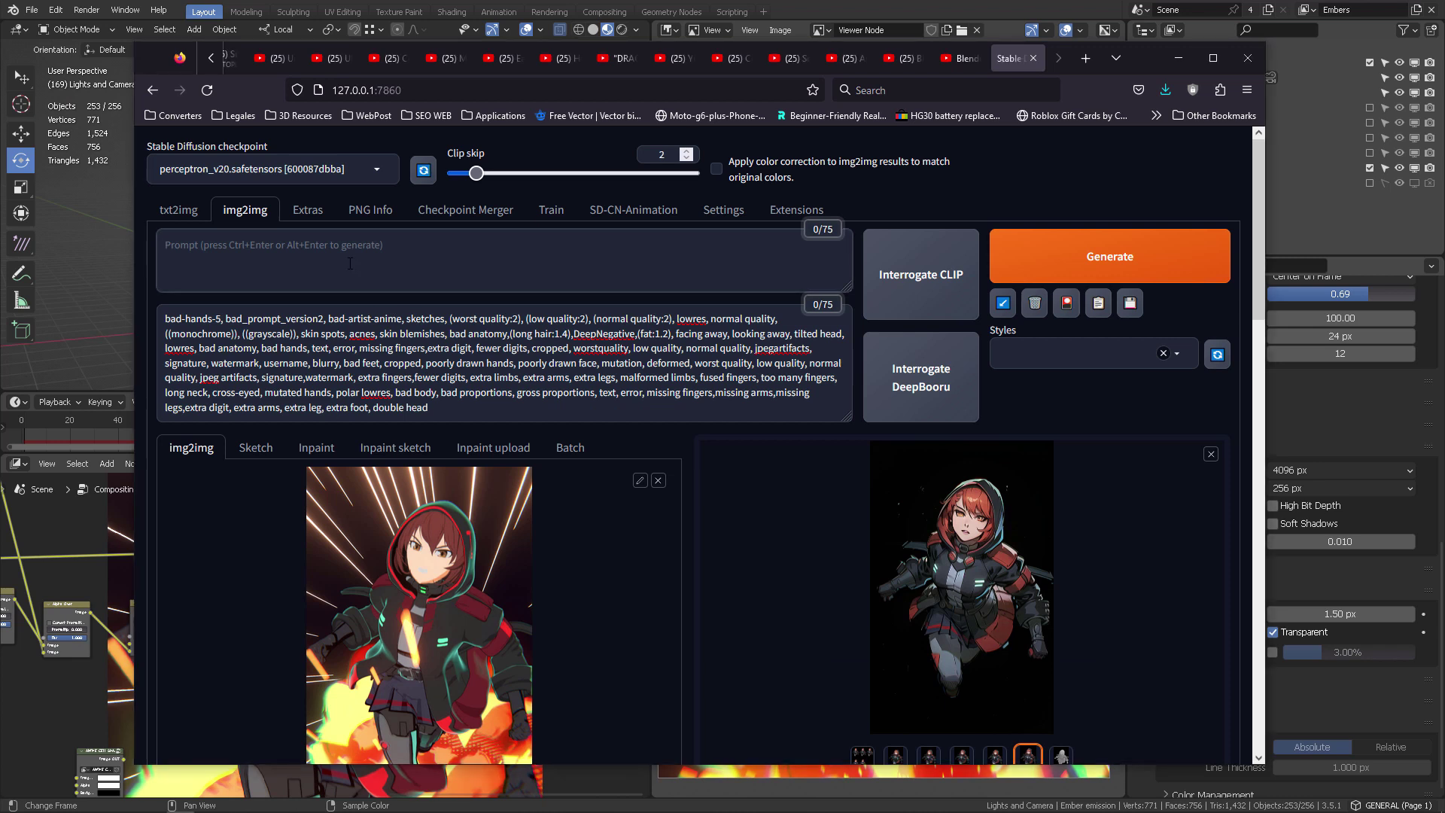
pyautogui.write('Masterpiece, 1girl, ((orange eyes)), red hair, bob haircut style, messy hair, flowy hair, parted hair, looking at viewer, small breasts, protective chest, chest vest,  detailed skin, detailed eyes, flying, speed lines, high speed flight, BREAK, Background explosion, flyring bright ember particles, chromatic aberration, lens distortion, motion blur, insaneres, highres, 4k, 8k, intrinsic details, glowy, black background, flat colors, anime style, <lora:jimLeeDCComicsMarvel_offset:0.8>')
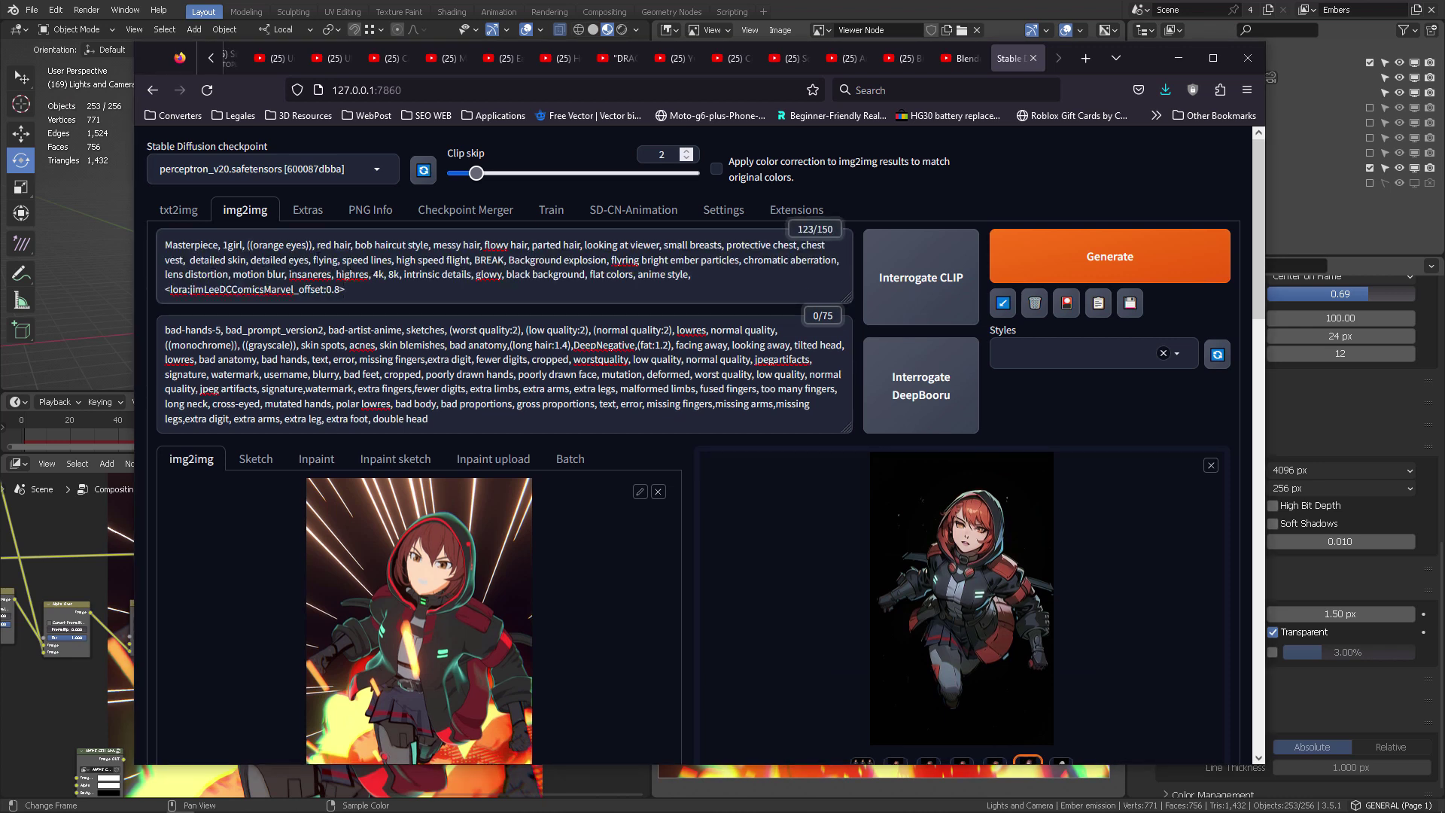
# Step: Review the background and effect terms in the positive prompt and correct "flyring" to "flying" before "bright ember particles"
pyautogui.moveTo(312, 260); pyautogui.dragTo(470, 260)
pyautogui.click(401, 260)
pyautogui.moveTo(475, 260); pyautogui.dragTo(505, 260)
pyautogui.moveTo(509, 260); pyautogui.dragTo(602, 260)
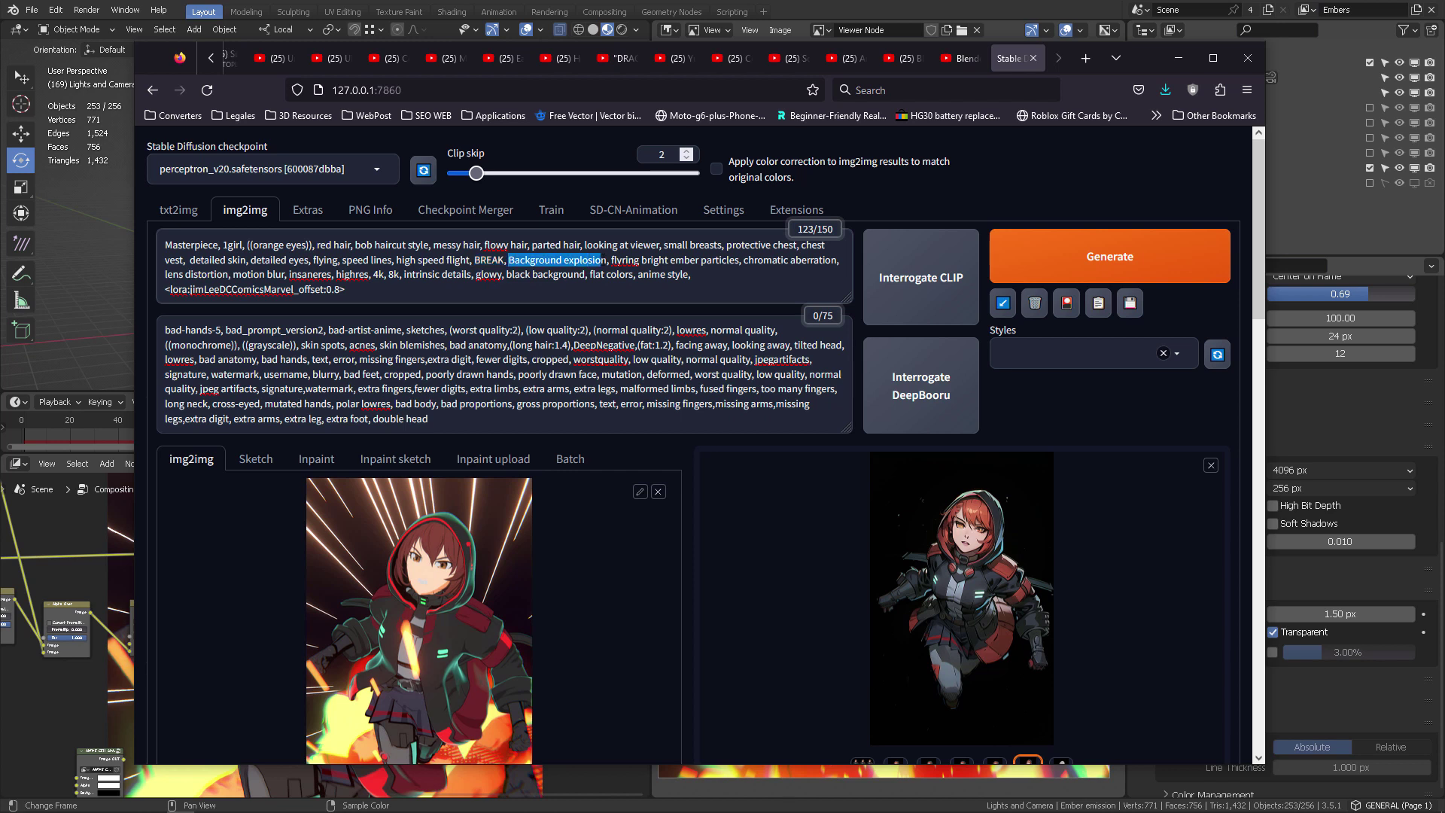
pyautogui.click(614, 259)
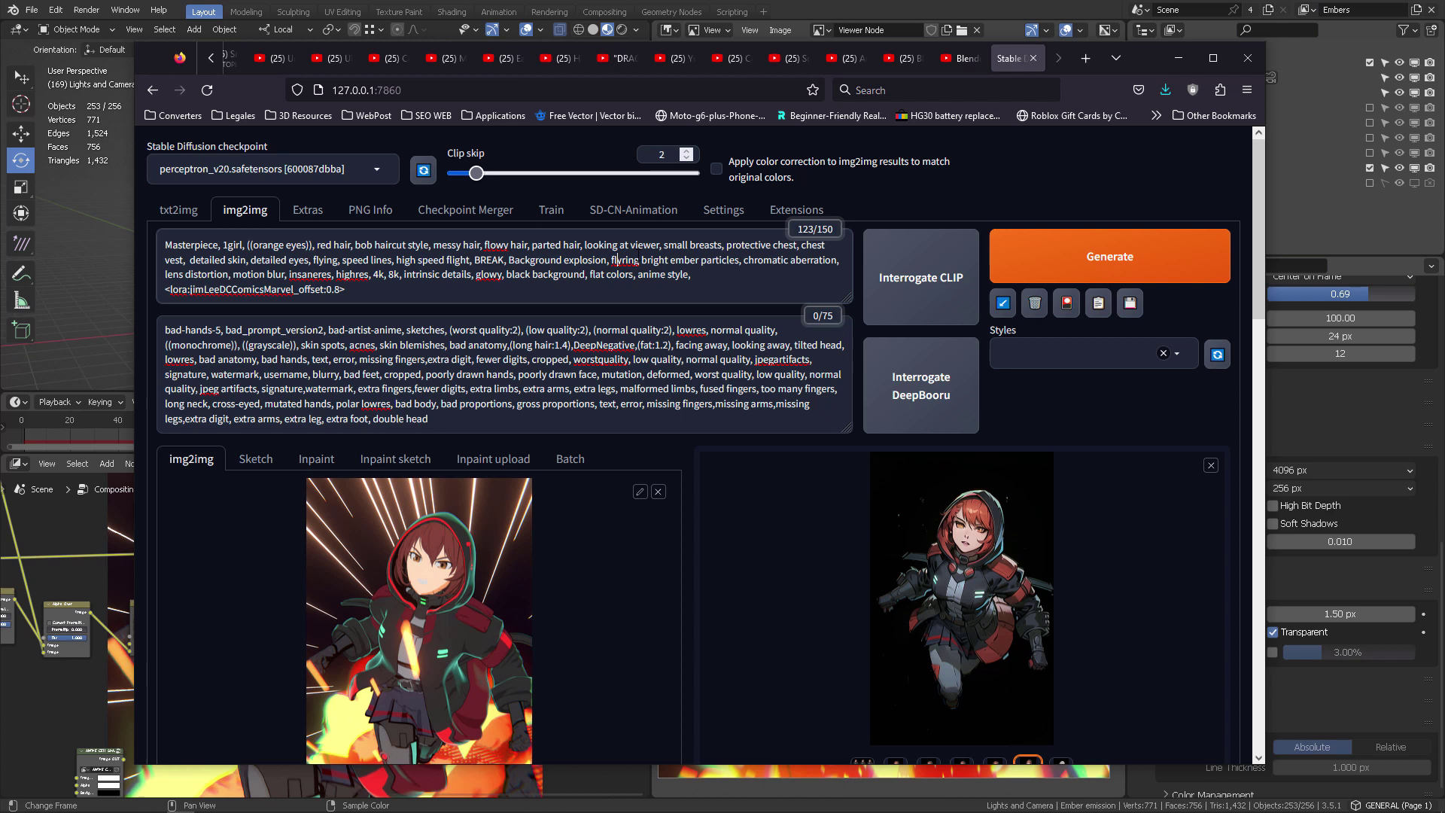
pyautogui.press('BackSpace')
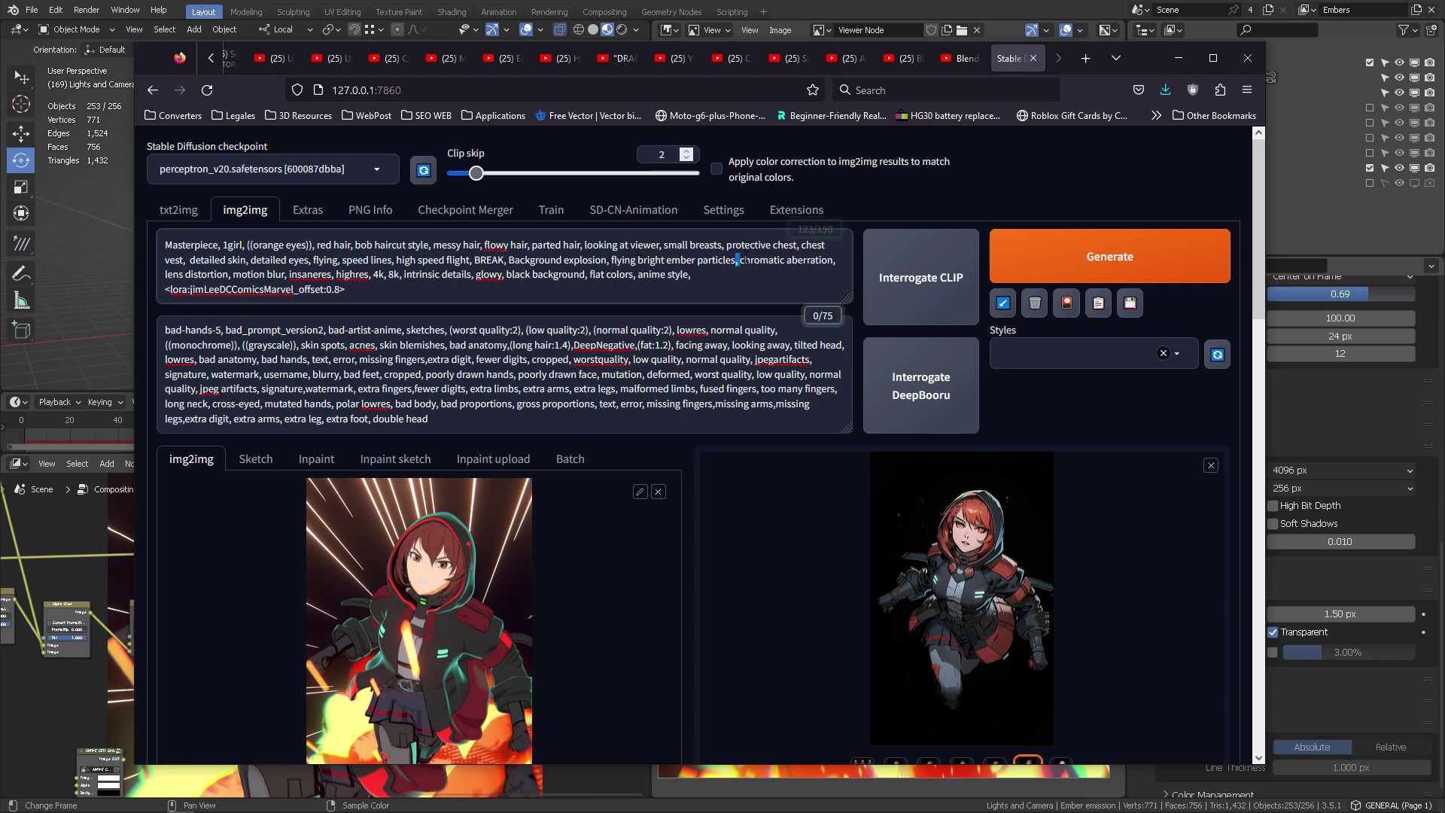
pyautogui.moveTo(745, 260); pyautogui.dragTo(829, 260)
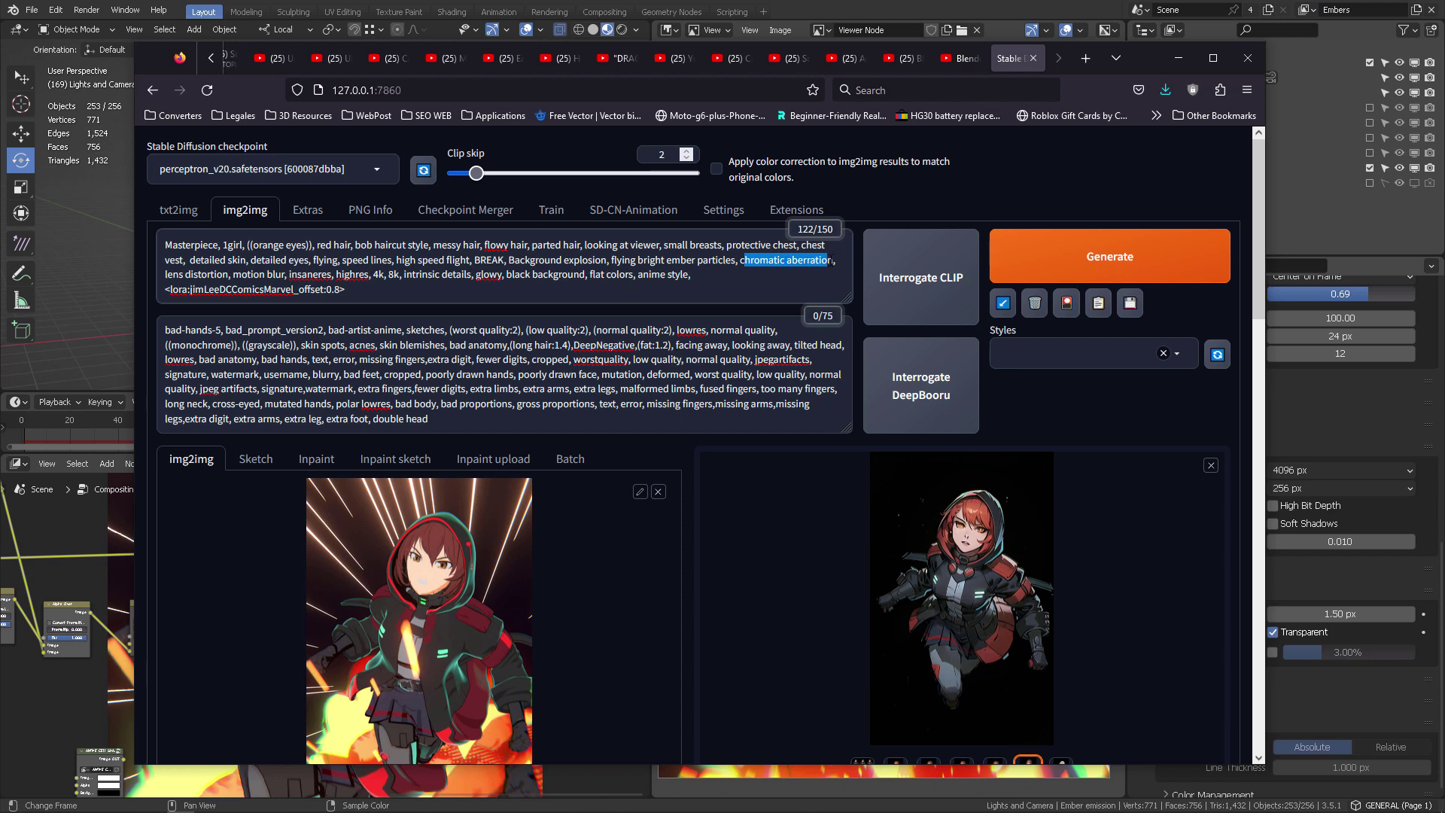
pyautogui.moveTo(167, 275); pyautogui.dragTo(251, 274)
# Step: Switch to Blender, maximize the compositor, and shift the Lens Distortion node slightly closer to the Alpha Over node feeding it
pyautogui.click(839, 5)
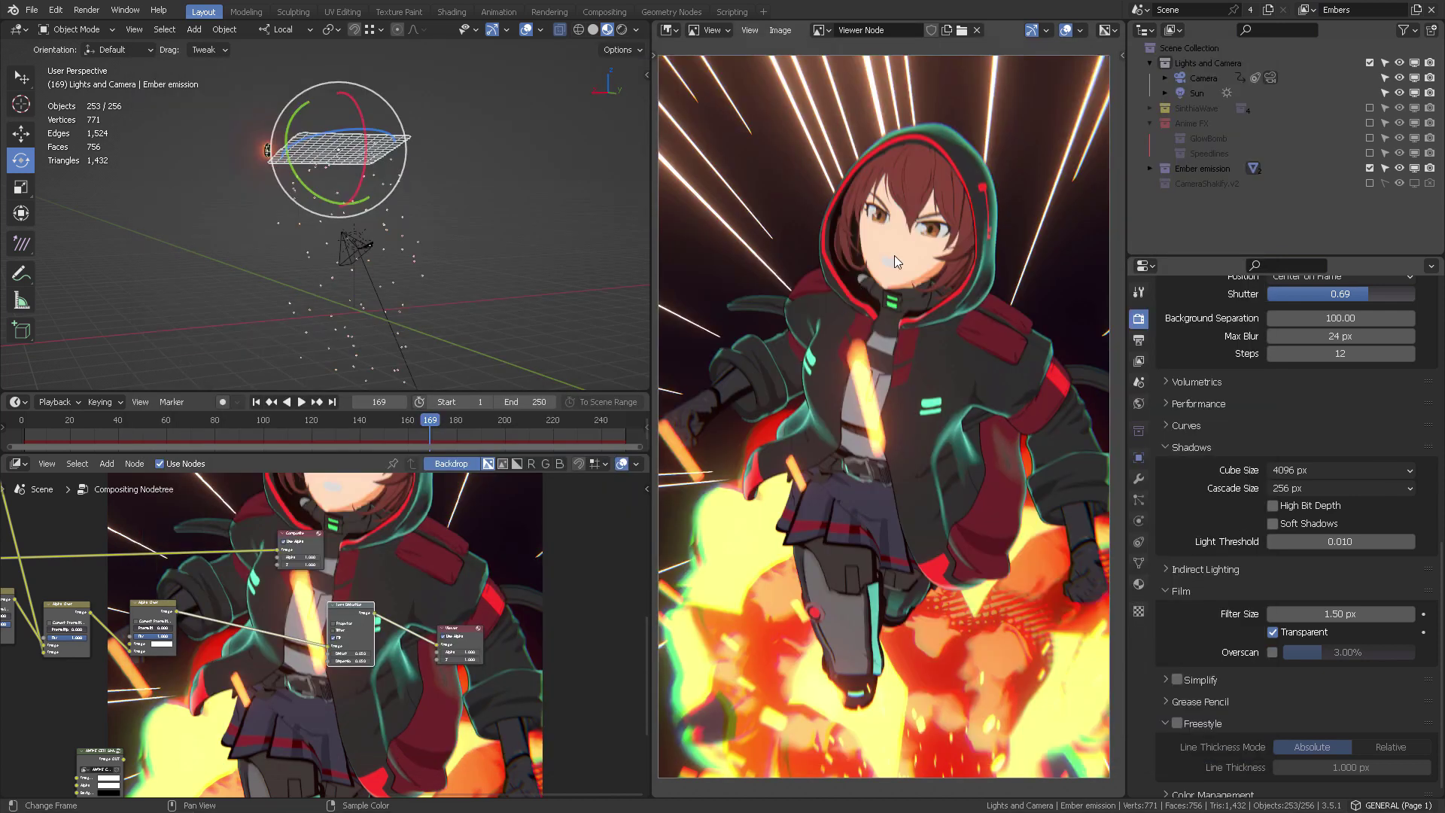
pyautogui.hotkey('ctrl', 'space')
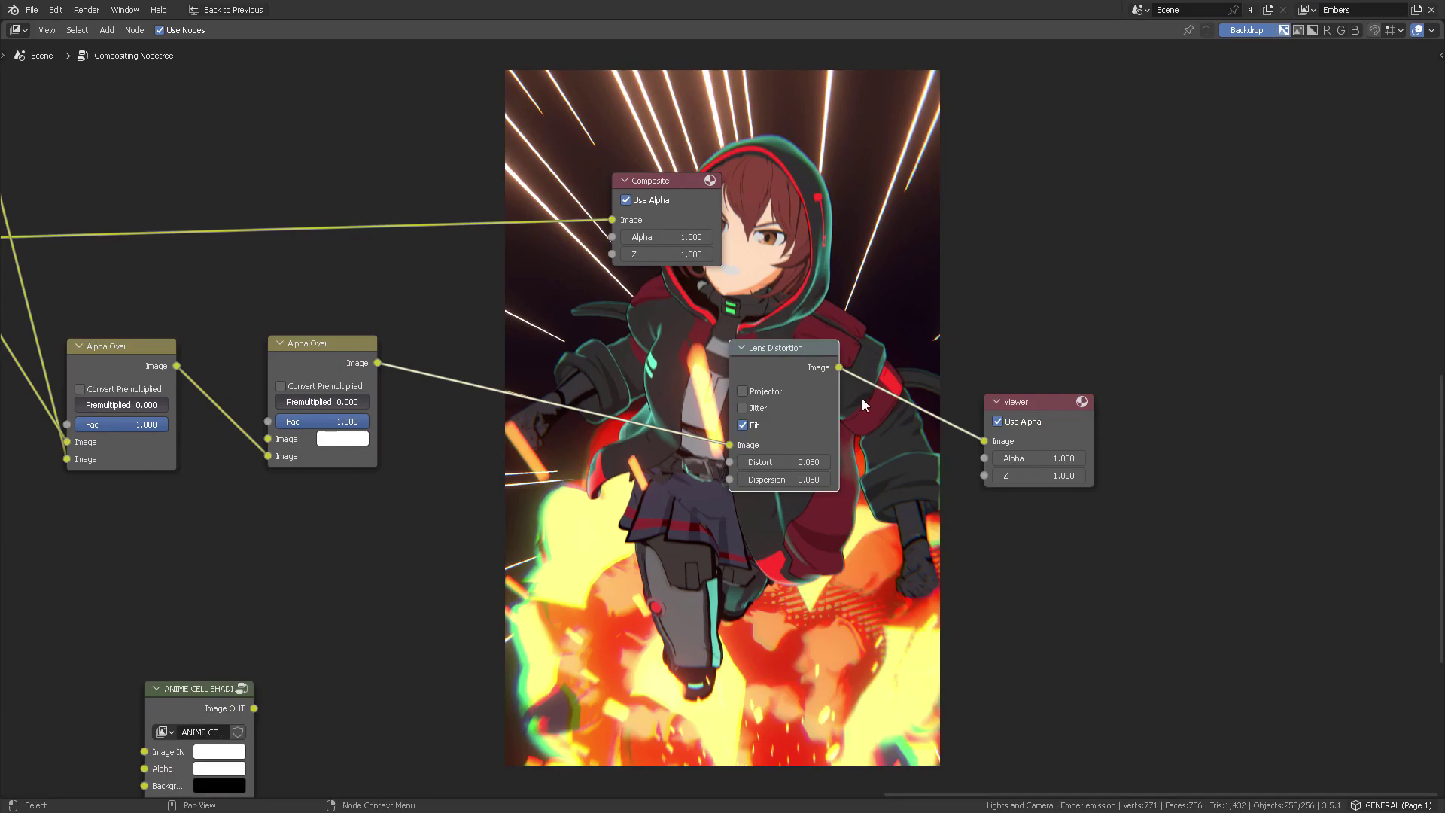
pyautogui.moveTo(861, 399); pyautogui.dragTo(947, 355, button='middle')
pyautogui.moveTo(1026, 216); pyautogui.dragTo(613, 175, button='middle')
pyautogui.moveTo(449, 277); pyautogui.dragTo(417, 290)
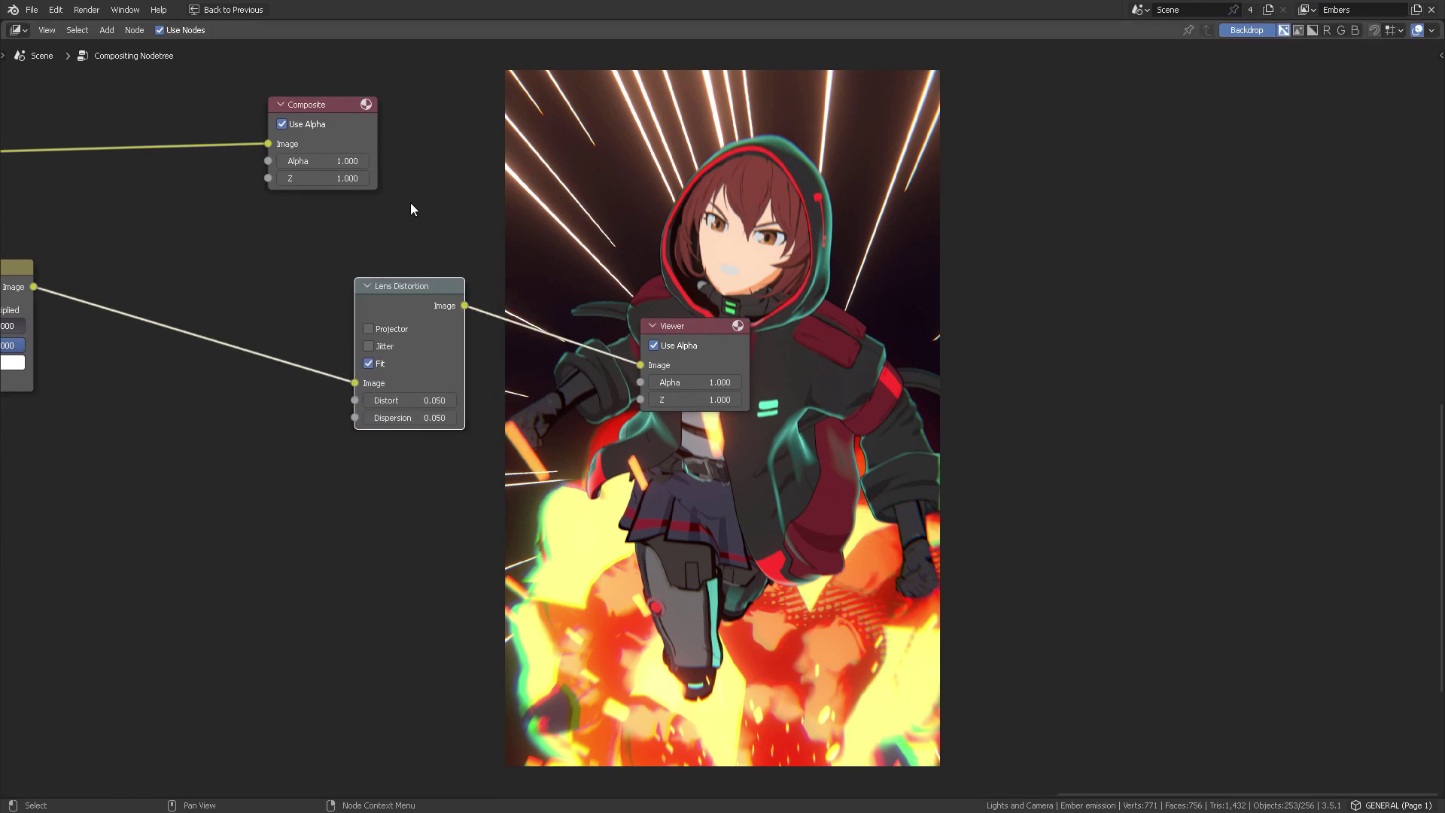
pyautogui.moveTo(646, 477); pyautogui.dragTo(733, 472, button='middle')
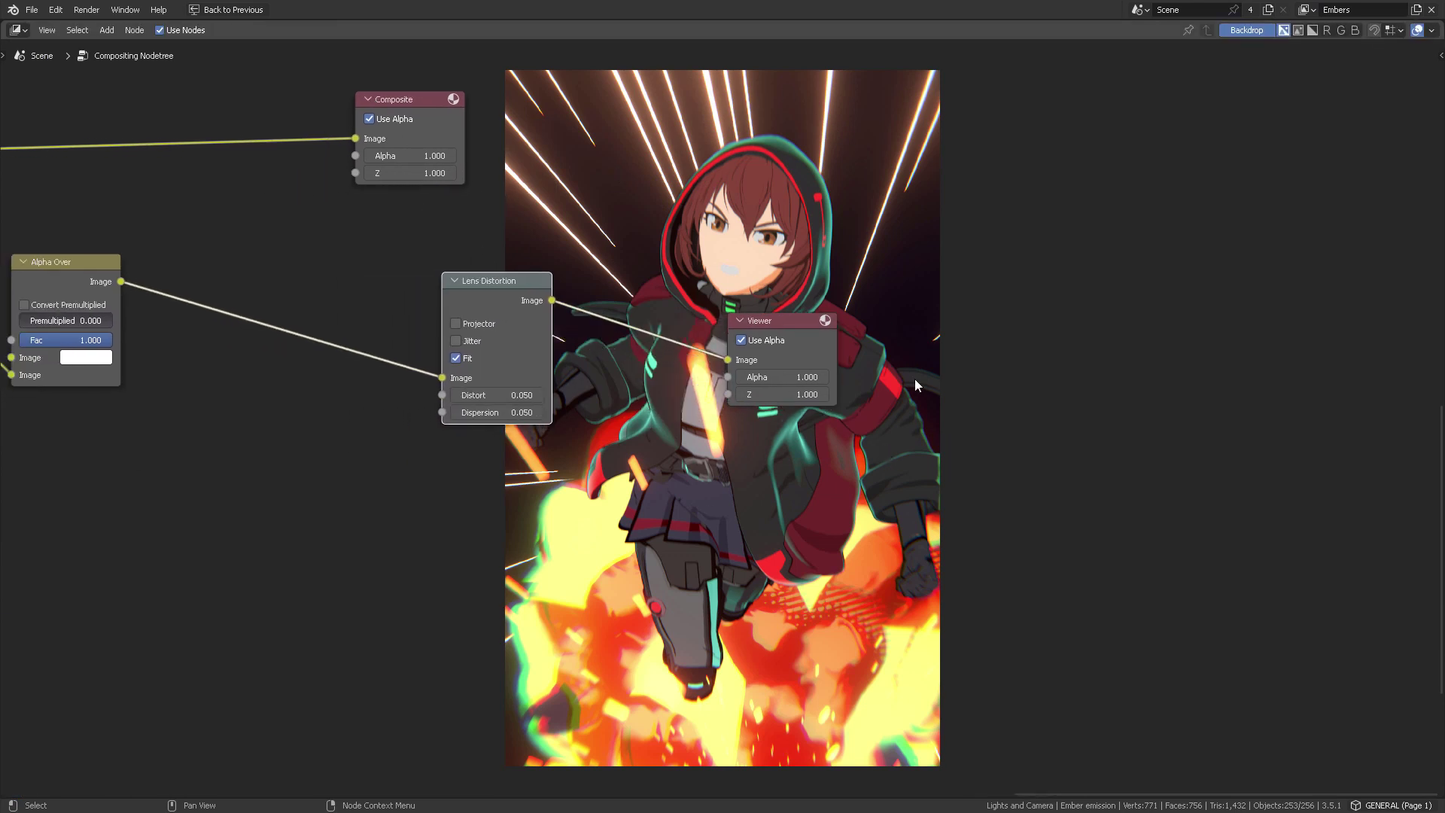
pyautogui.moveTo(734, 557)
pyautogui.mouseDown(button='middle')
pyautogui.moveTo(685, 486)
pyautogui.moveTo(597, 565)
pyautogui.moveTo(872, 558)
pyautogui.moveTo(848, 508)
pyautogui.moveTo(1112, 480)
pyautogui.mouseUp(button='middle')
pyautogui.scroll(-3, 720, 577)
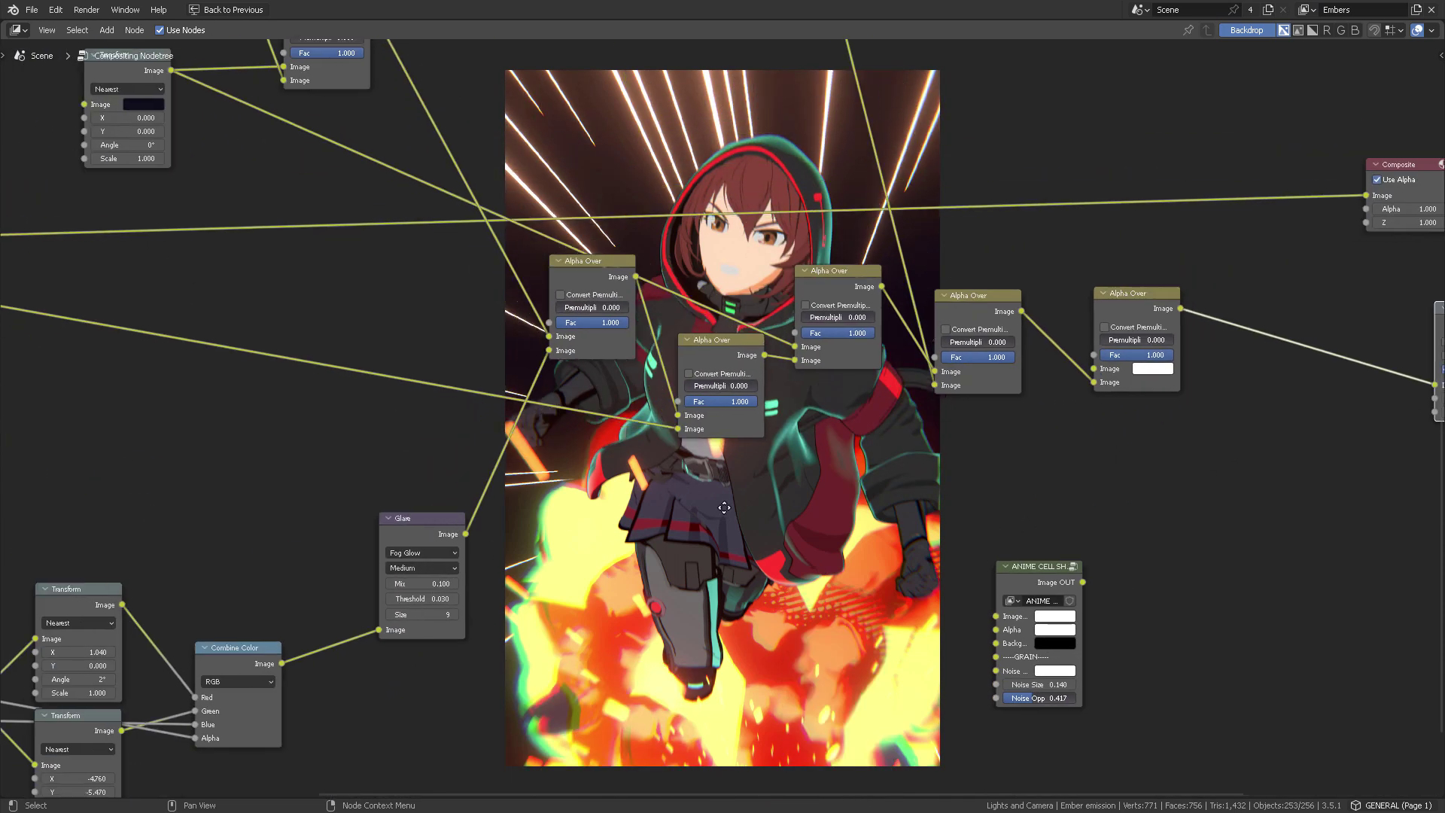
# Step: Reposition the Separate Color node and the Just Bk Render Layers node in the explosion's colour-split branch
pyautogui.moveTo(323, 786); pyautogui.dragTo(815, 528, button='middle')
pyautogui.scroll(1, 814, 529)
pyautogui.scroll(2, 815, 528)
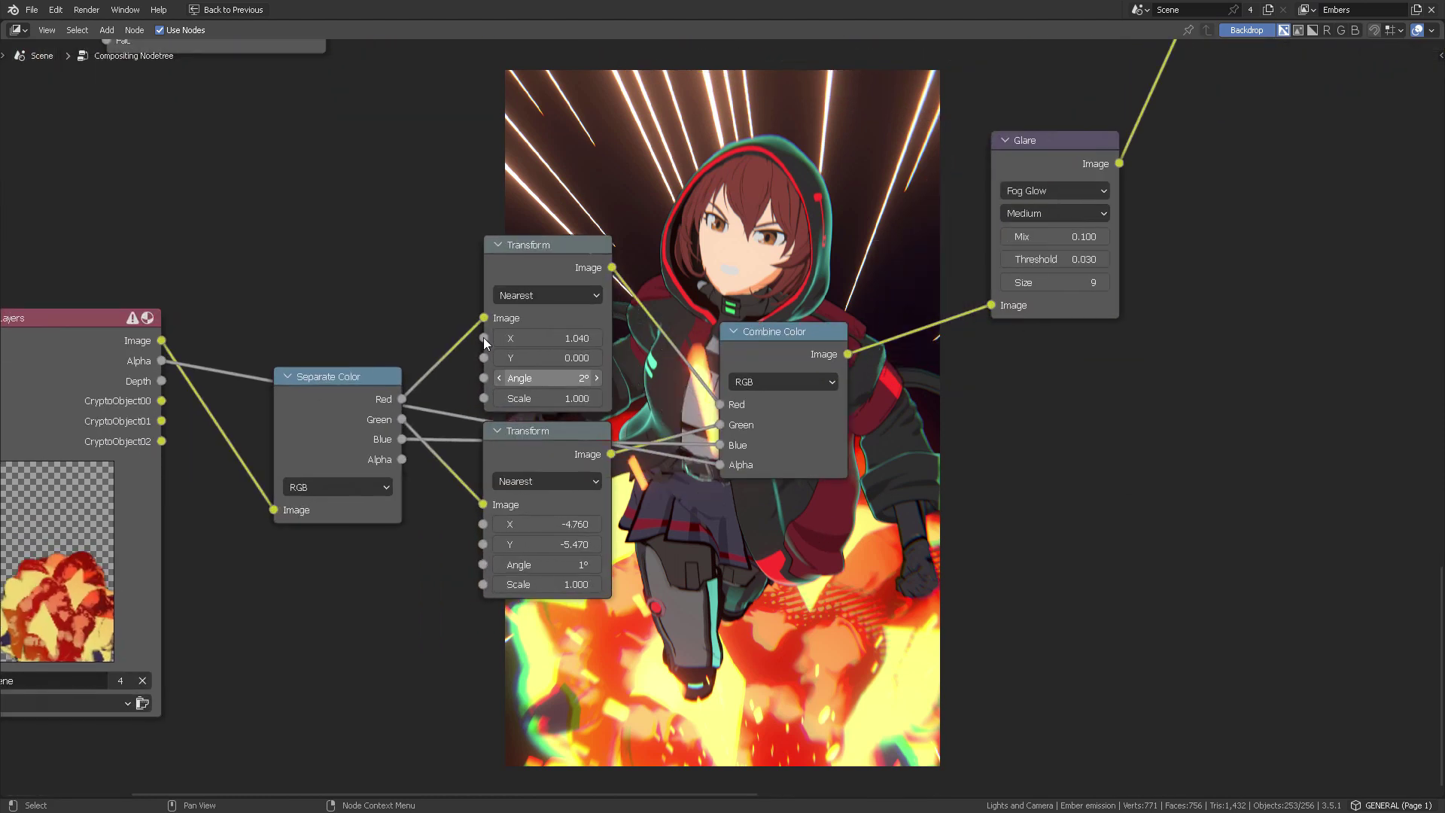
pyautogui.moveTo(370, 413); pyautogui.dragTo(370, 377)
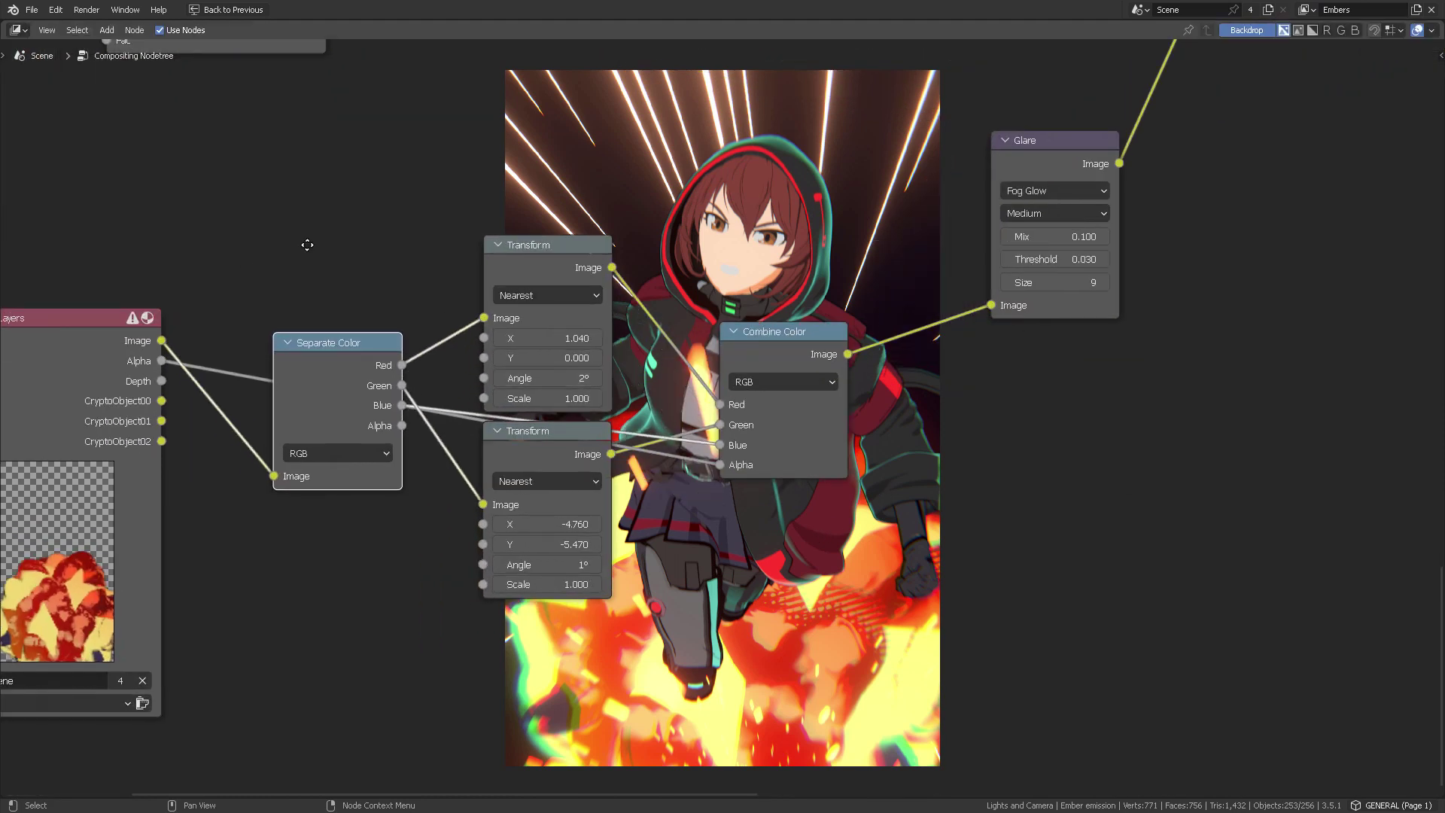
pyautogui.moveTo(306, 244); pyautogui.dragTo(496, 217, button='middle')
pyautogui.moveTo(222, 326); pyautogui.dragTo(241, 305)
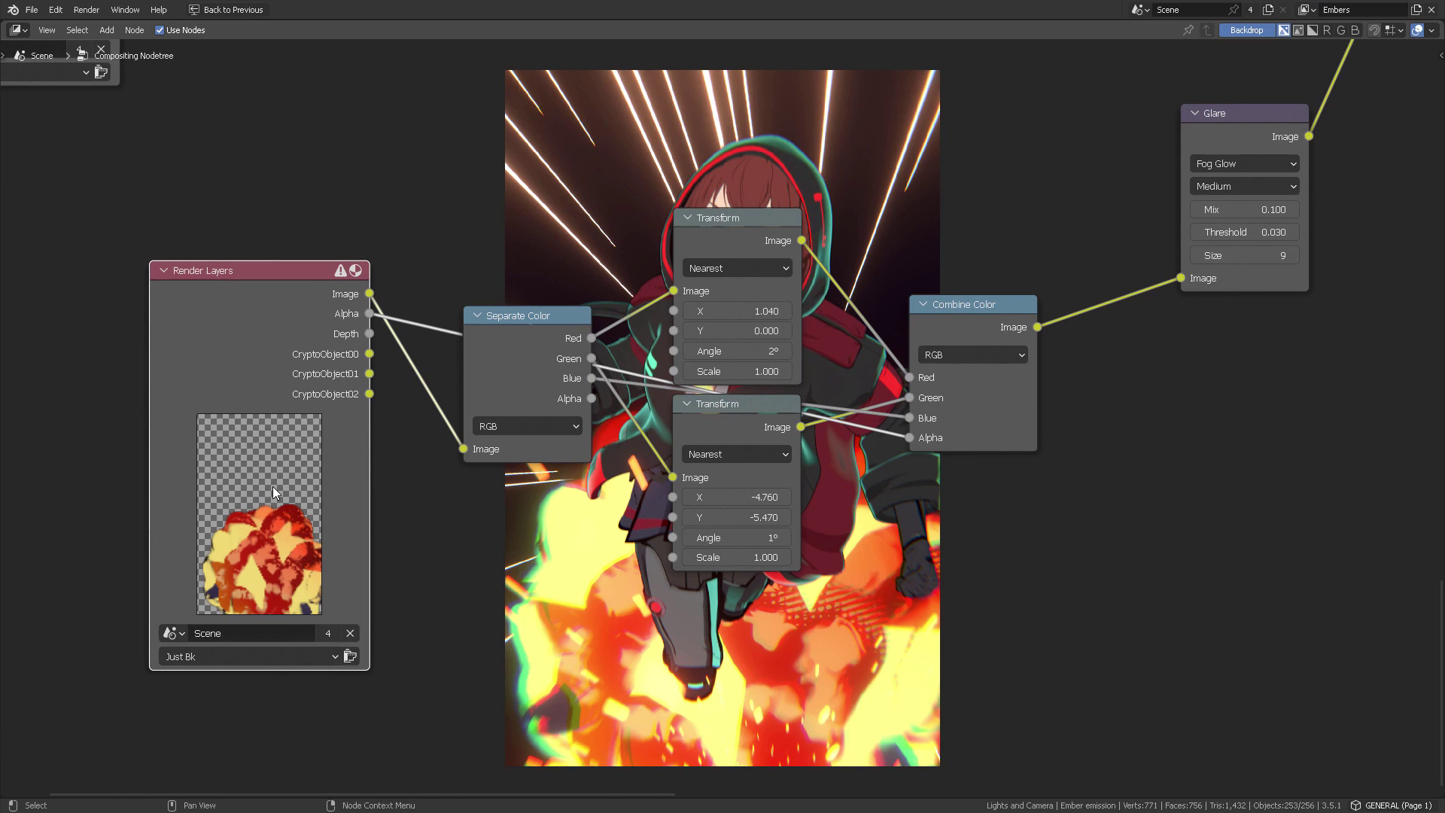
# Step: Spread out the explosion's colour-split branch by lowering the Separate Color, second Transform, Combine Color and Glare nodes
pyautogui.moveTo(506, 246); pyautogui.dragTo(415, 279, button='middle')
pyautogui.moveTo(432, 393); pyautogui.dragTo(451, 482)
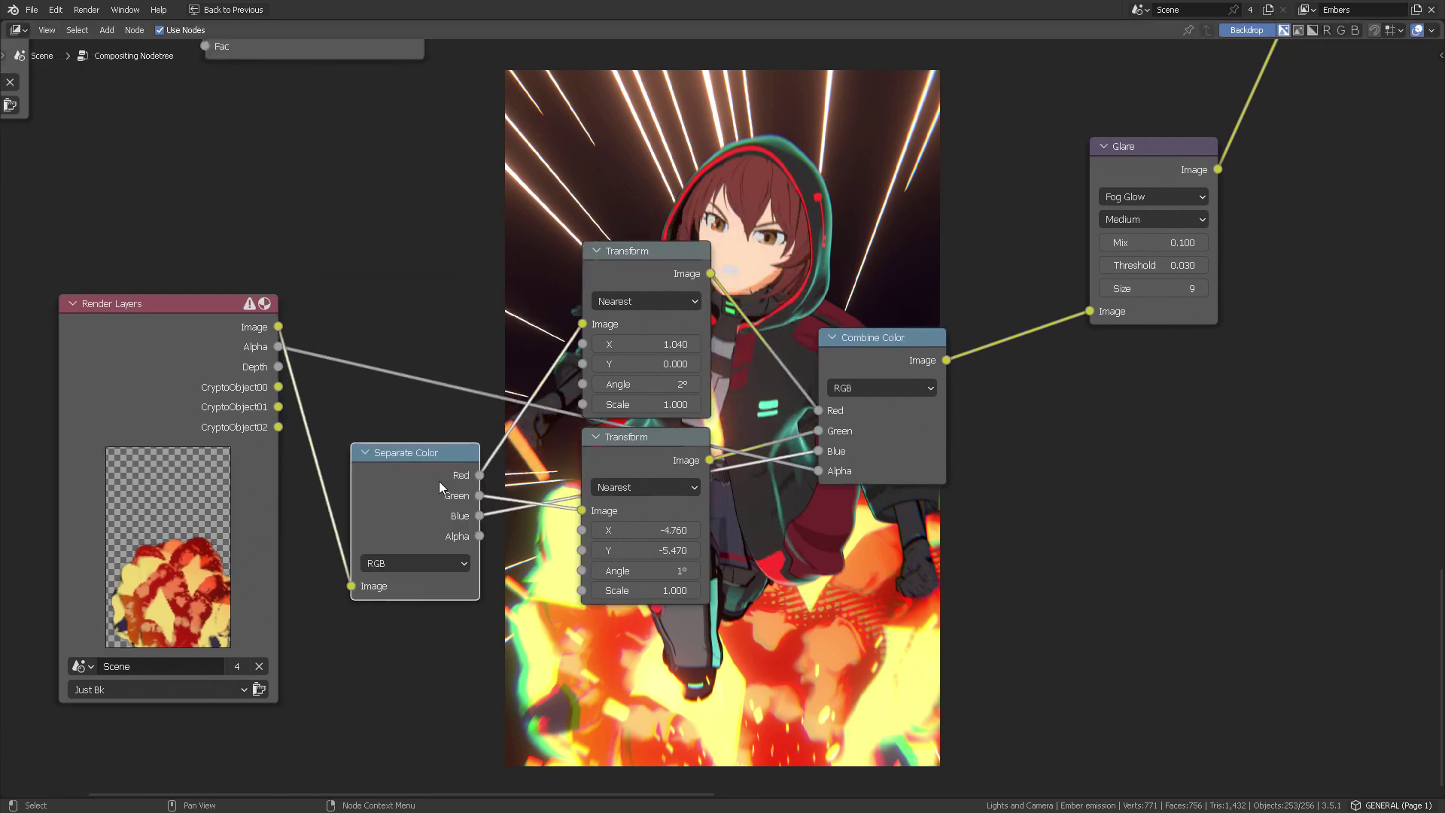
pyautogui.moveTo(668, 439); pyautogui.dragTo(679, 503)
pyautogui.moveTo(882, 341); pyautogui.dragTo(882, 360)
pyautogui.moveTo(1139, 147); pyautogui.dragTo(951, 190, button='middle')
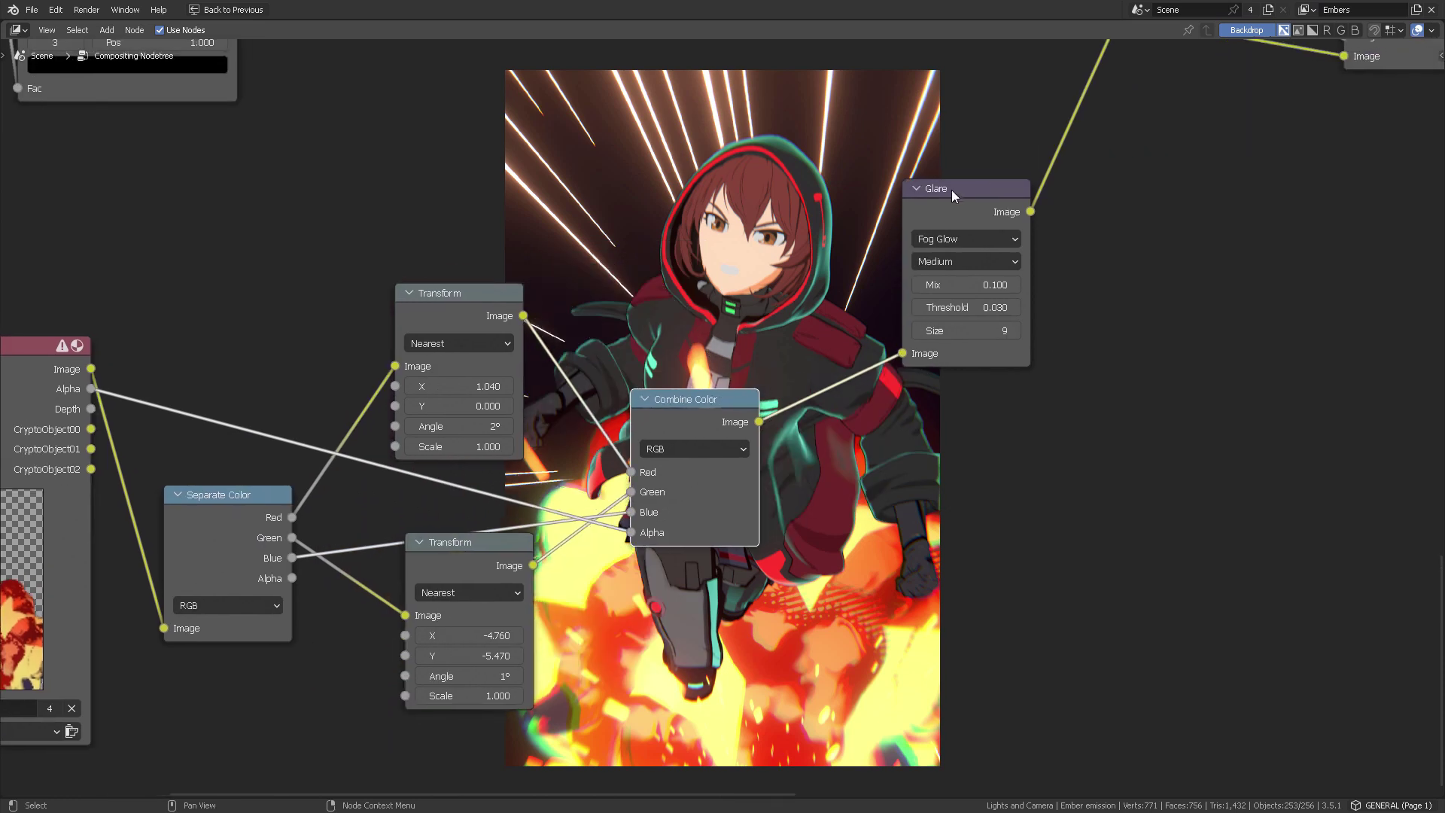
pyautogui.moveTo(951, 190); pyautogui.dragTo(927, 241)
pyautogui.moveTo(572, 787); pyautogui.dragTo(610, 585, button='middle')
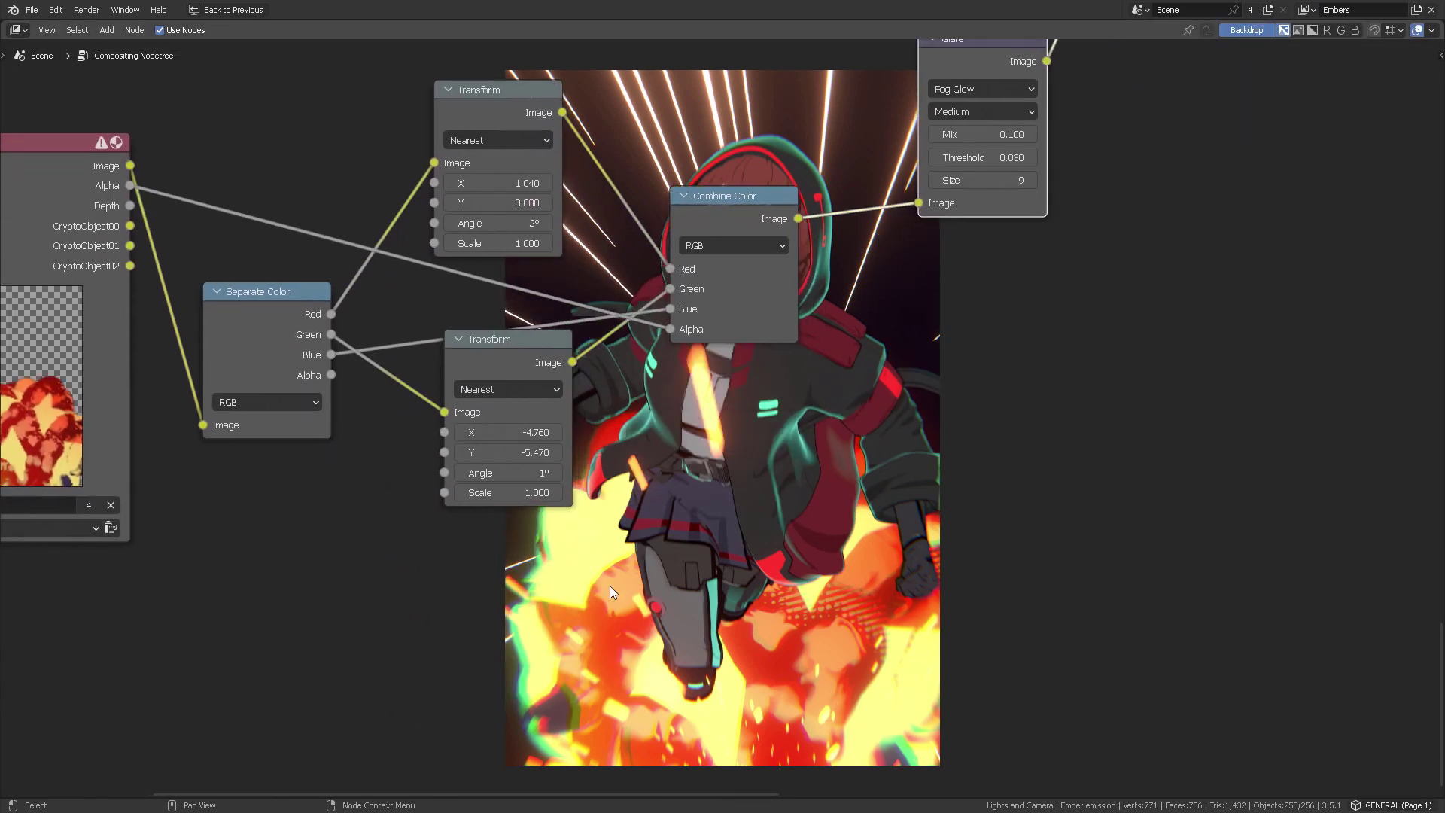
pyautogui.scroll(1, 567, 620)
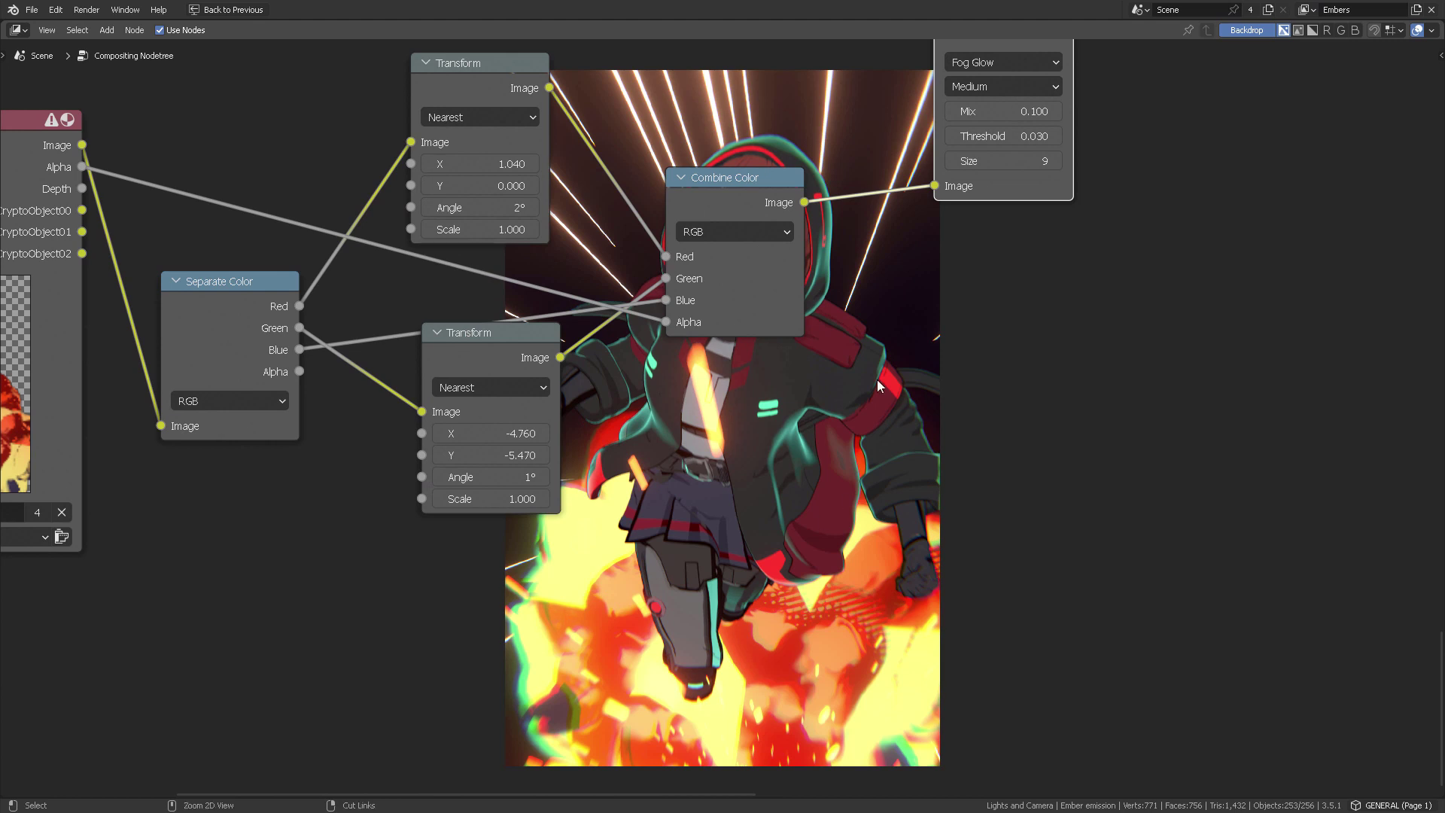
# Step: Restore the Blender layout, return to the Stable Diffusion web UI, and generate the img2img batch with the corrected prompt
pyautogui.hotkey('ctrl', 'space')
pyautogui.hotkey('alt', 'Tab')
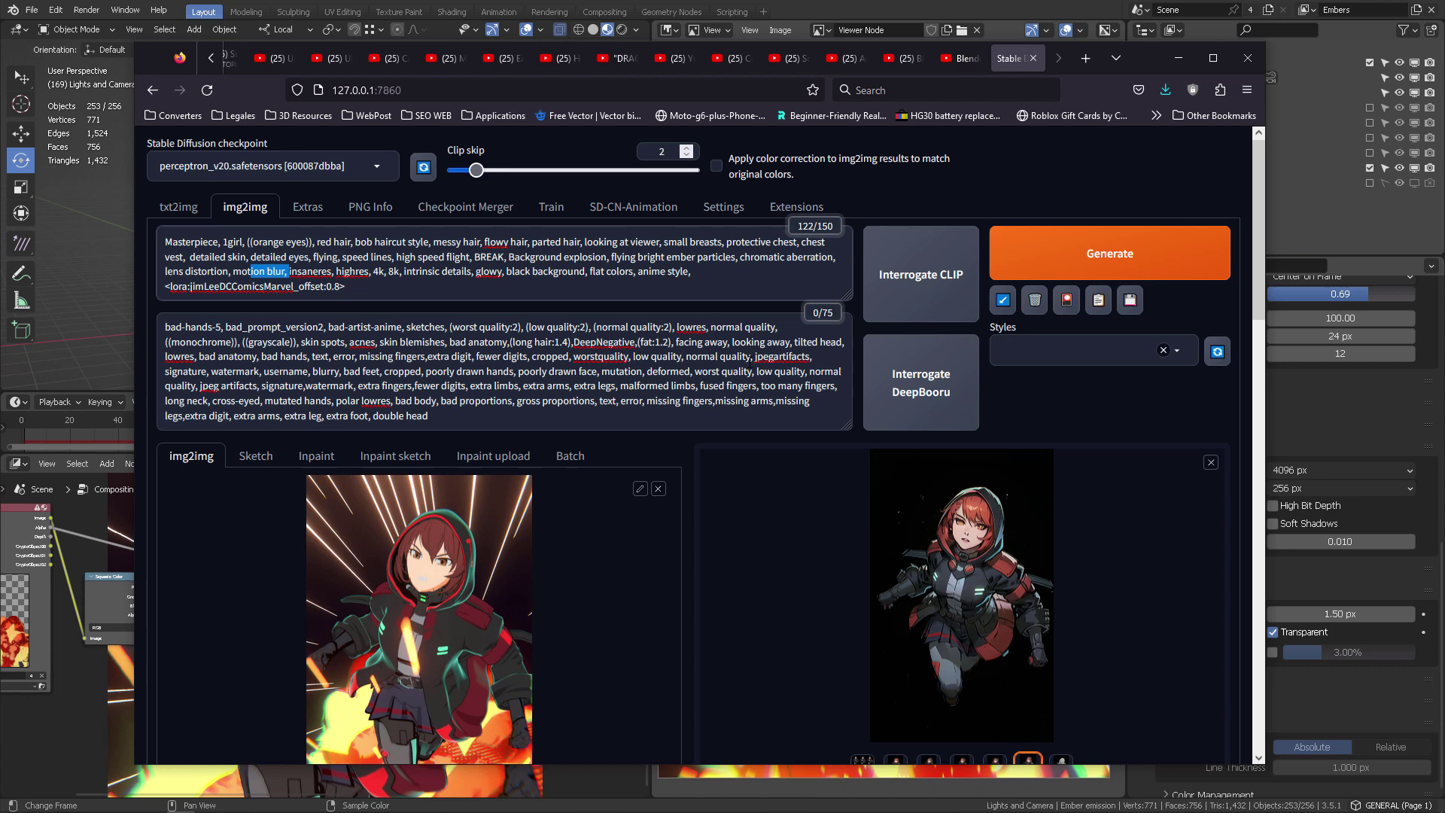
pyautogui.scroll(-3, 454, 410)
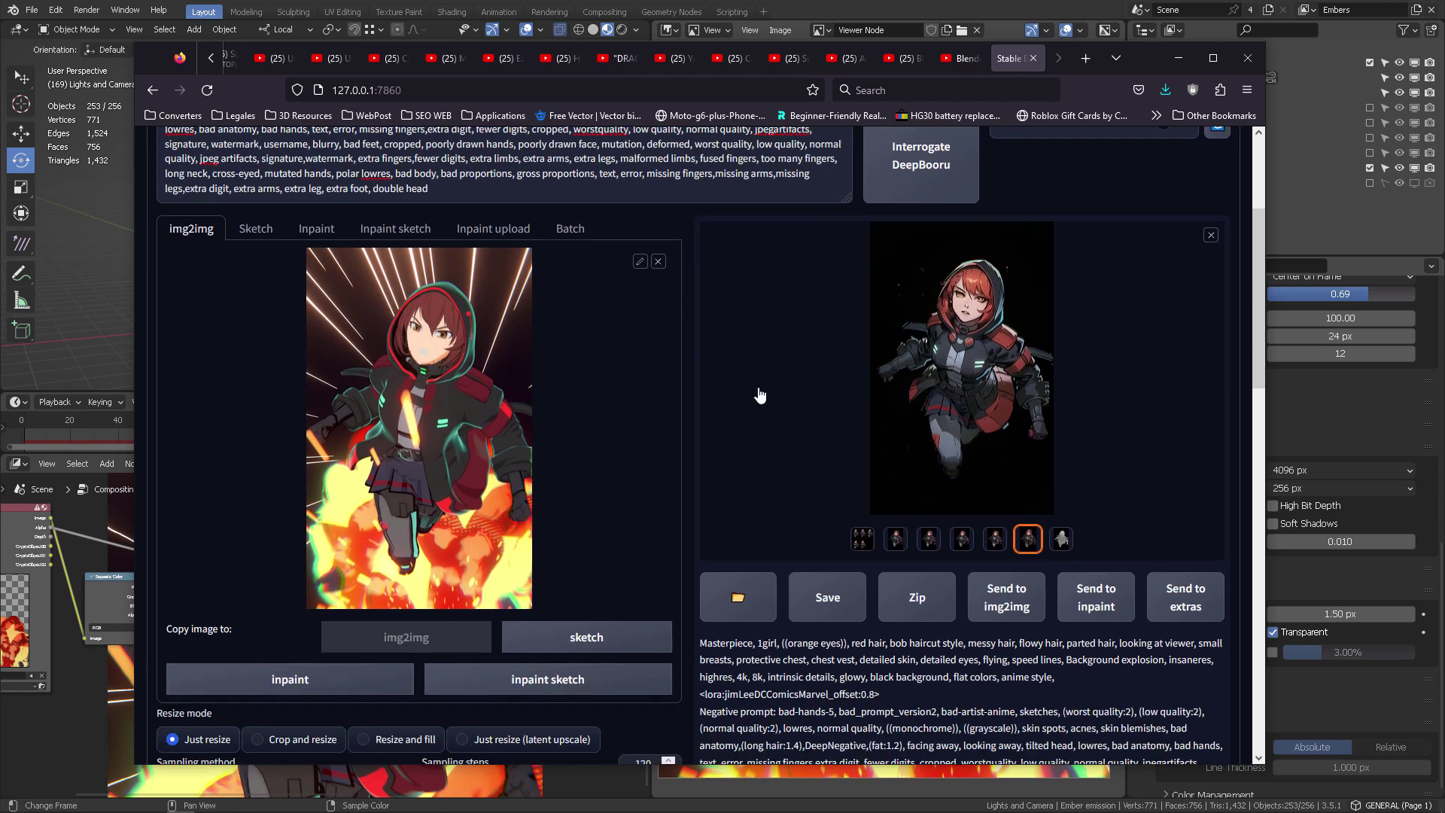
pyautogui.scroll(3, 454, 410)
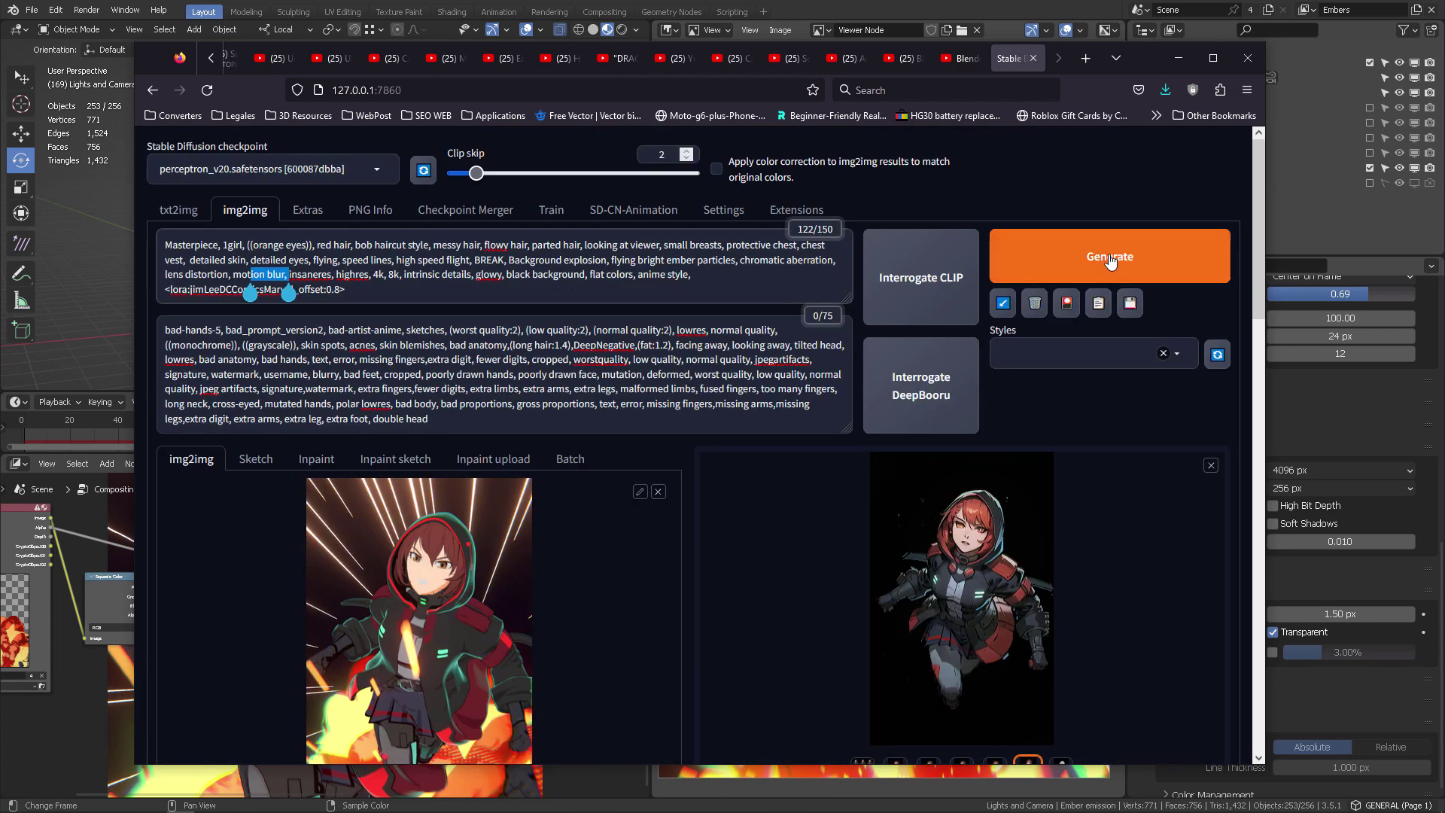
pyautogui.scroll(-3, 821, 448)
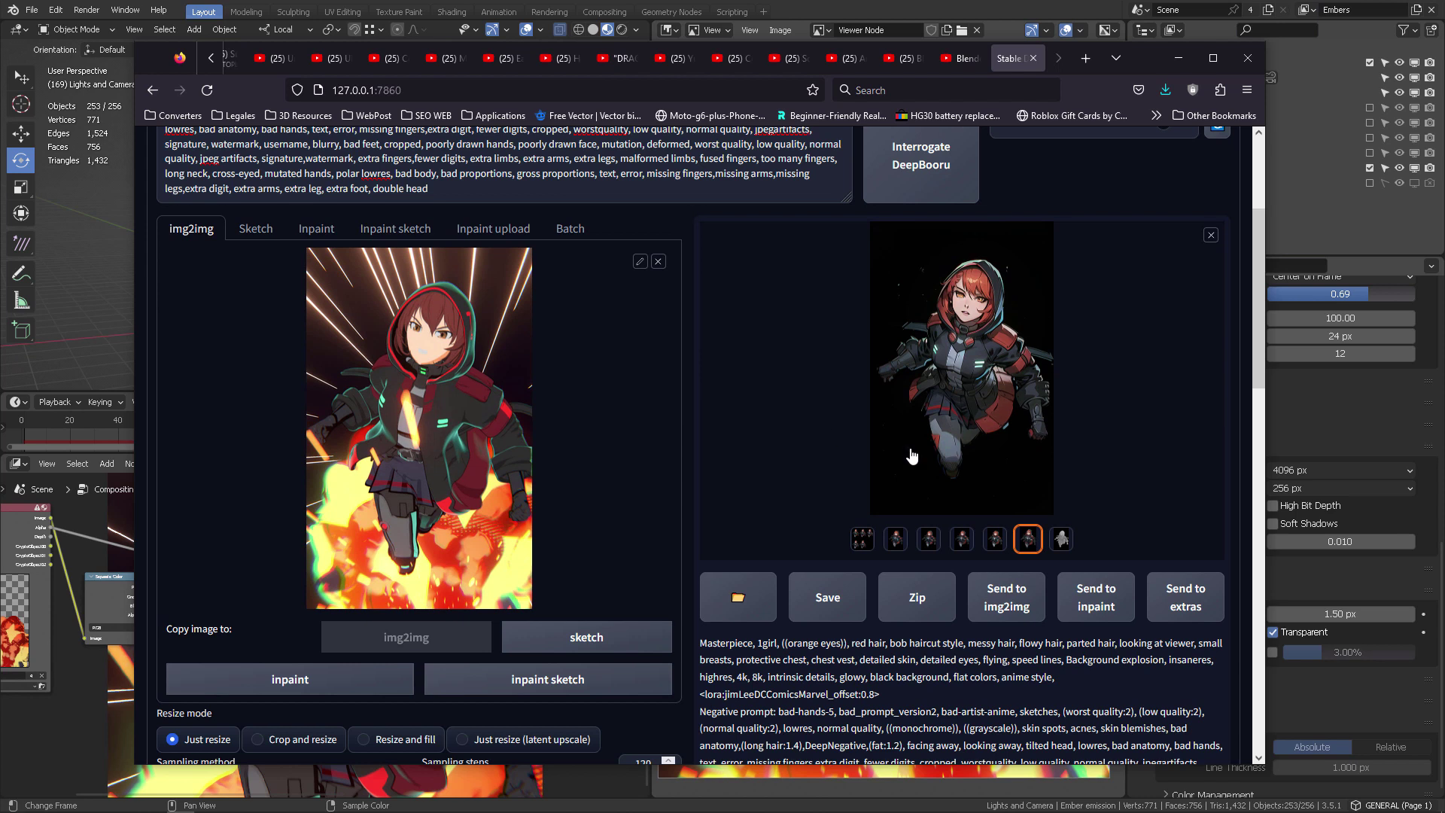
pyautogui.scroll(3, 837, 435)
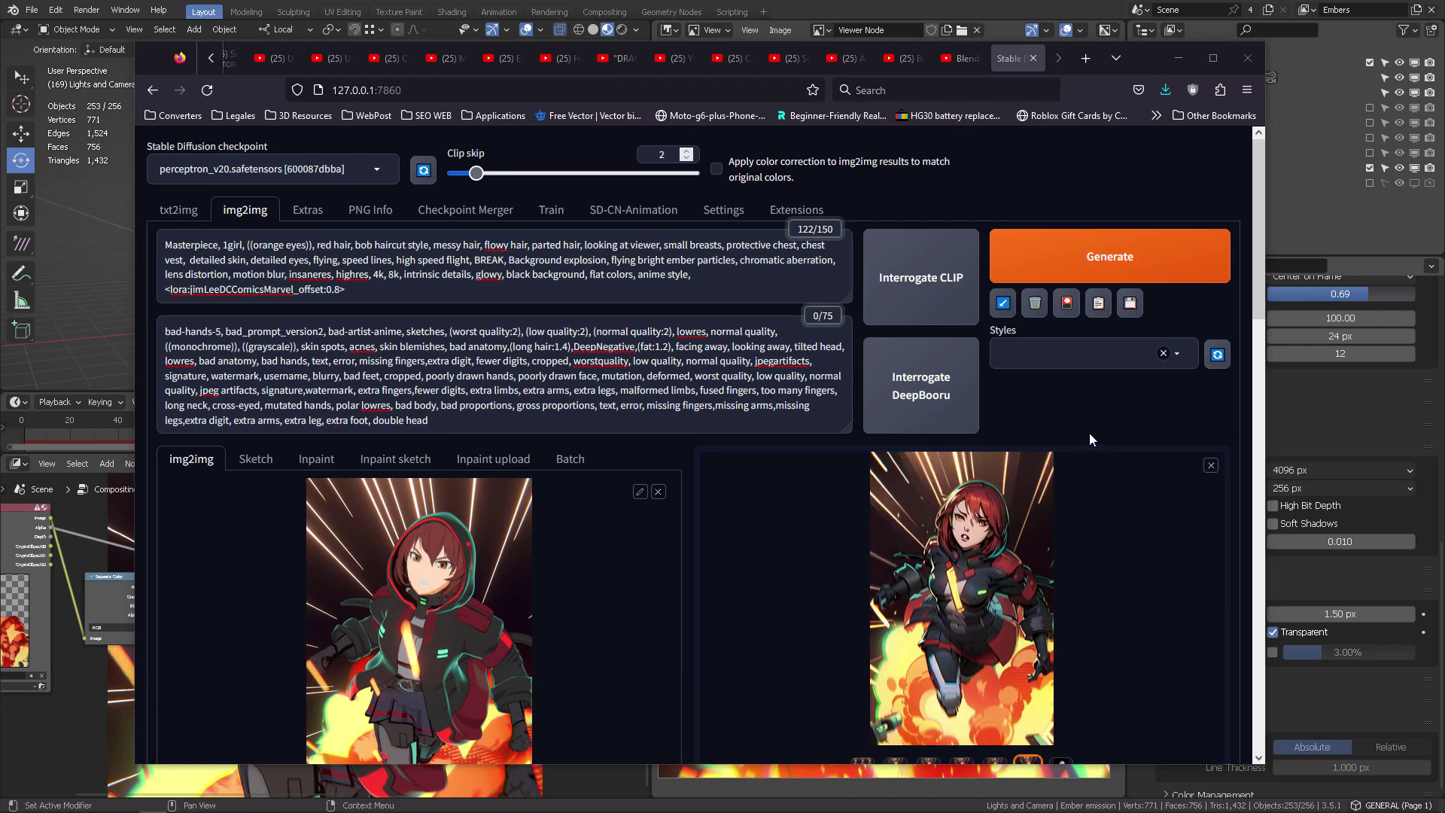
pyautogui.scroll(-2, 1090, 433)
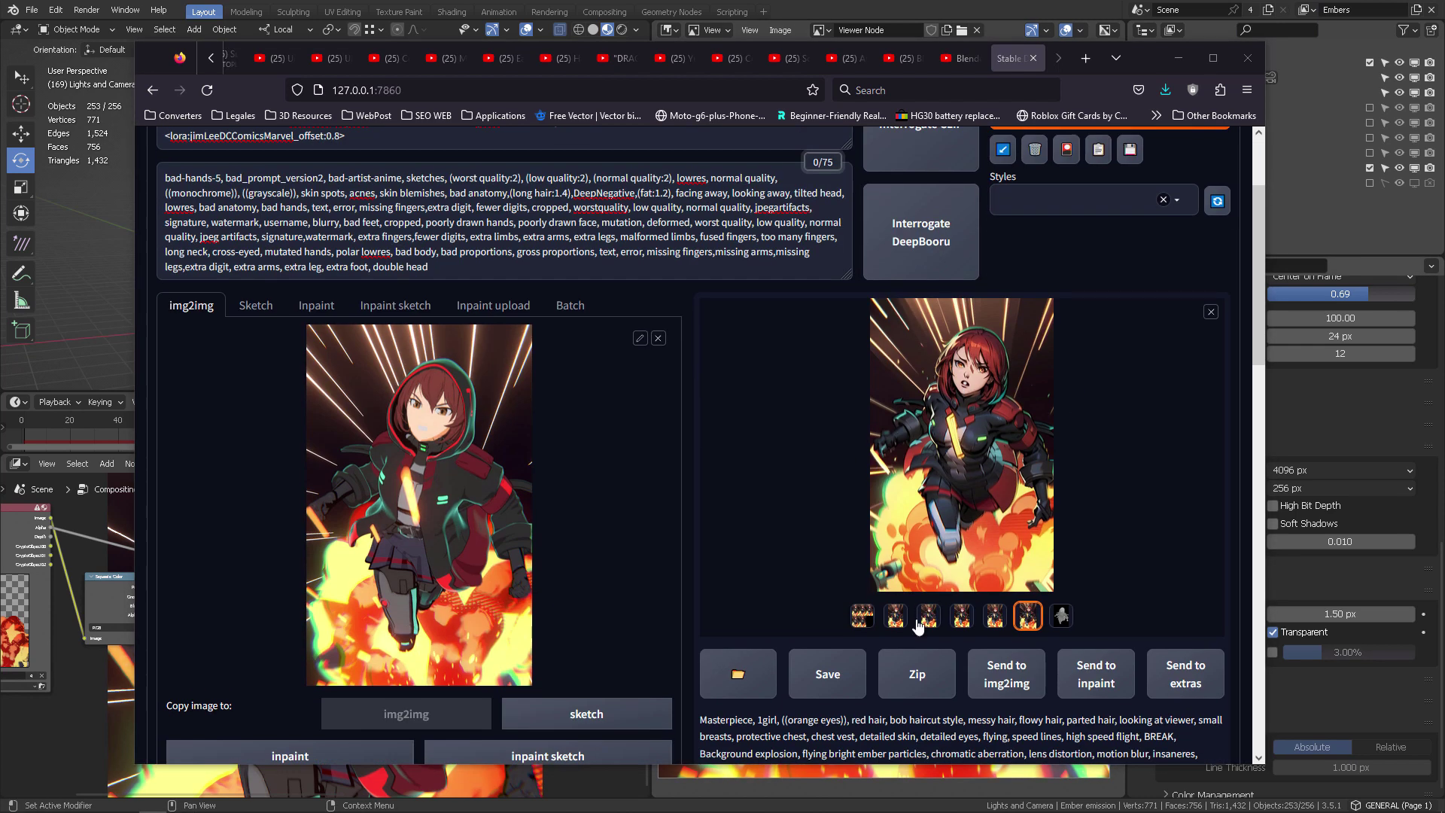
# Step: Open the generated results full size and browse through the depth map, the grid and the individual images
pyautogui.click(1001, 584)
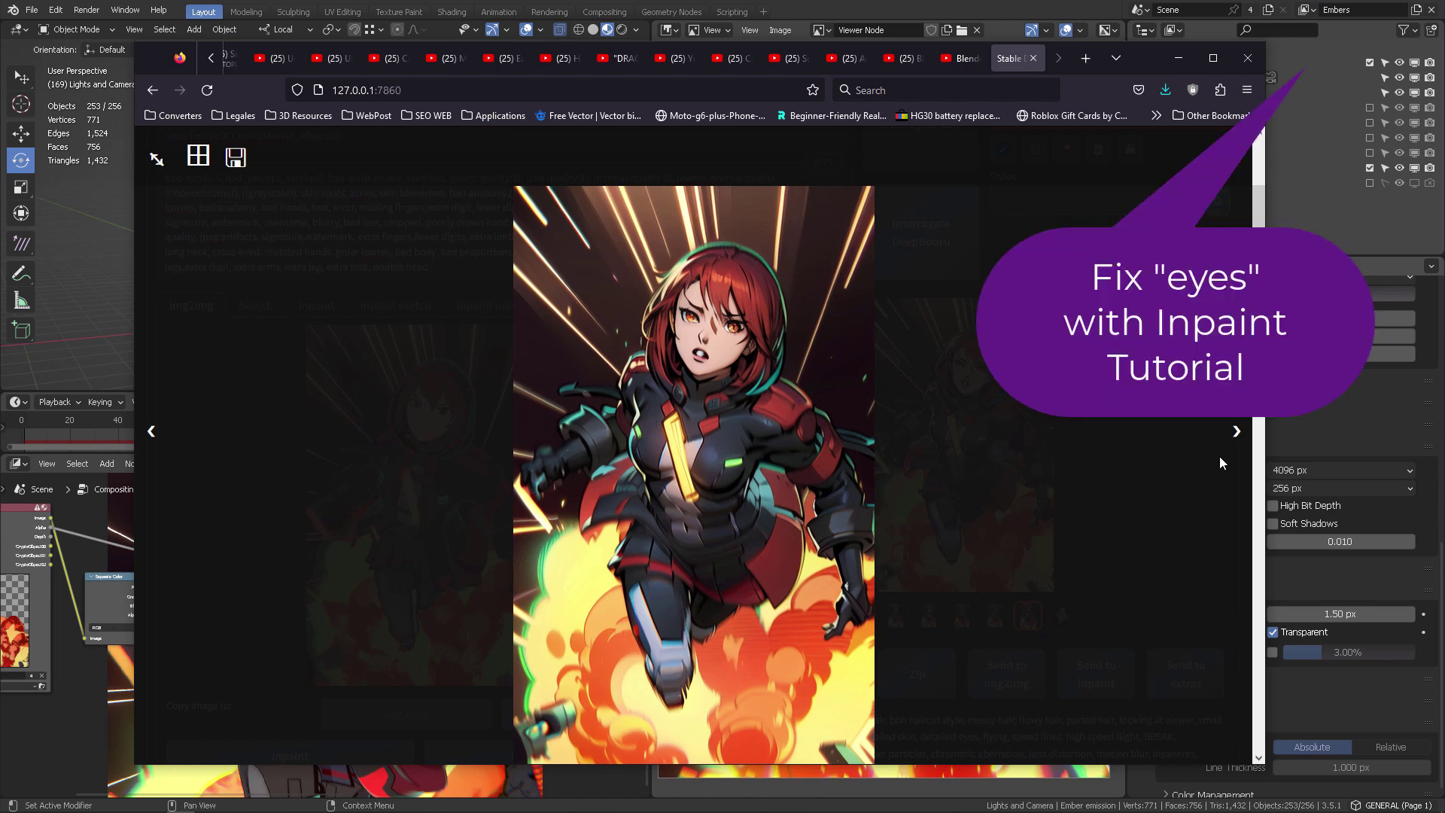
pyautogui.click(1234, 431)
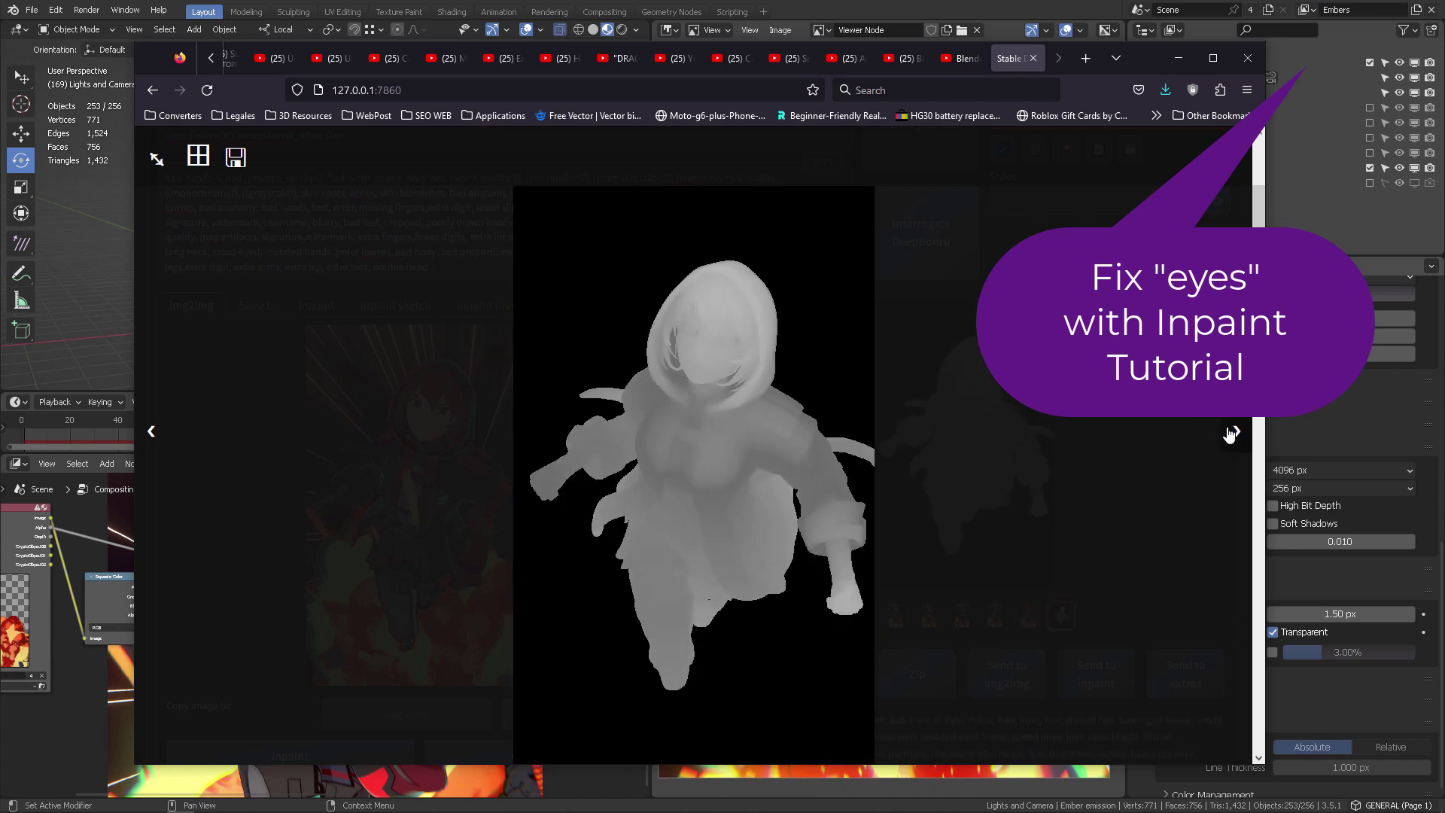
pyautogui.click(1232, 434)
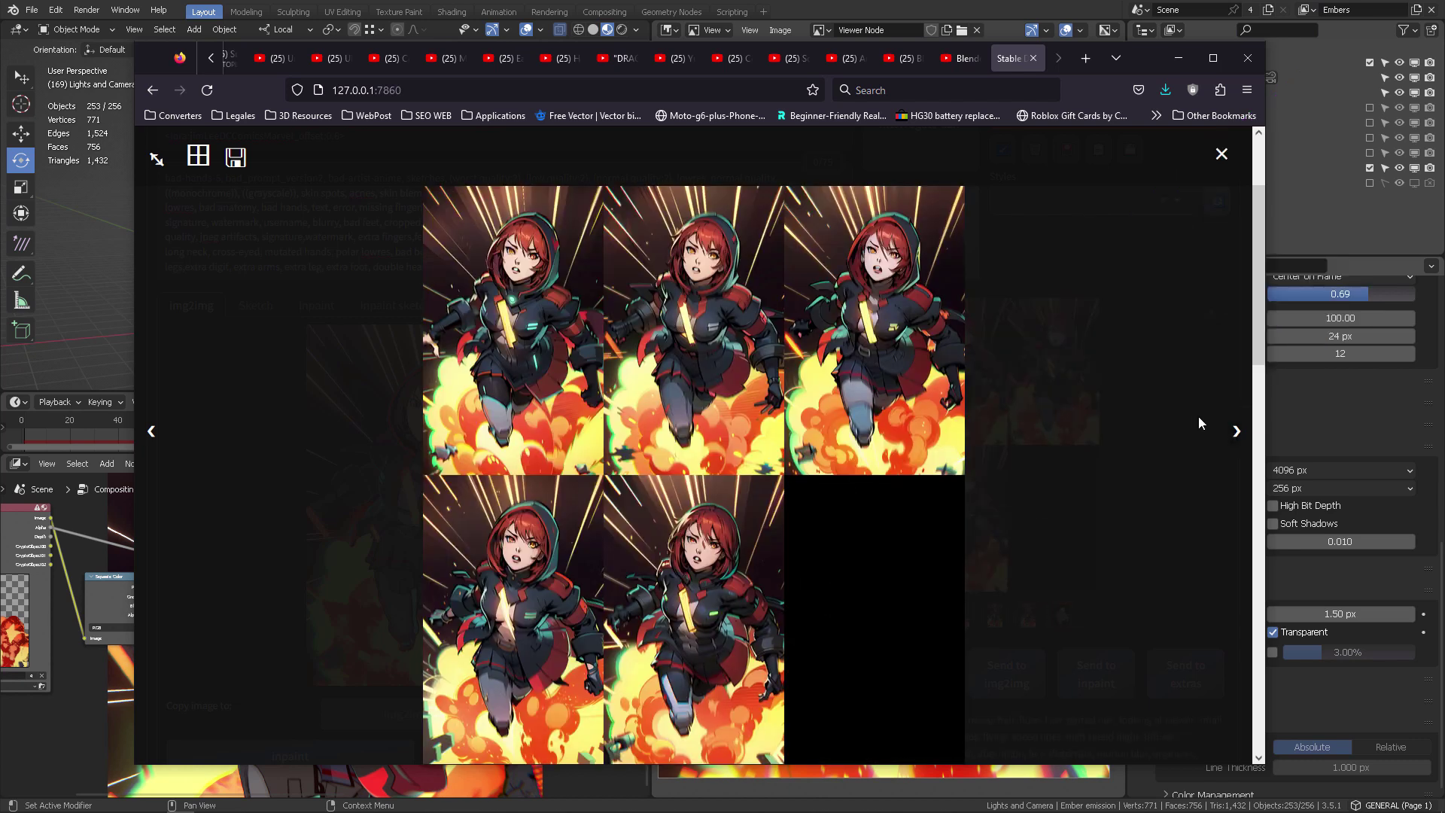
pyautogui.click(1236, 434)
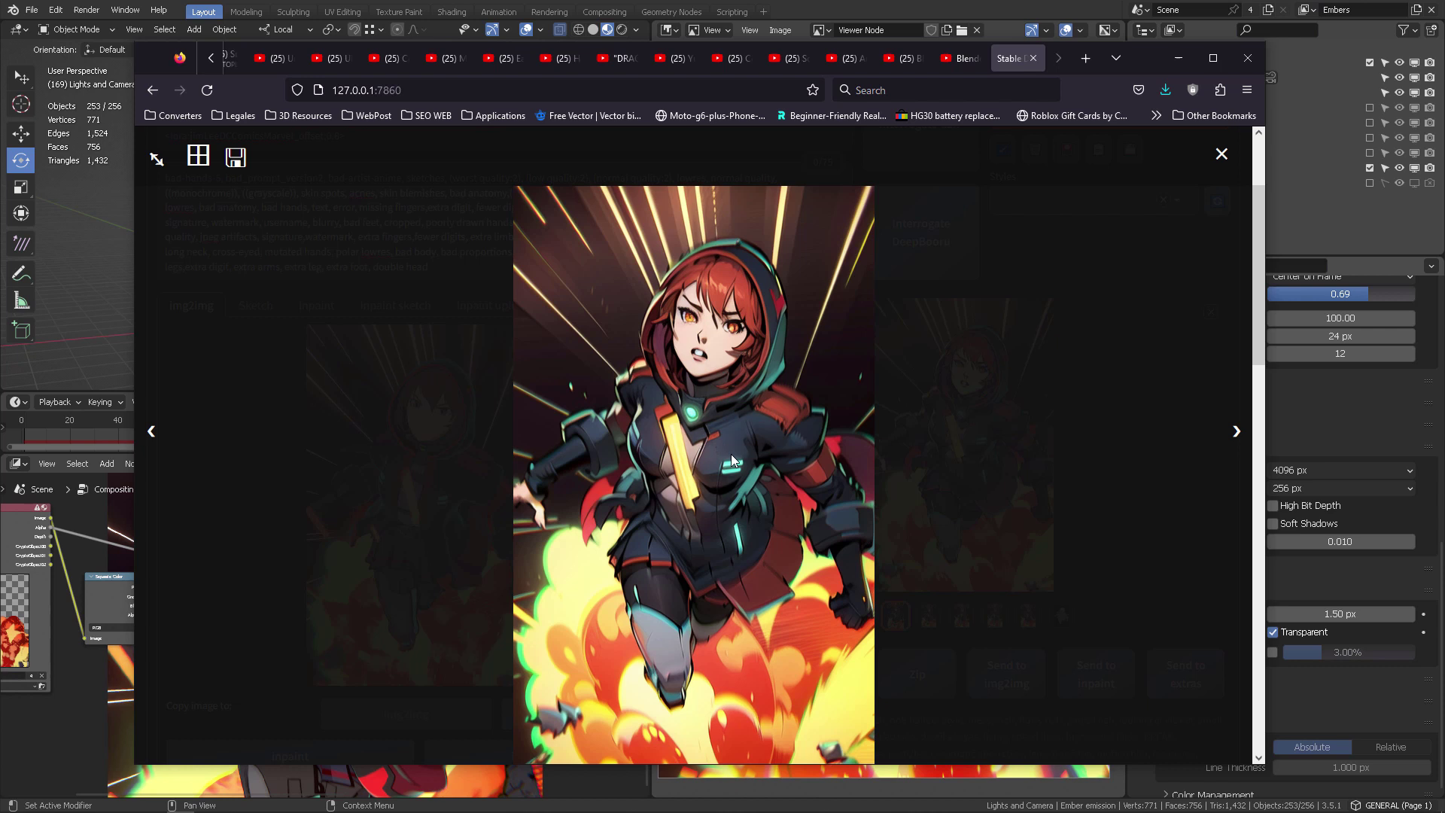
pyautogui.click(1236, 433)
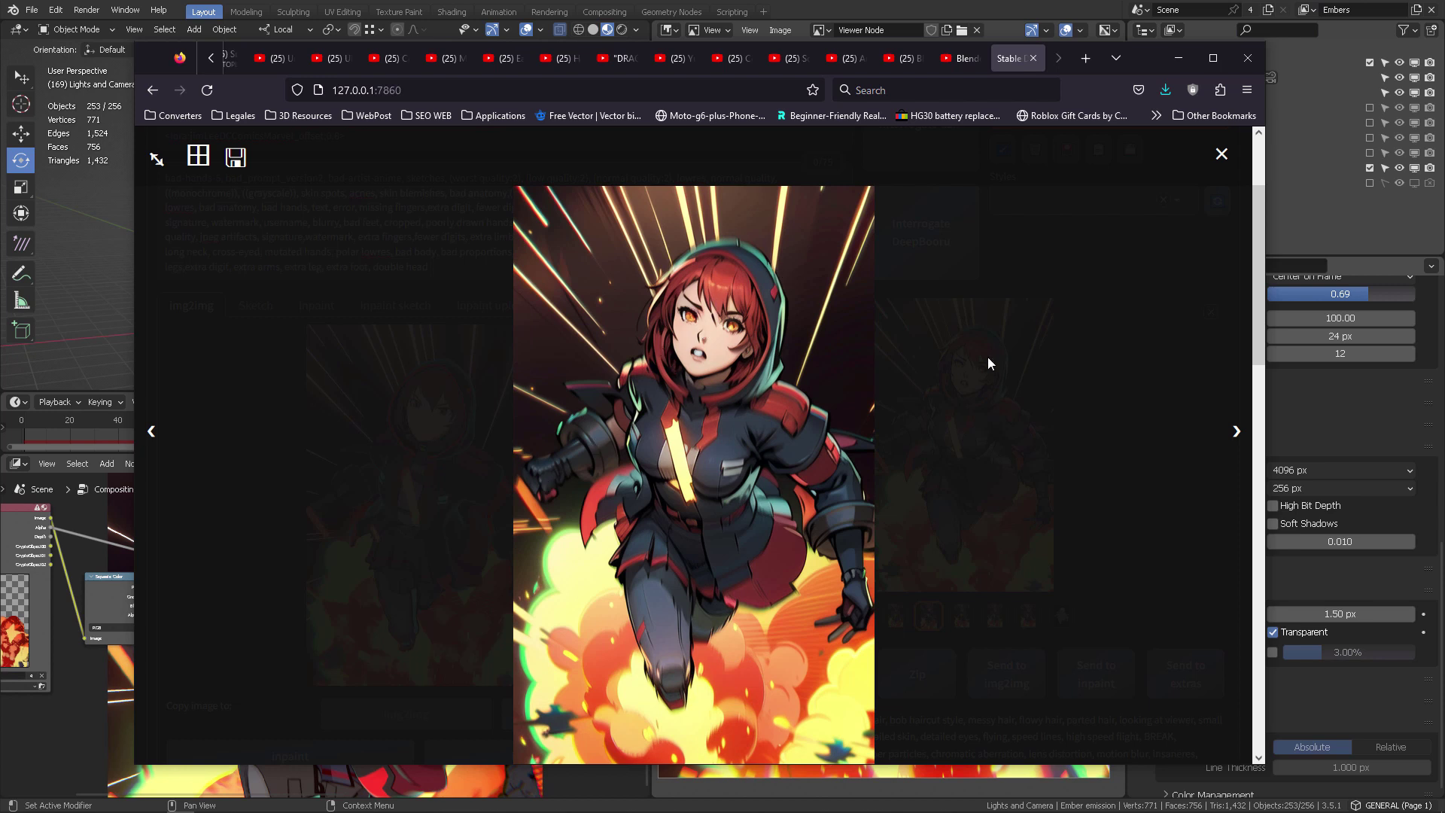
pyautogui.click(1236, 431)
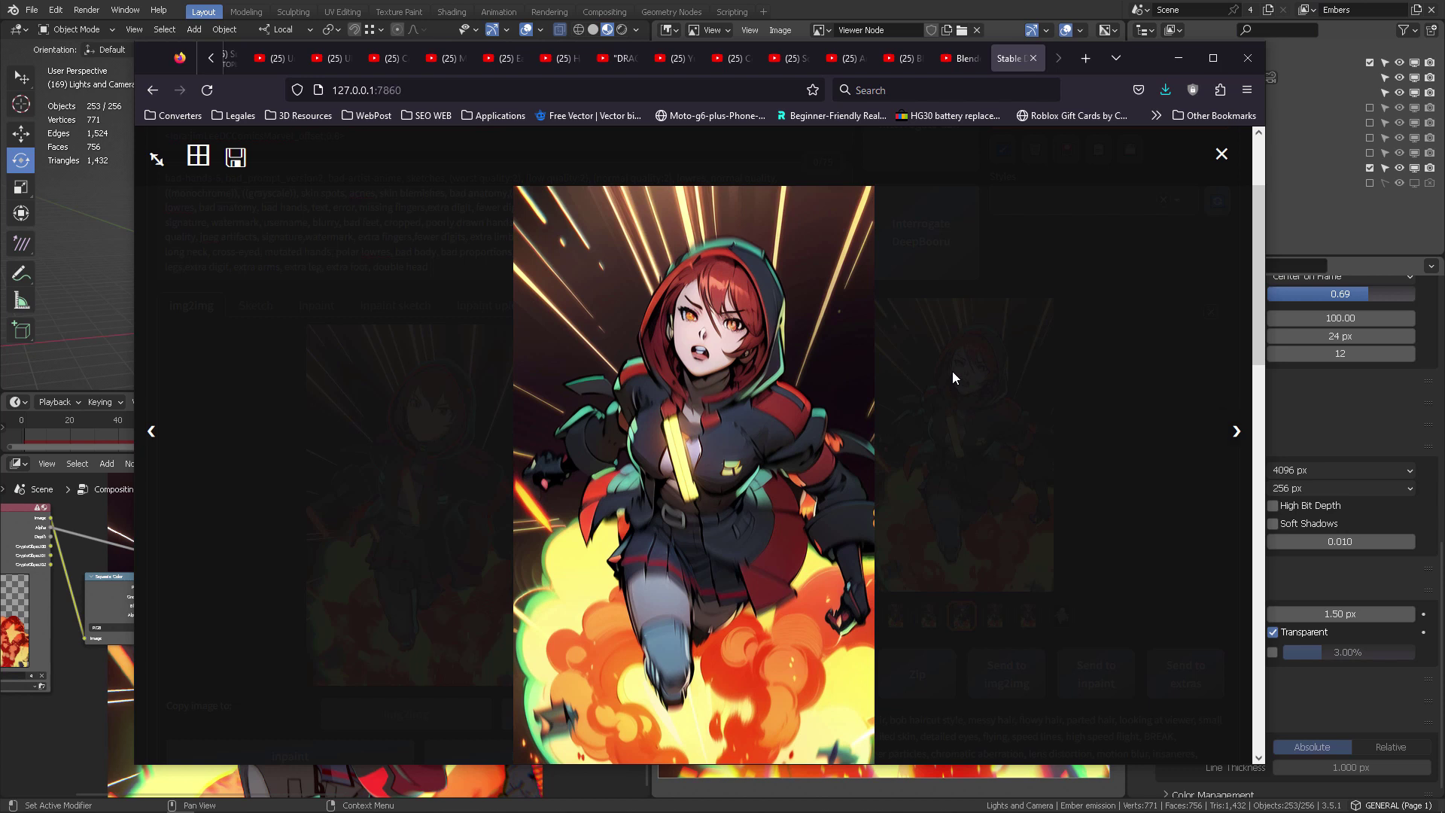
# Step: Switch to Blender and examine the Viewer Node image and the explosion's colour-split compositor nodes, each in a maximized editor
pyautogui.click(926, 4)
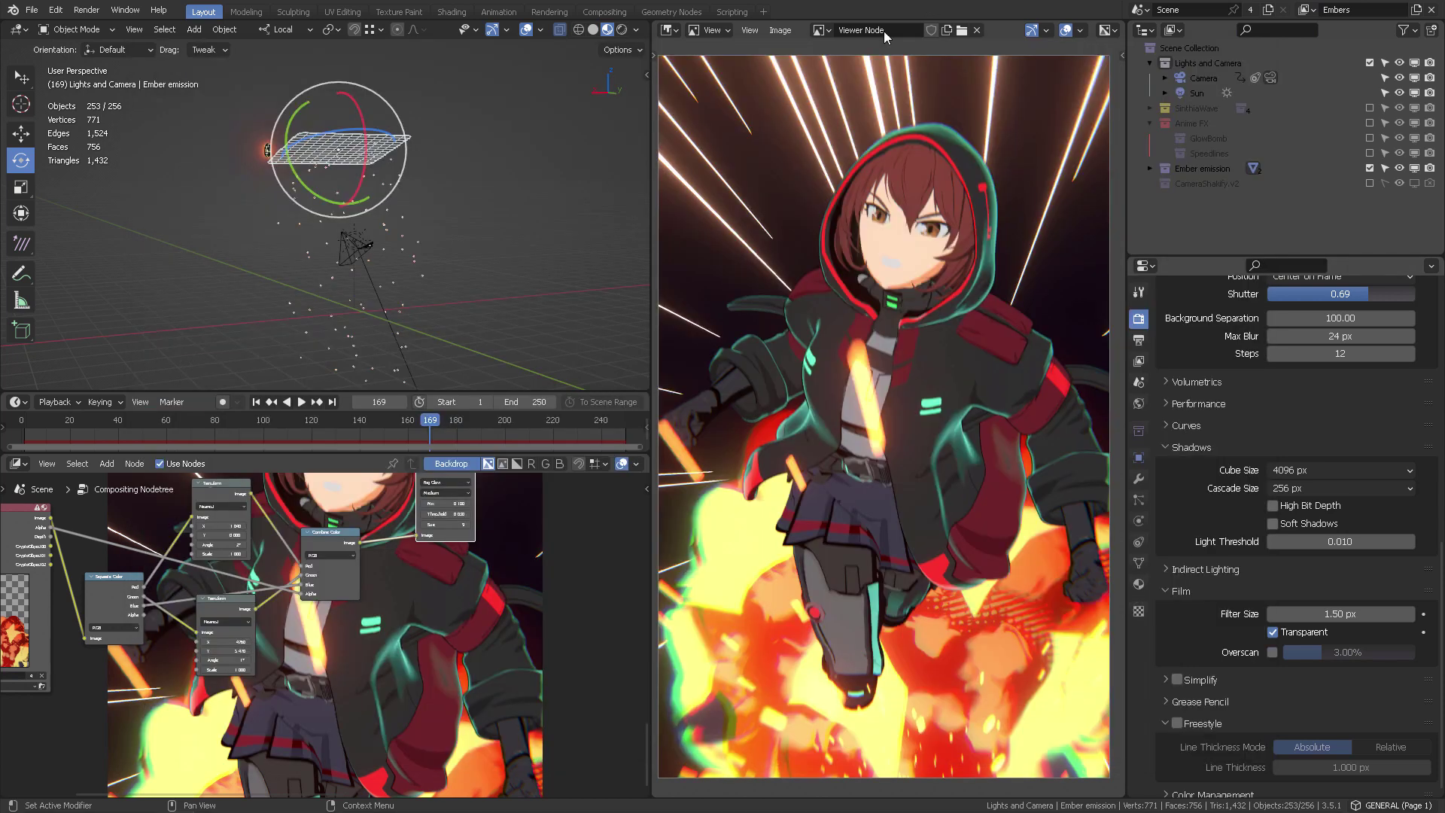
pyautogui.hotkey('ctrl', 'space')
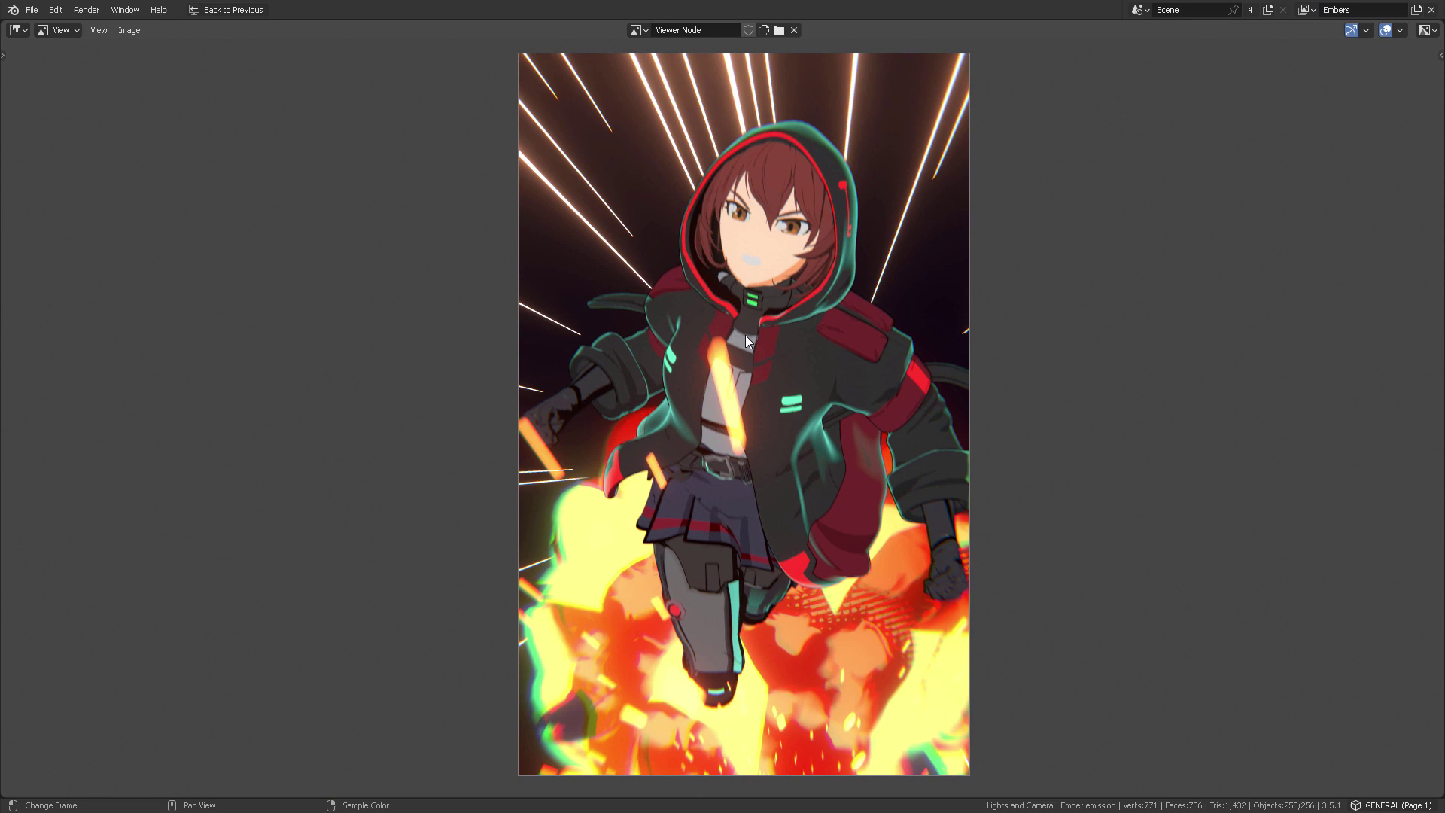
pyautogui.hotkey('ctrl', 'space')
pyautogui.hotkey('ctrl', 'space')
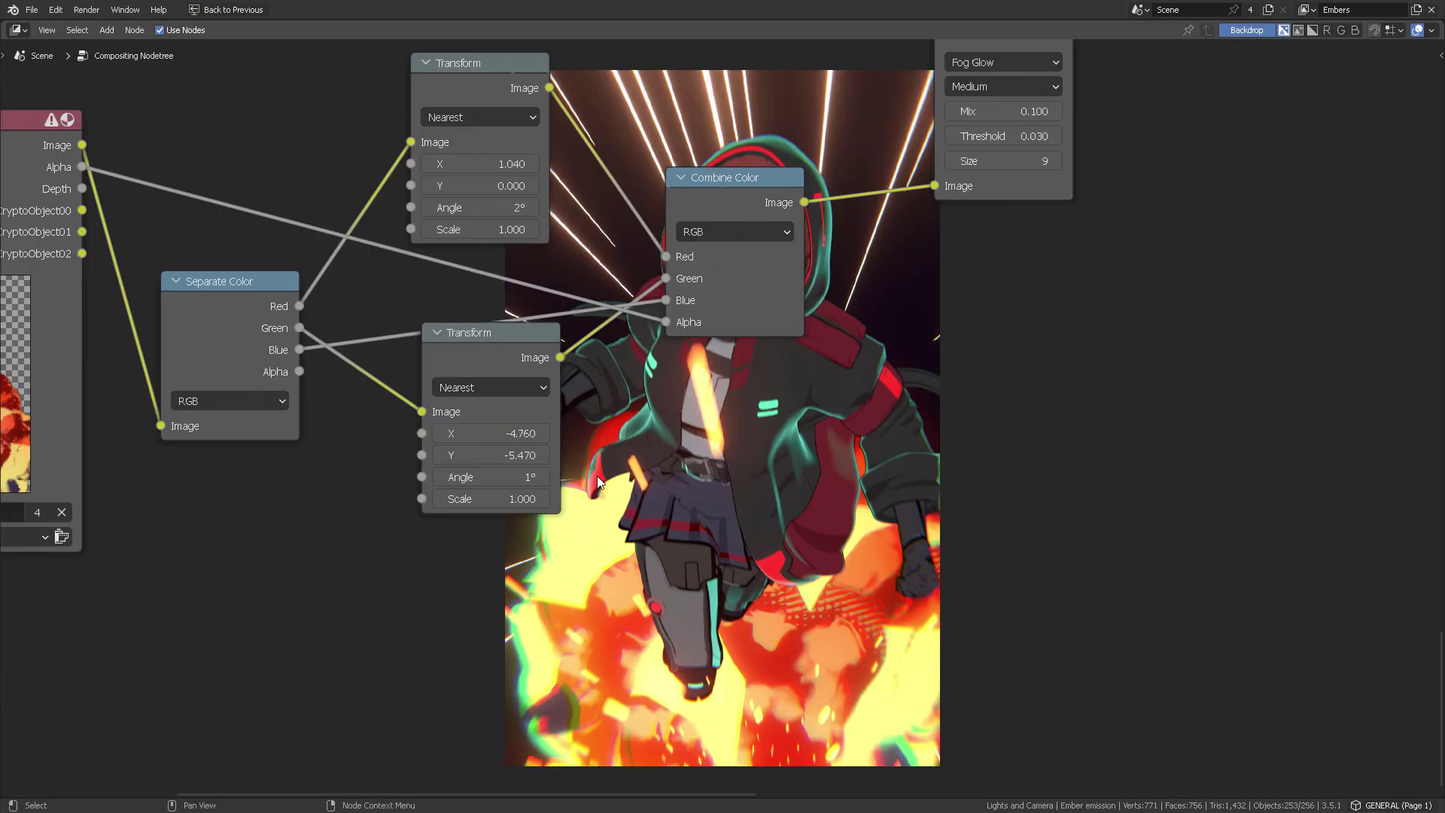
pyautogui.scroll(1, 743, 482)
pyautogui.moveTo(743, 482); pyautogui.dragTo(744, 566, button='middle')
pyautogui.scroll(-4, 924, 509)
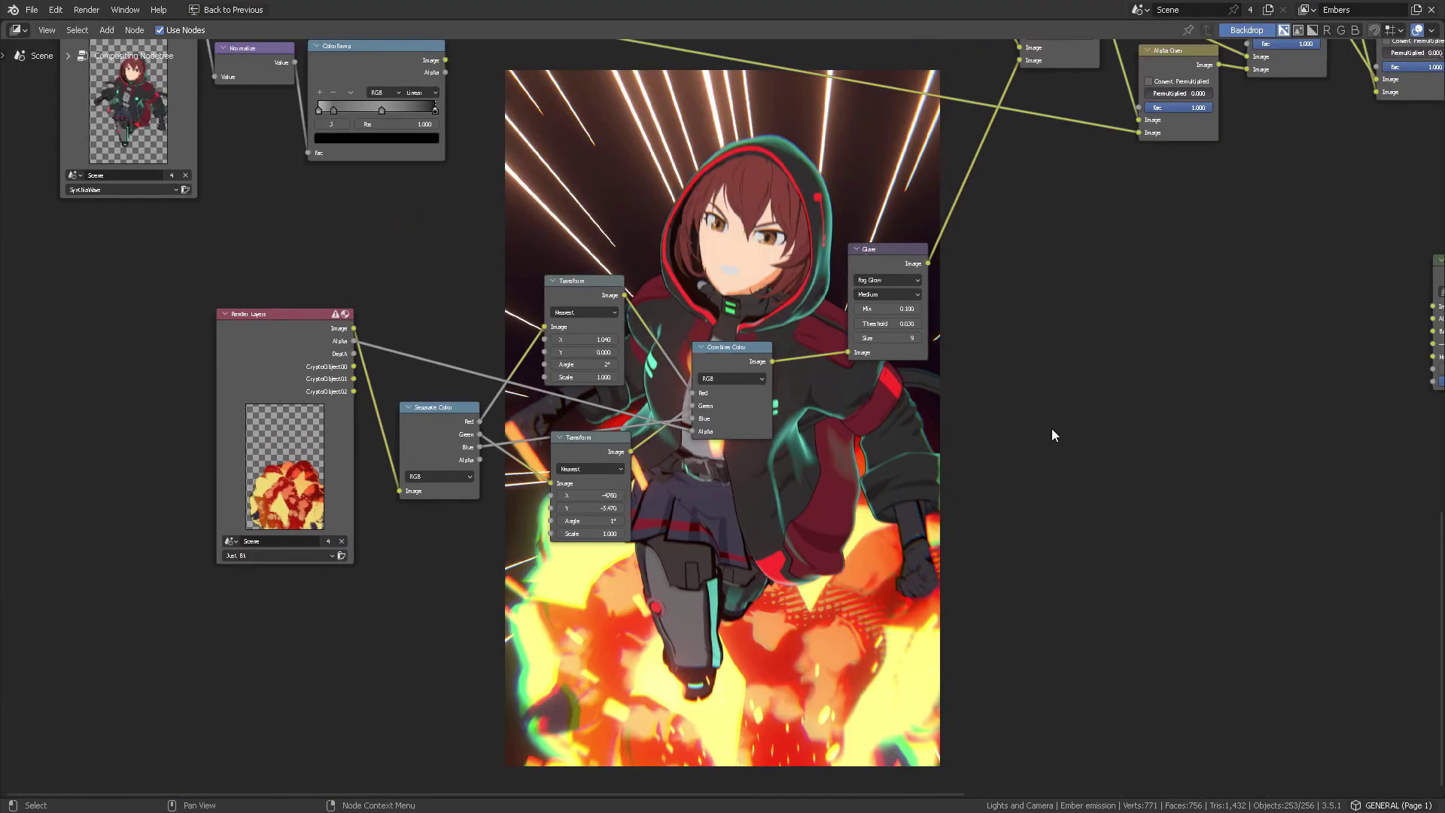
# Step: Move the Lens Distortion node nearer to the last Alpha Over node in the compositor, and restore the normal layout
pyautogui.moveTo(1051, 428); pyautogui.dragTo(727, 450, button='middle')
pyautogui.moveTo(968, 451); pyautogui.dragTo(914, 519, button='middle')
pyautogui.scroll(5, 914, 520)
pyautogui.scroll(1, 911, 526)
pyautogui.moveTo(1022, 364); pyautogui.dragTo(950, 345)
pyautogui.click(824, 369)
pyautogui.scroll(-2, 770, 462)
pyautogui.hotkey('ctrl', 'space')
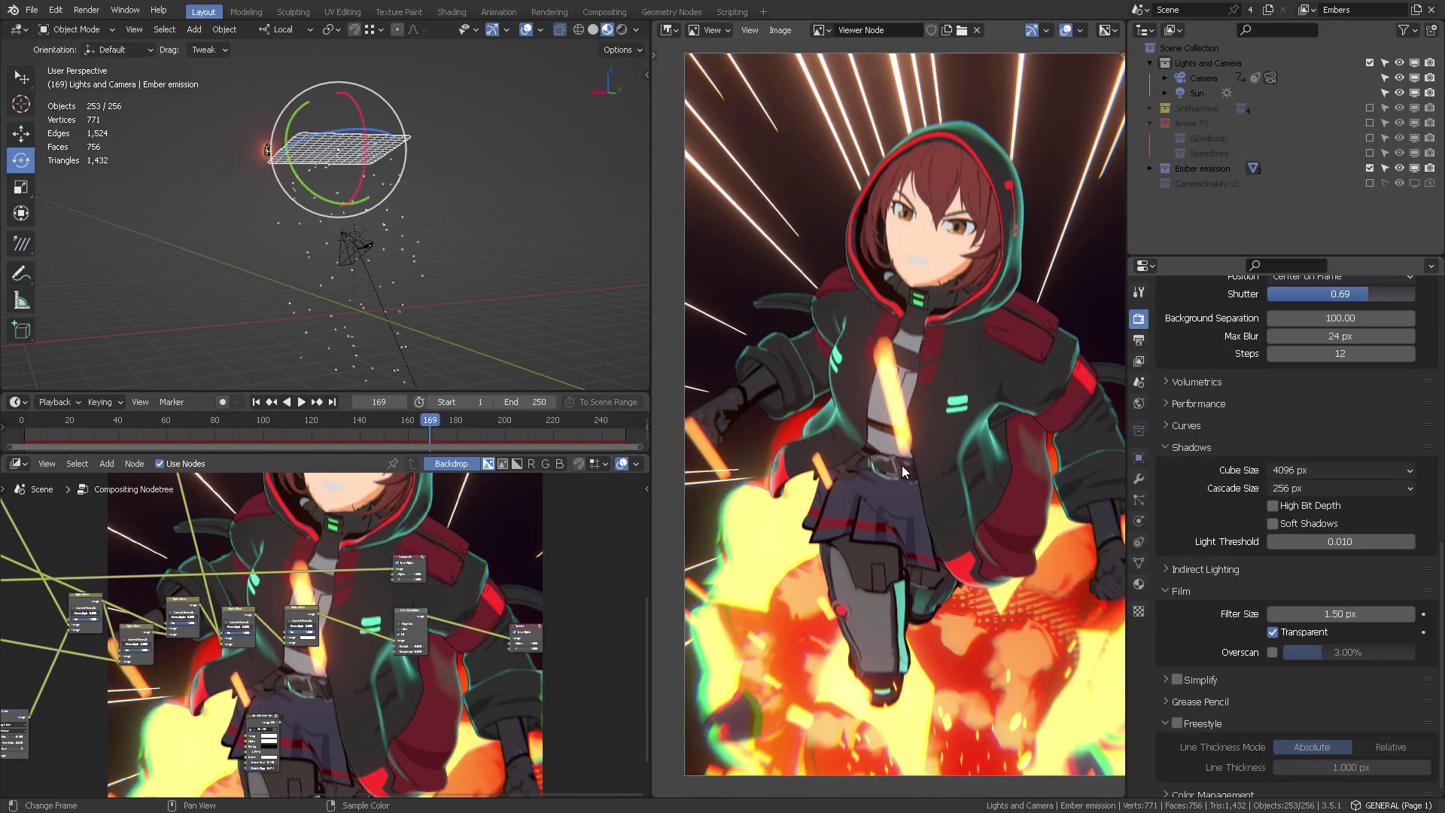
# Step: Switch to the Stable Diffusion web UI in the browser and compare the generated character images at full size
pyautogui.hotkey('ctrl', 'space')
pyautogui.hotkey('ctrl', 'space')
pyautogui.hotkey('alt', 'Tab')
pyautogui.click(531, 284)
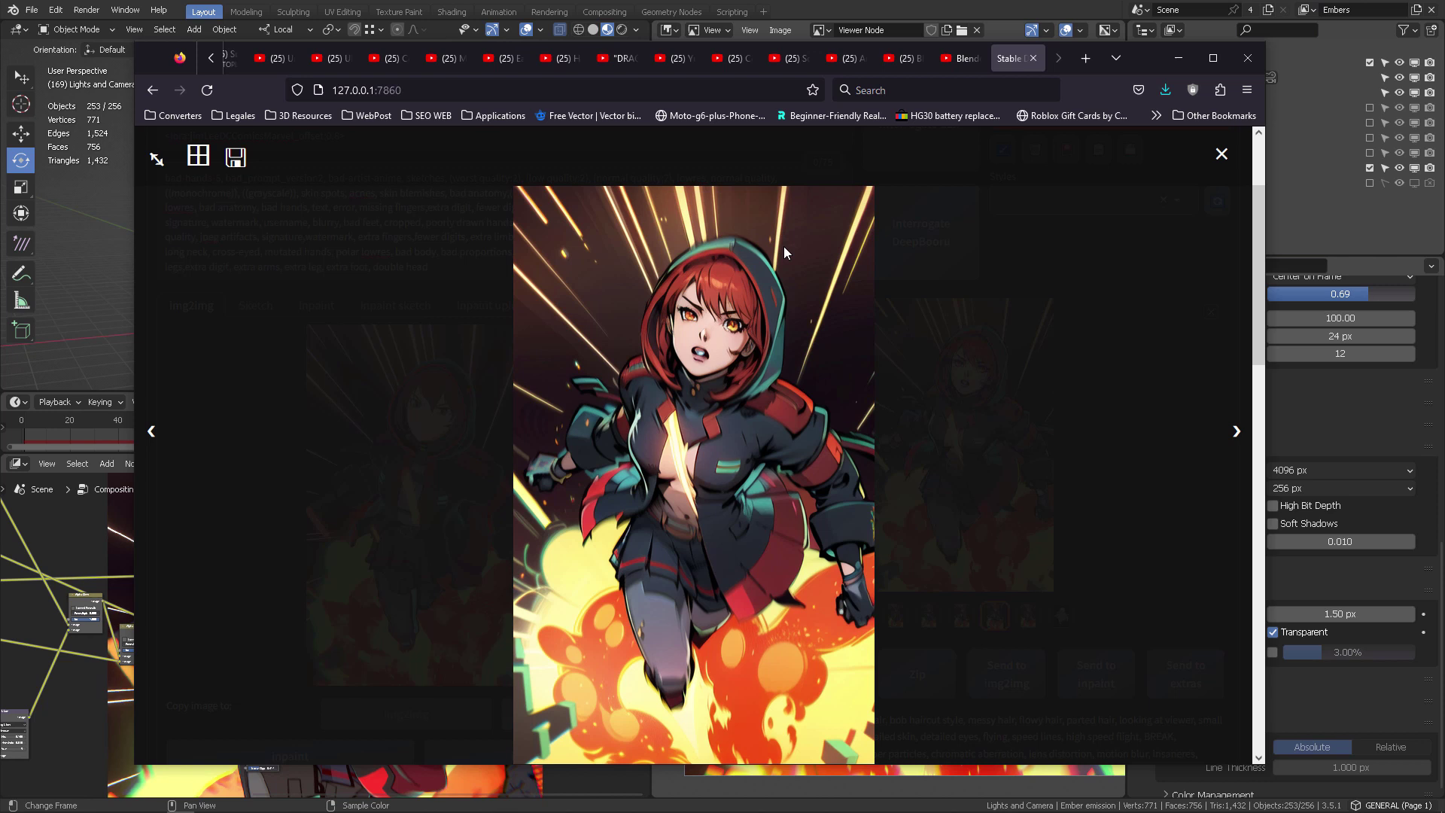
pyautogui.click(1236, 430)
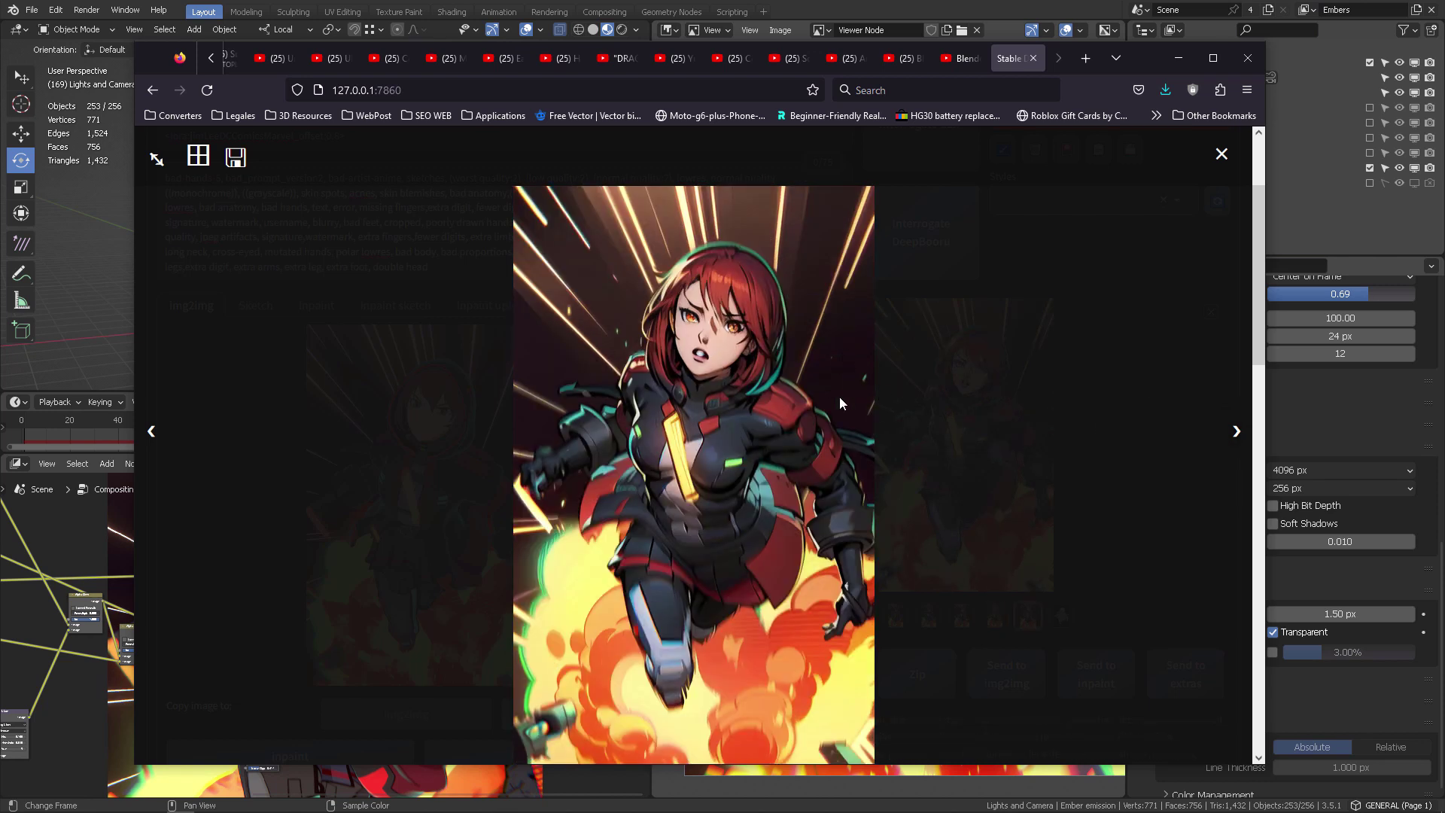
pyautogui.click(610, 360)
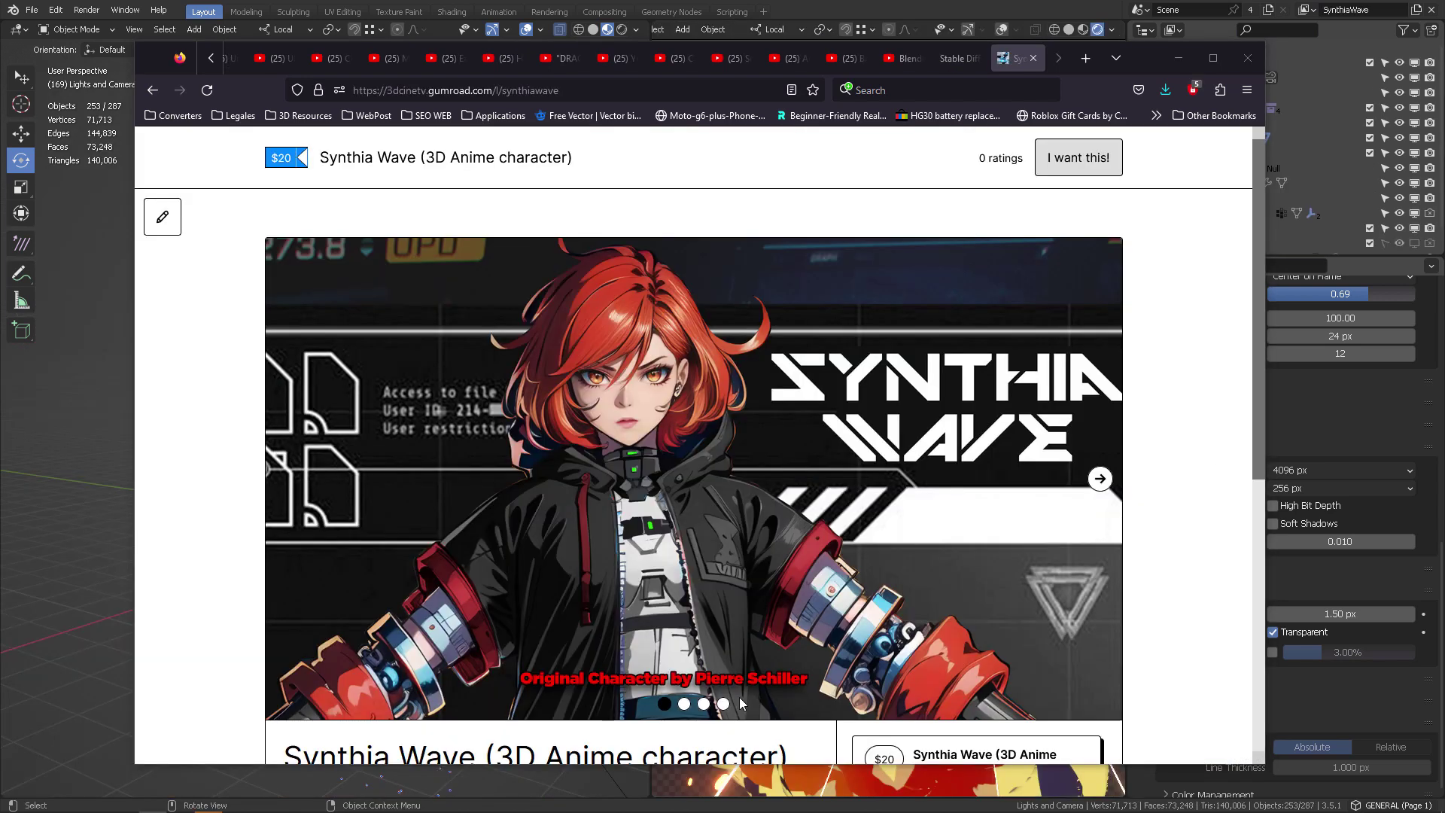
# Step: Browse the preview images of the rigged Synthia Wave 3D anime character on its Gumroad product page
pyautogui.click(683, 703)
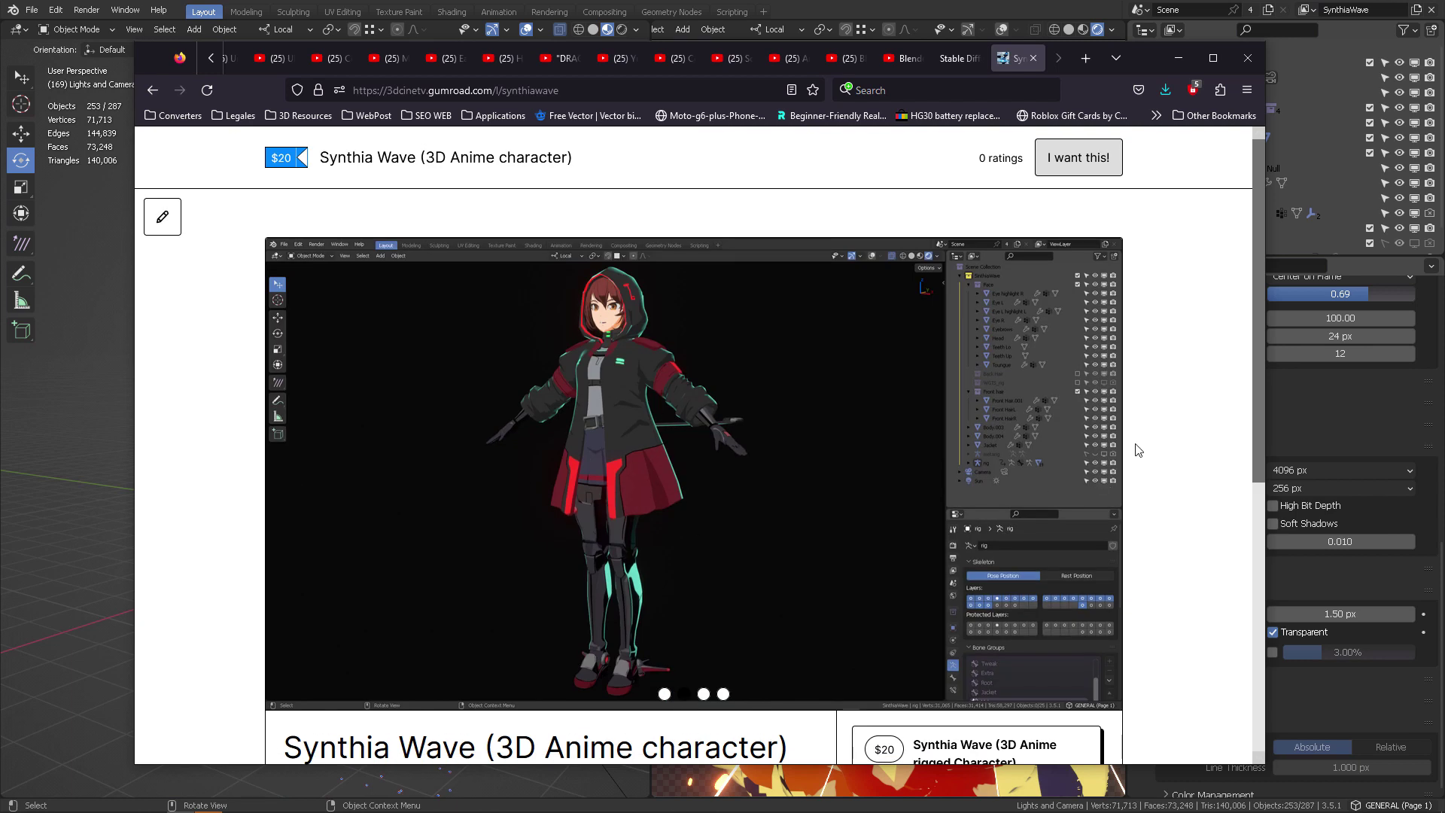
pyautogui.click(1102, 474)
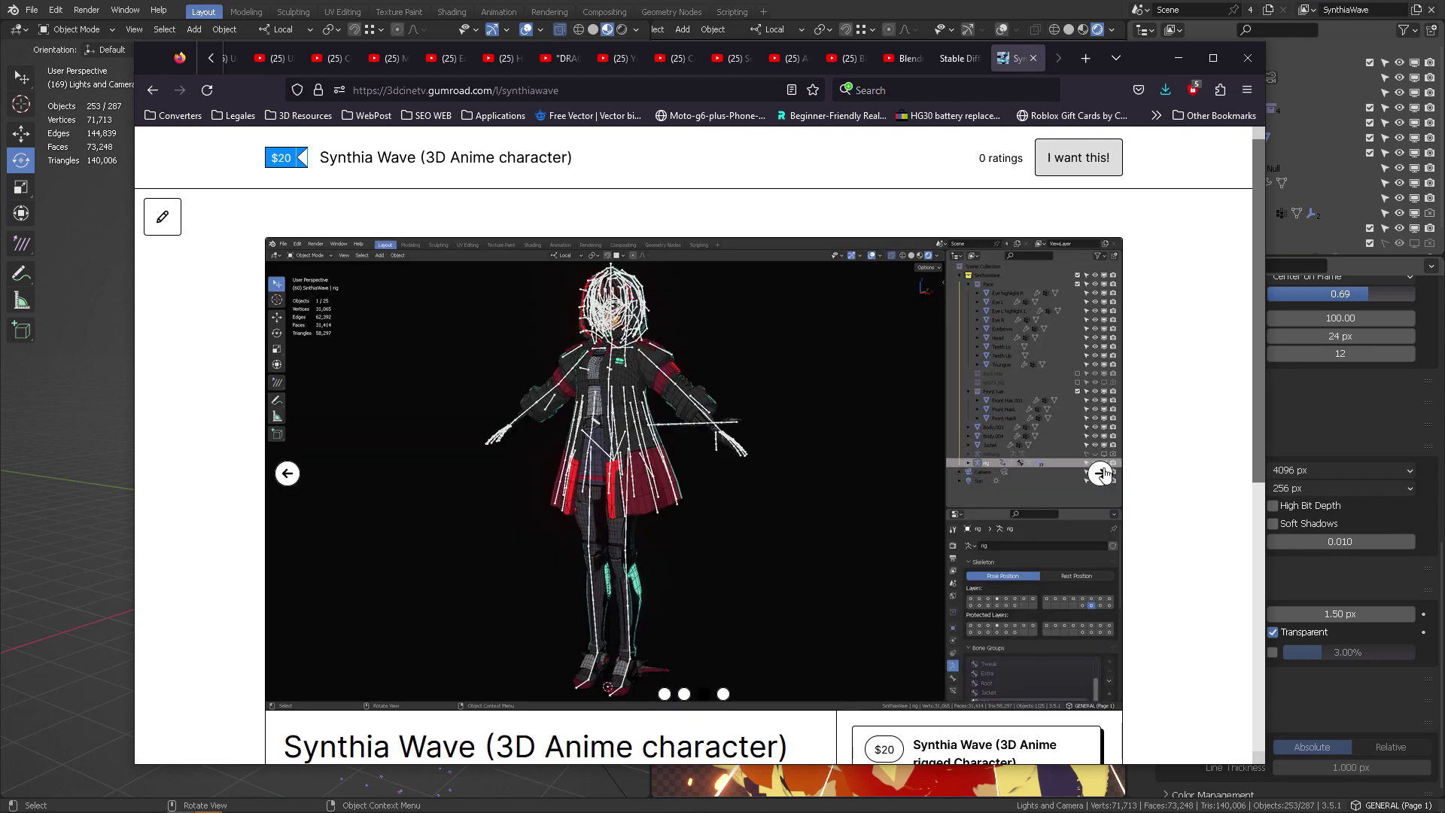
pyautogui.click(1102, 473)
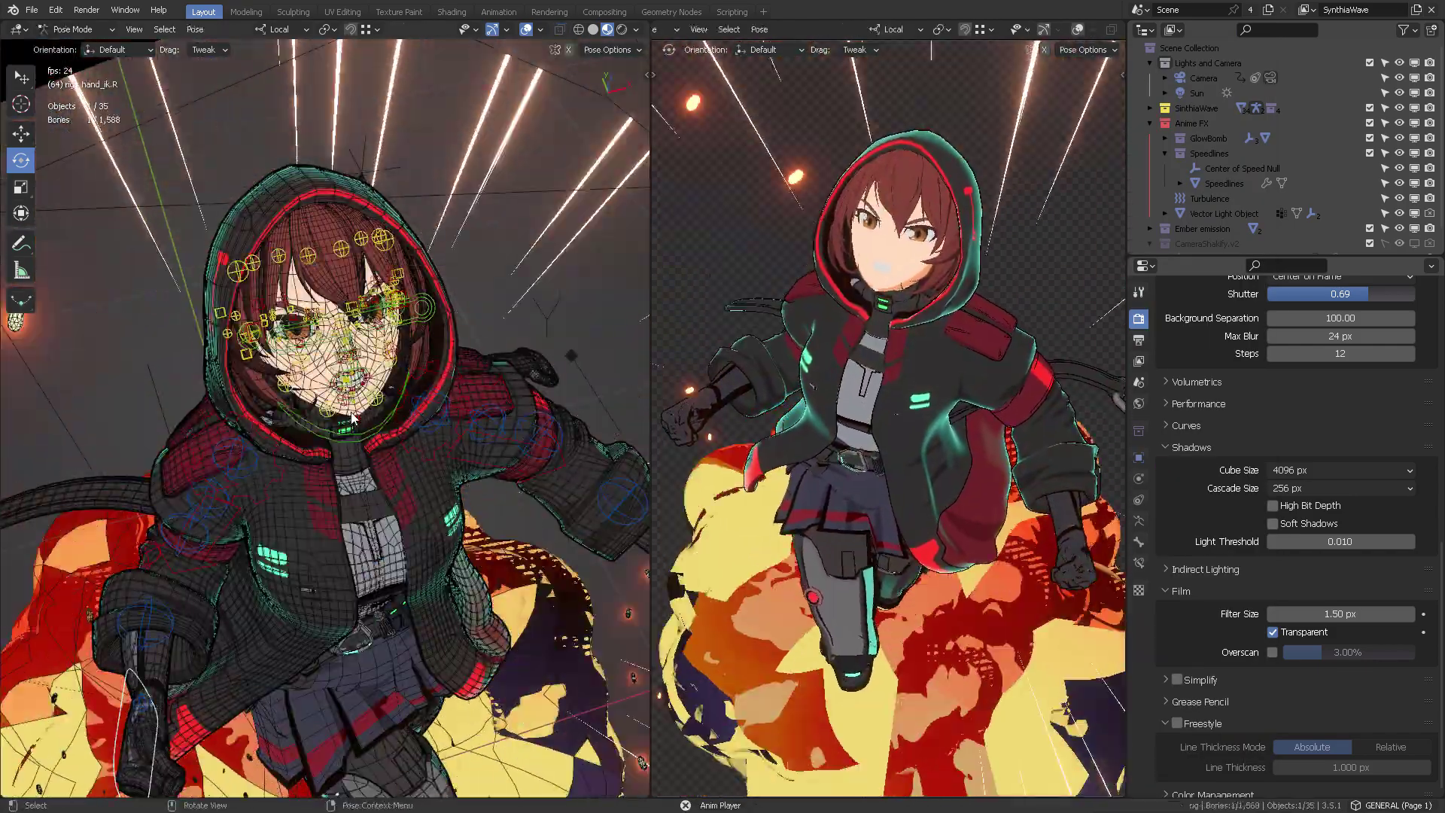
# Step: Switch to Blender, select the character's jaw_master bone, and rotate it about its local X axis to open the mouth
pyautogui.click(352, 421)
pyautogui.moveTo(353, 418); pyautogui.dragTo(465, 322, button='middle')
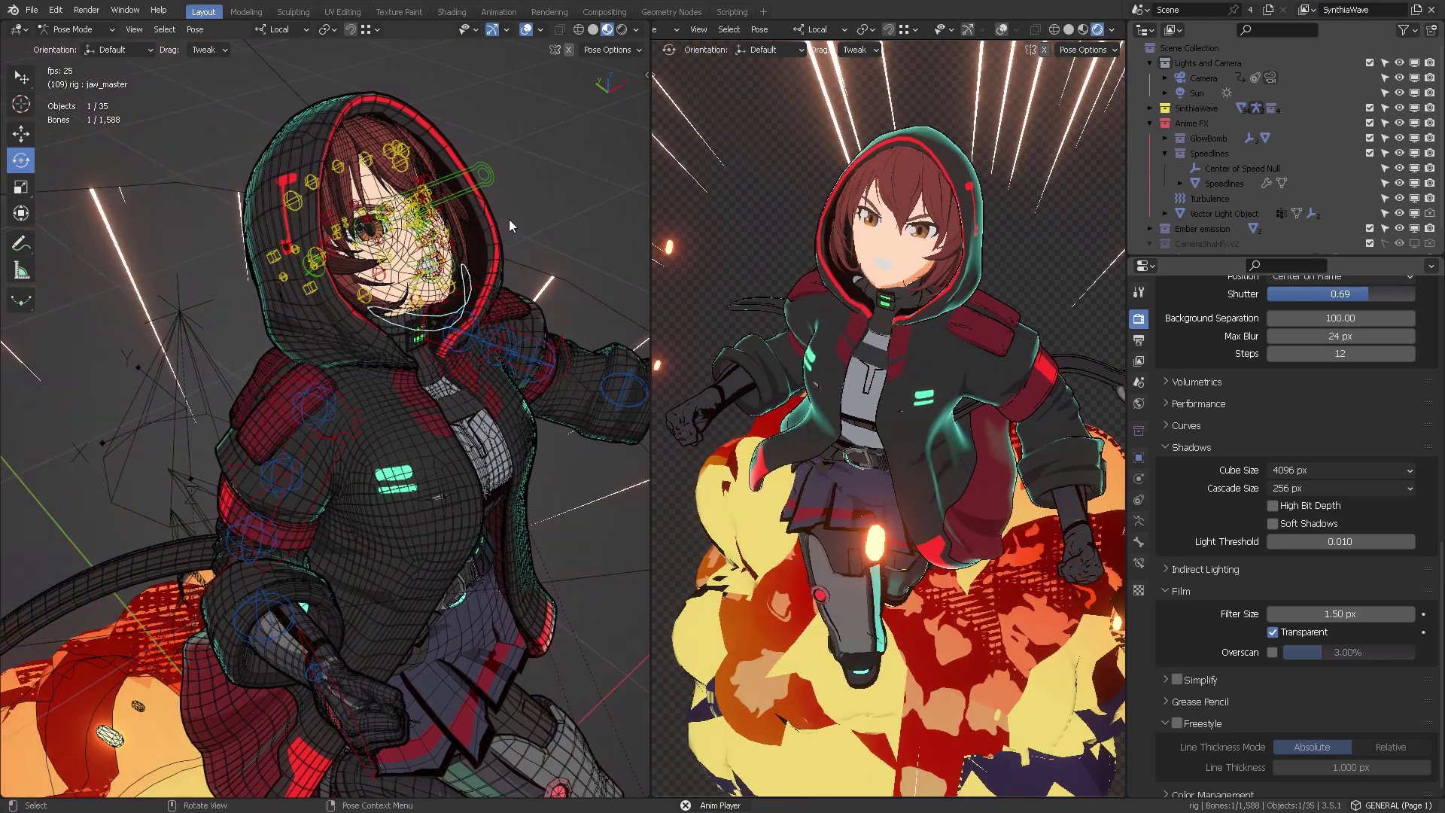
pyautogui.press('r')
pyautogui.press('x')
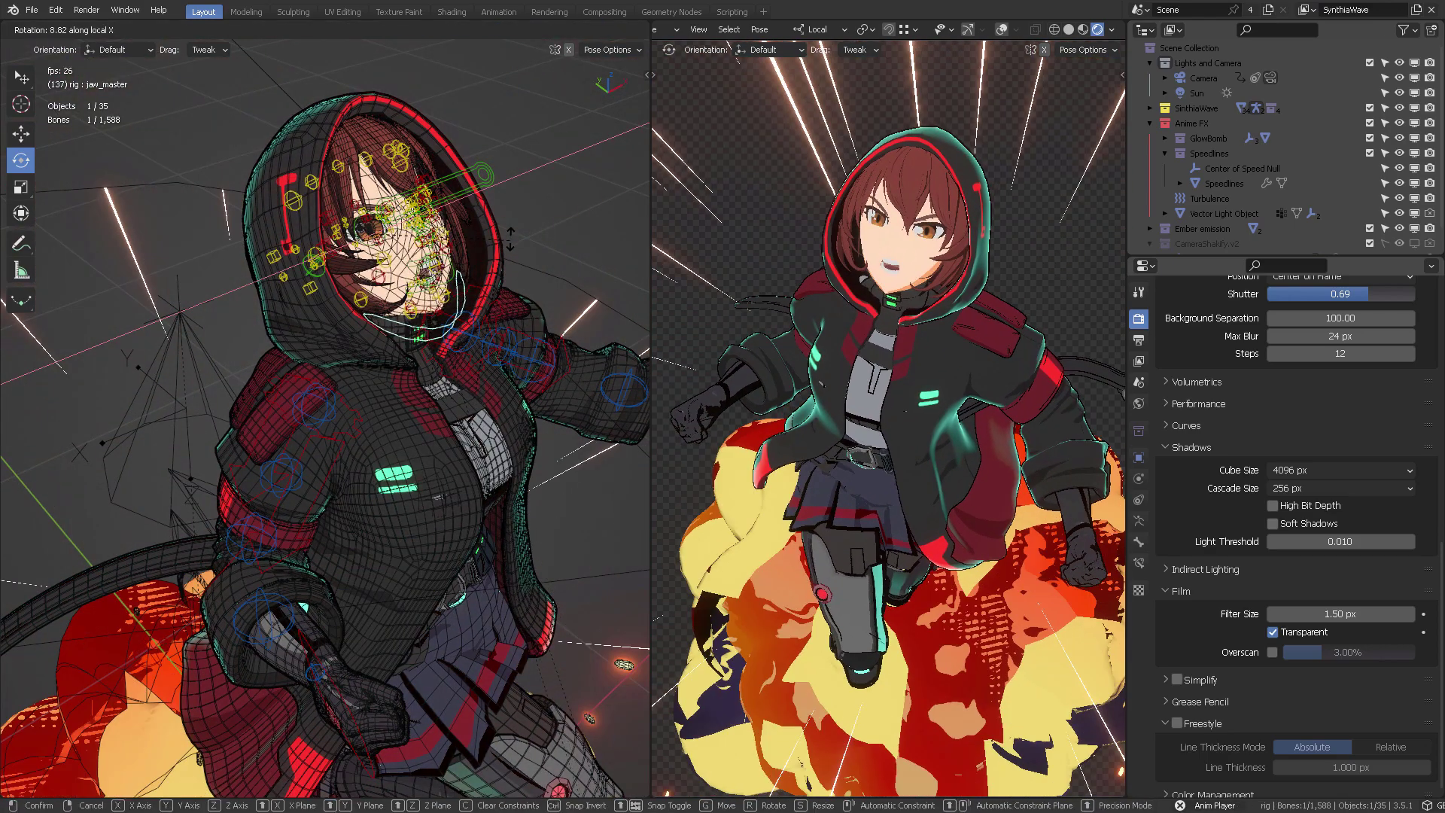